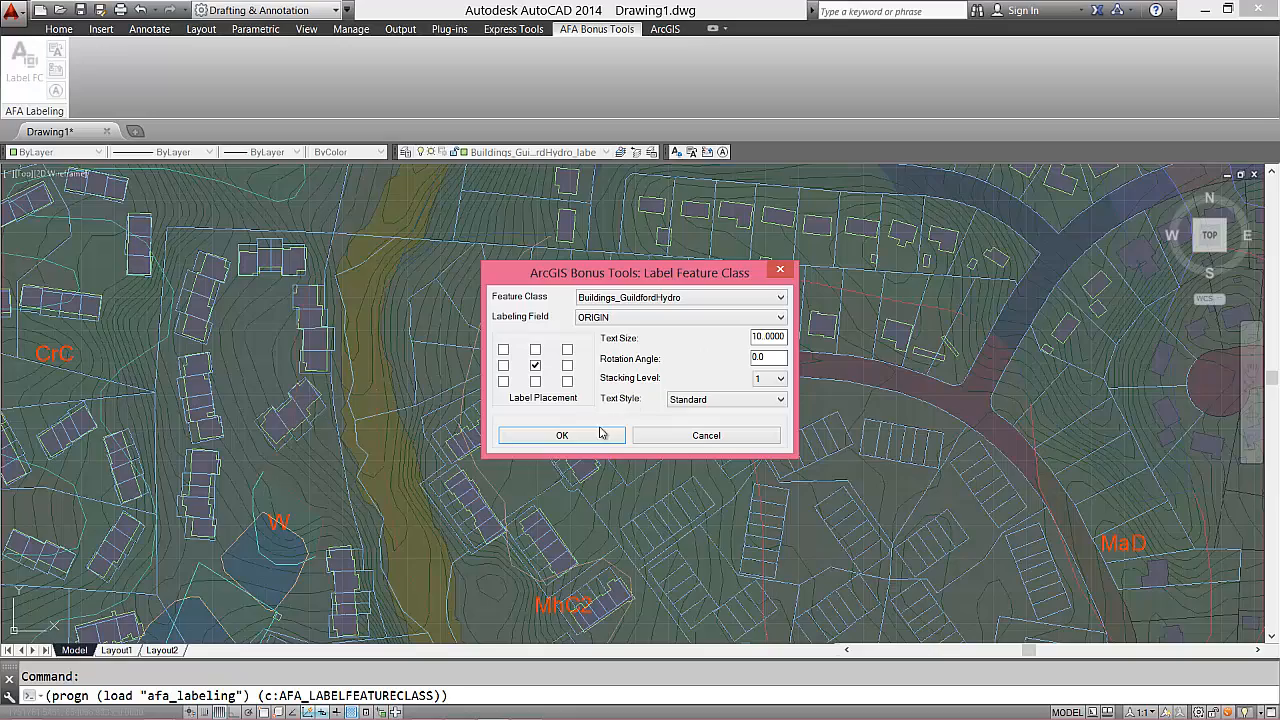
# Label Buildings_GuildfordHydro by ORIGIN at text size 10, centred, and Laterals_Water by MATERIAL at text size 5 with top-centre placement
pyautogui.click(606, 433)
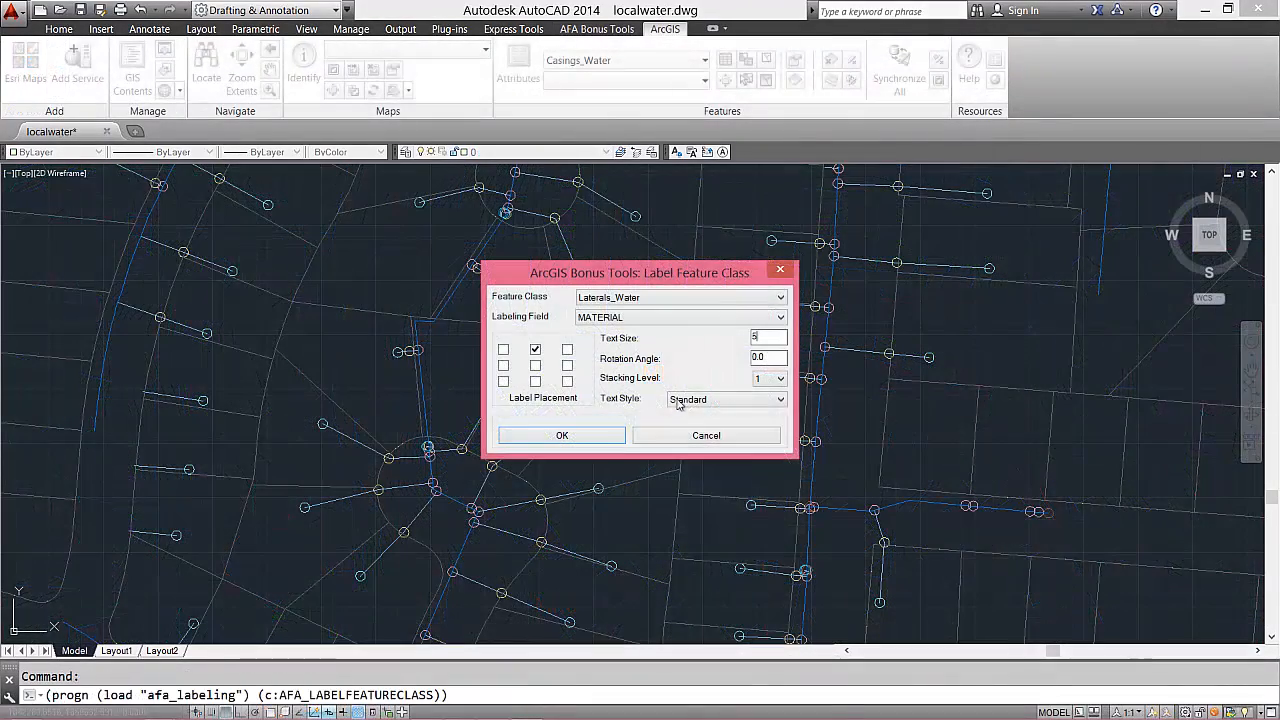
pyautogui.click(608, 435)
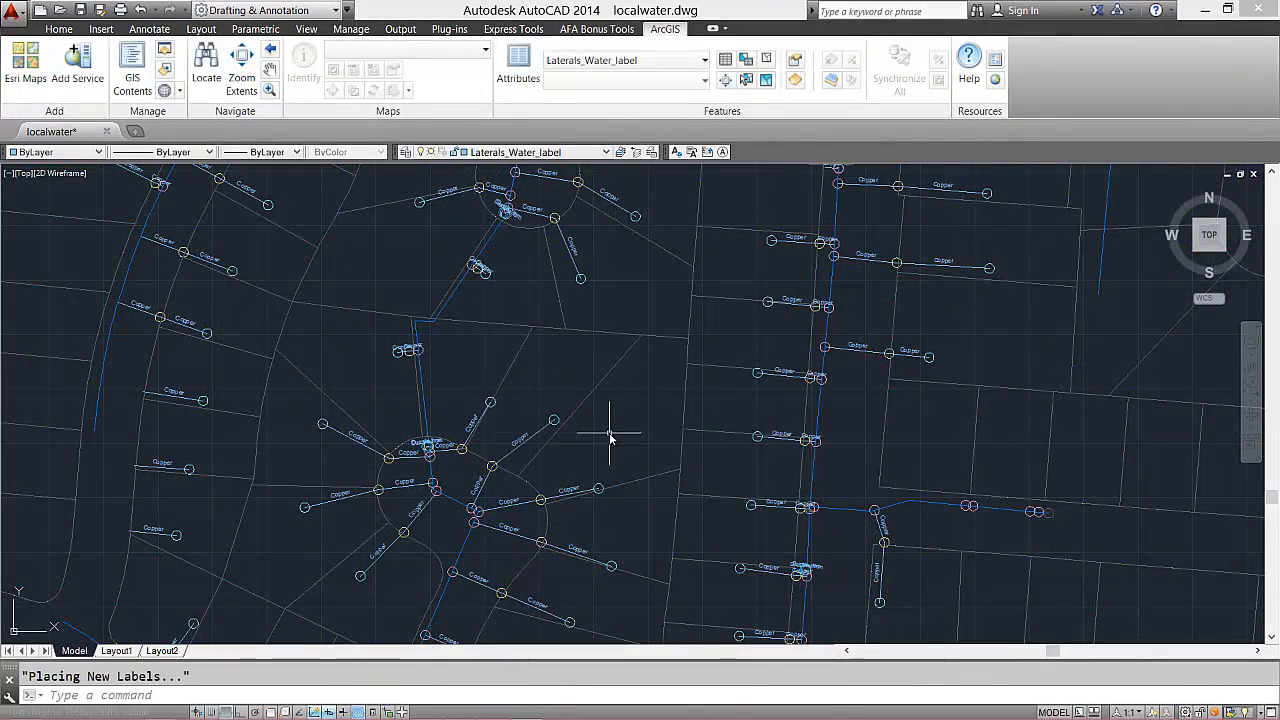
# Label the Owner Parcels_CityParcels feature class by OWNPARCELID with centred placement and text size 8
pyautogui.press('Return')
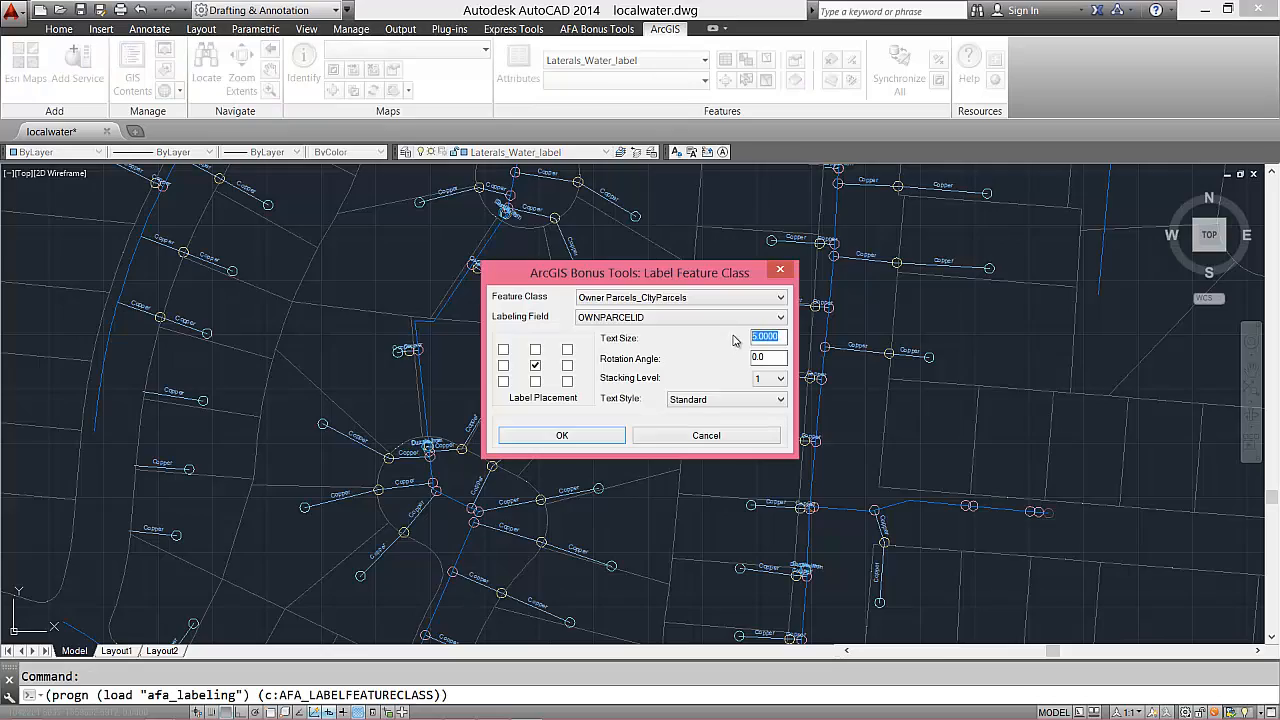
pyautogui.write('8')
pyautogui.click(610, 437)
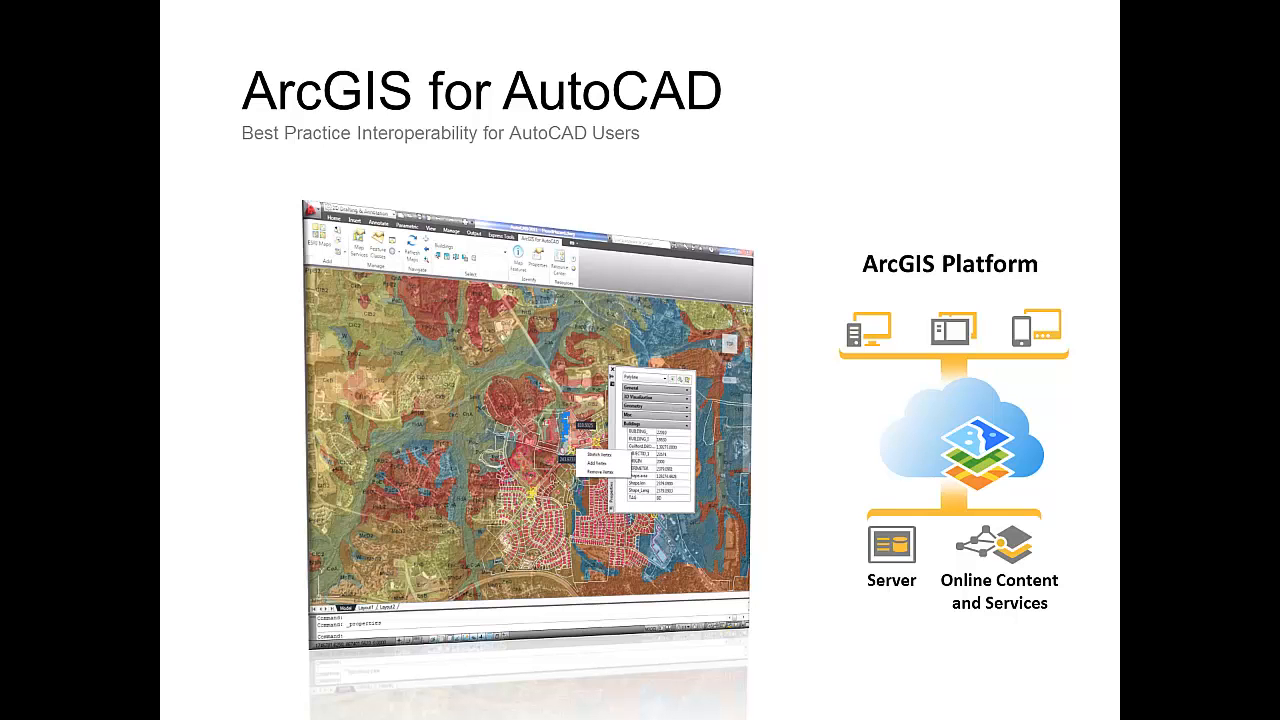
pyautogui.press('Right')
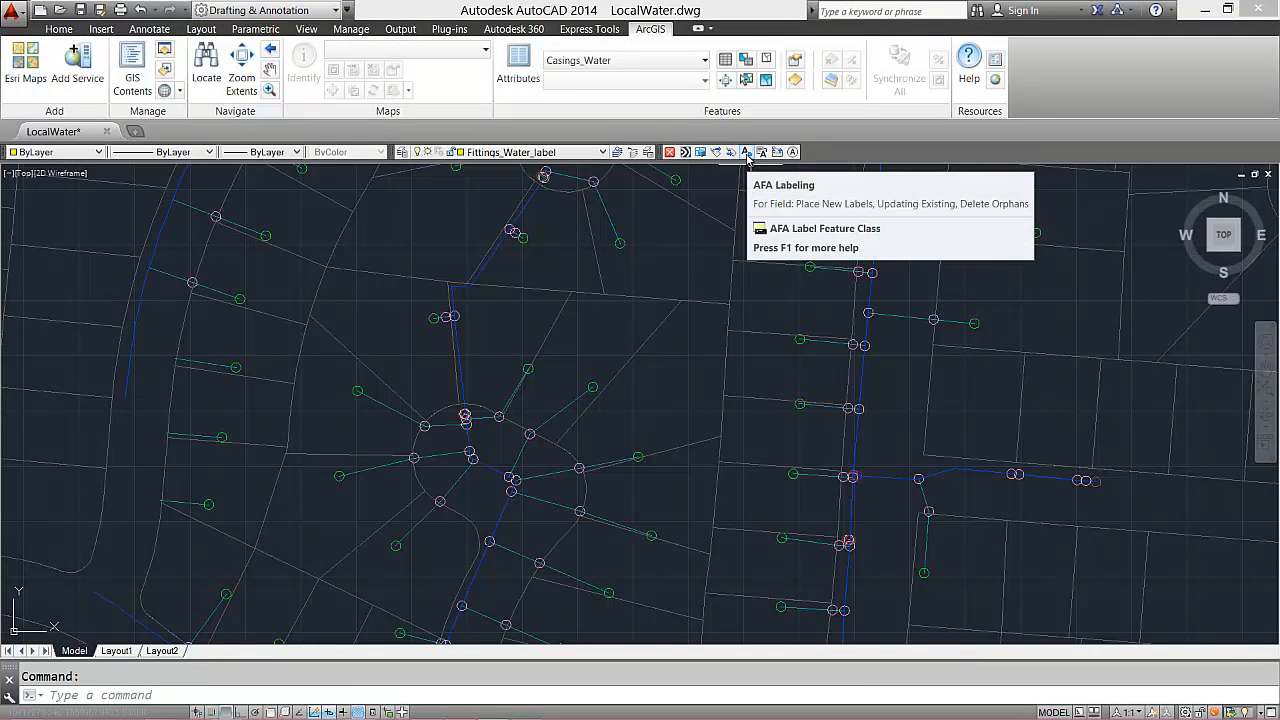
# Start labeling a feature class, choosing Laterals_Water as the feature class and MATERIAL as the labeling field
pyautogui.click(747, 155)
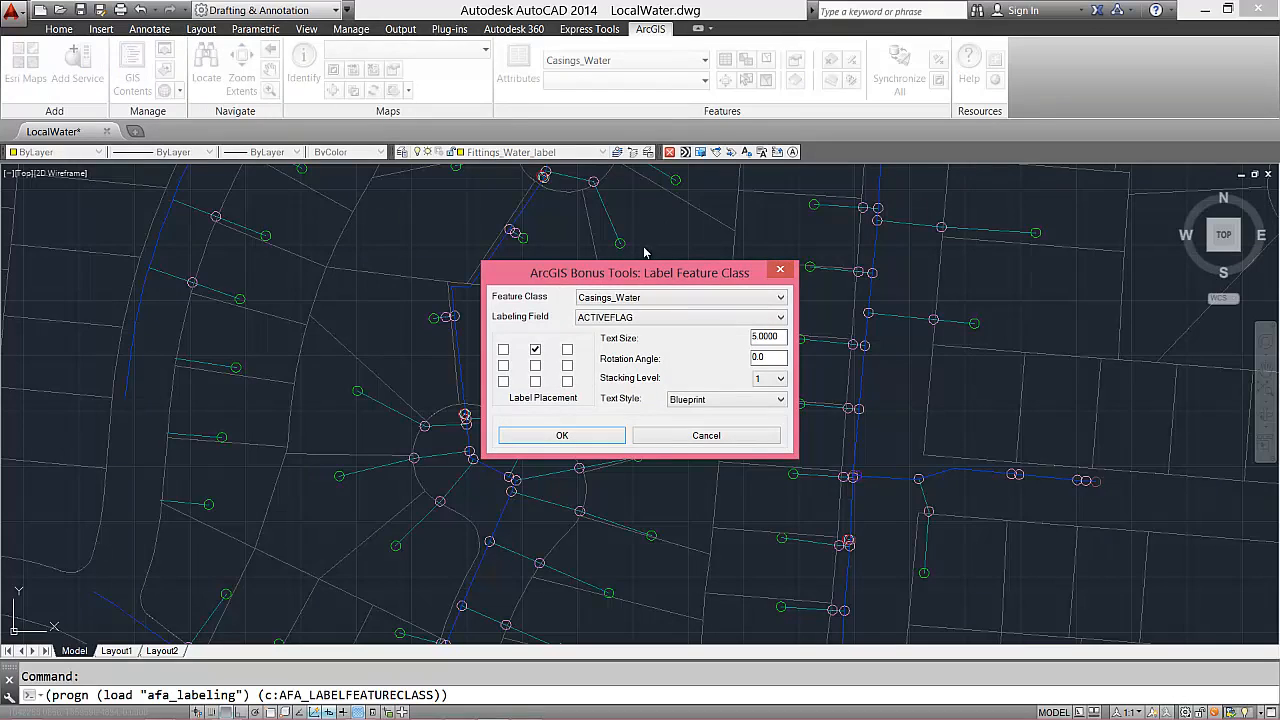
pyautogui.moveTo(631, 271); pyautogui.dragTo(605, 235)
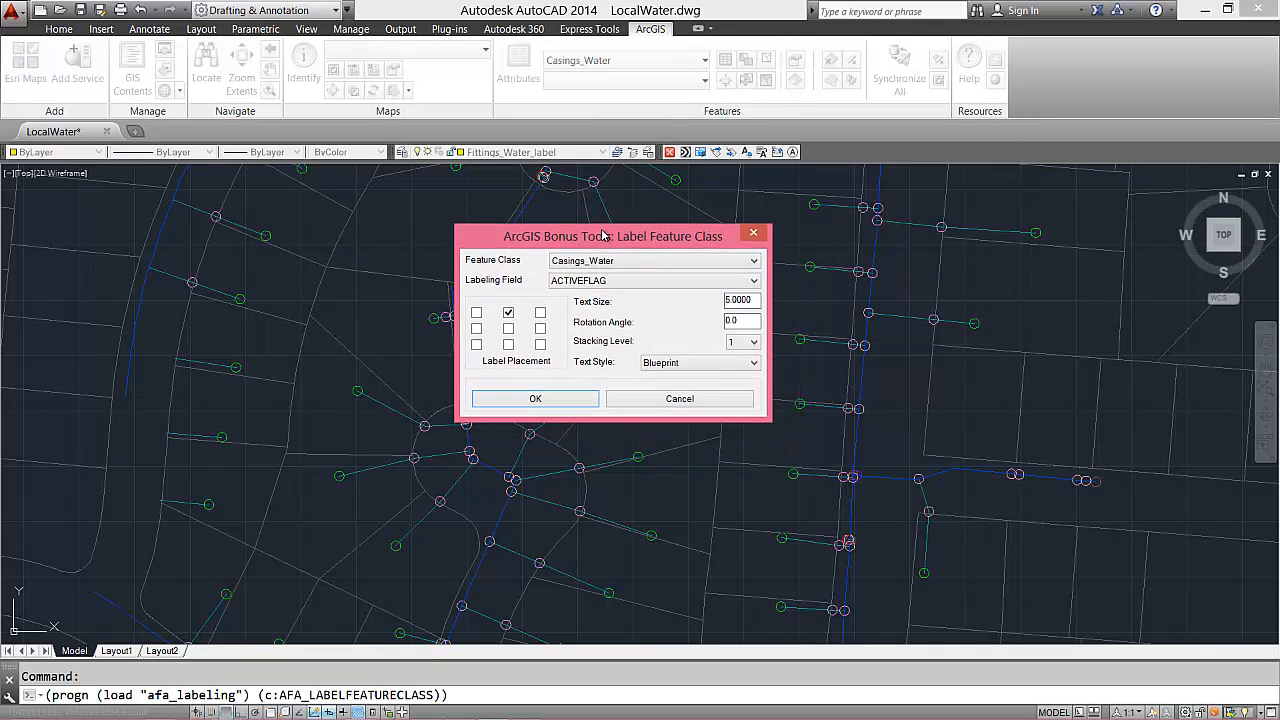
pyautogui.click(617, 262)
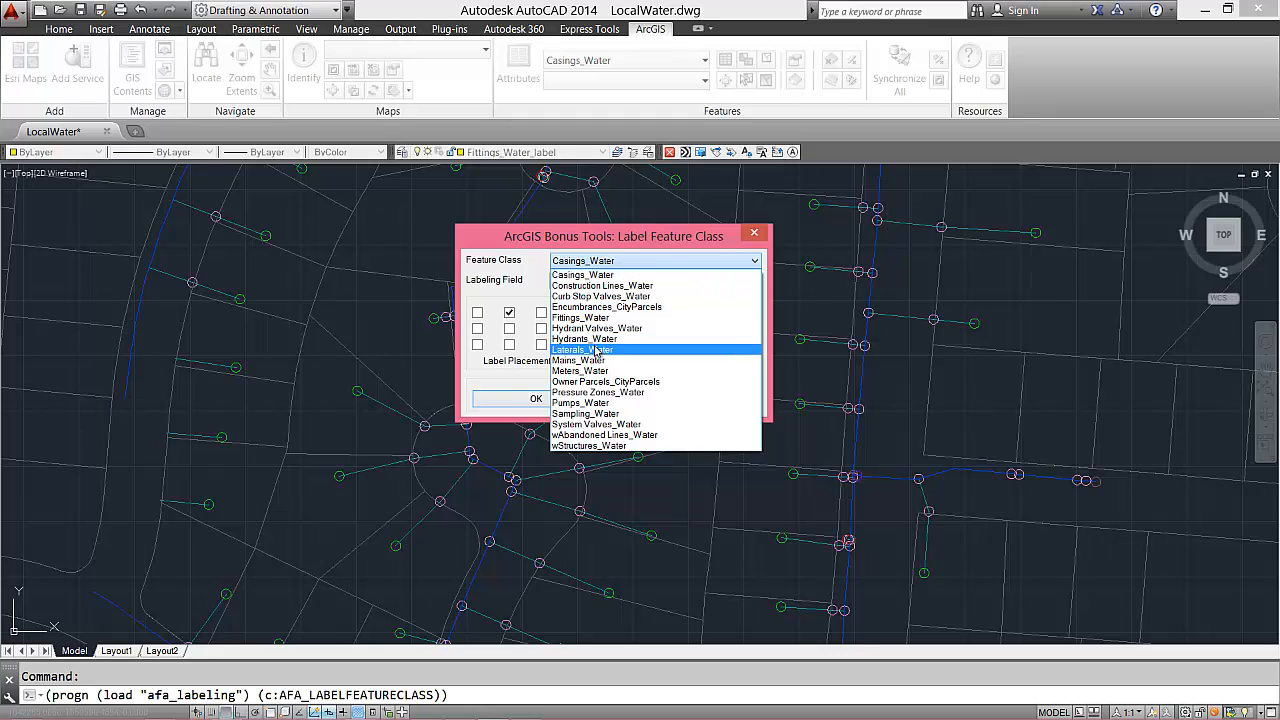
pyautogui.click(596, 350)
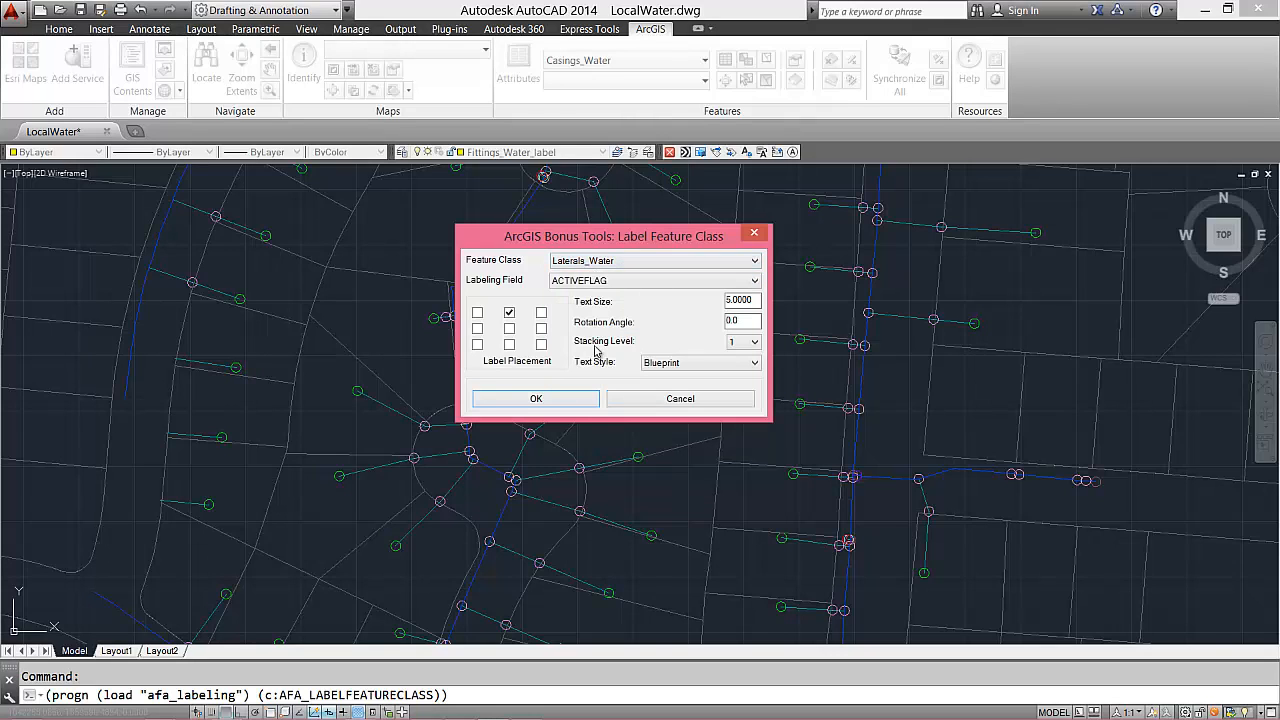
pyautogui.click(665, 281)
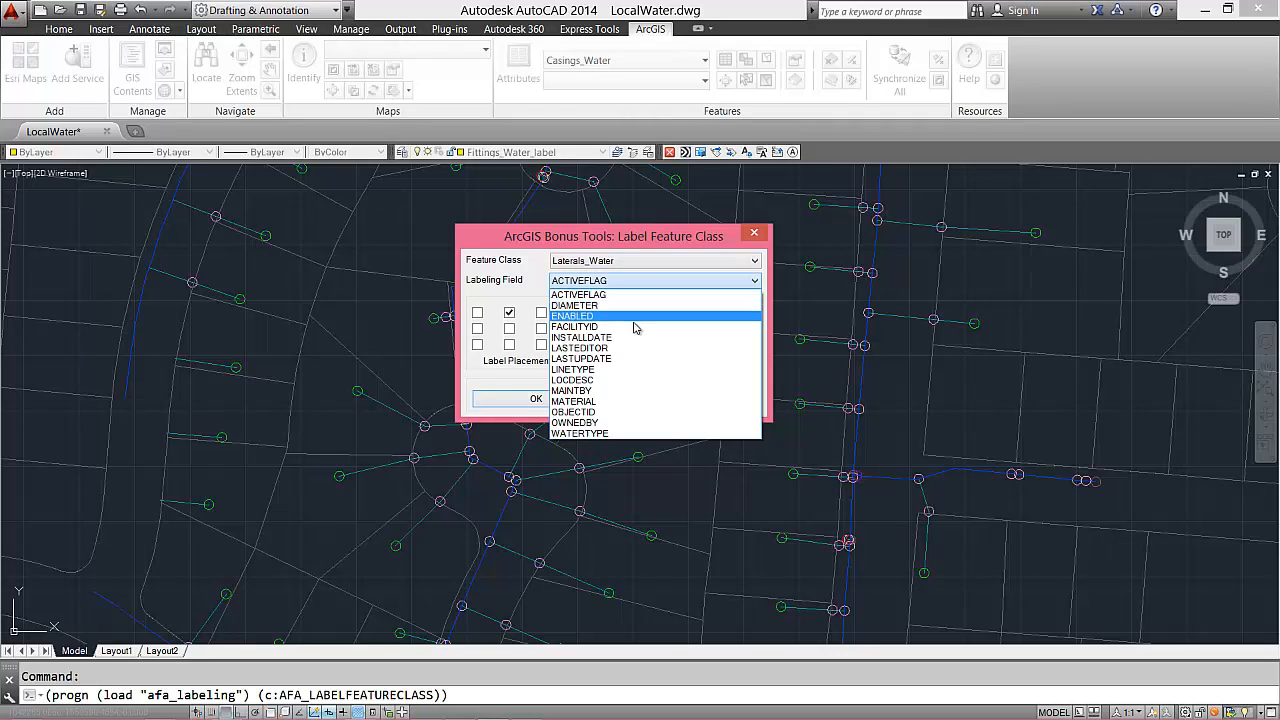
pyautogui.click(585, 401)
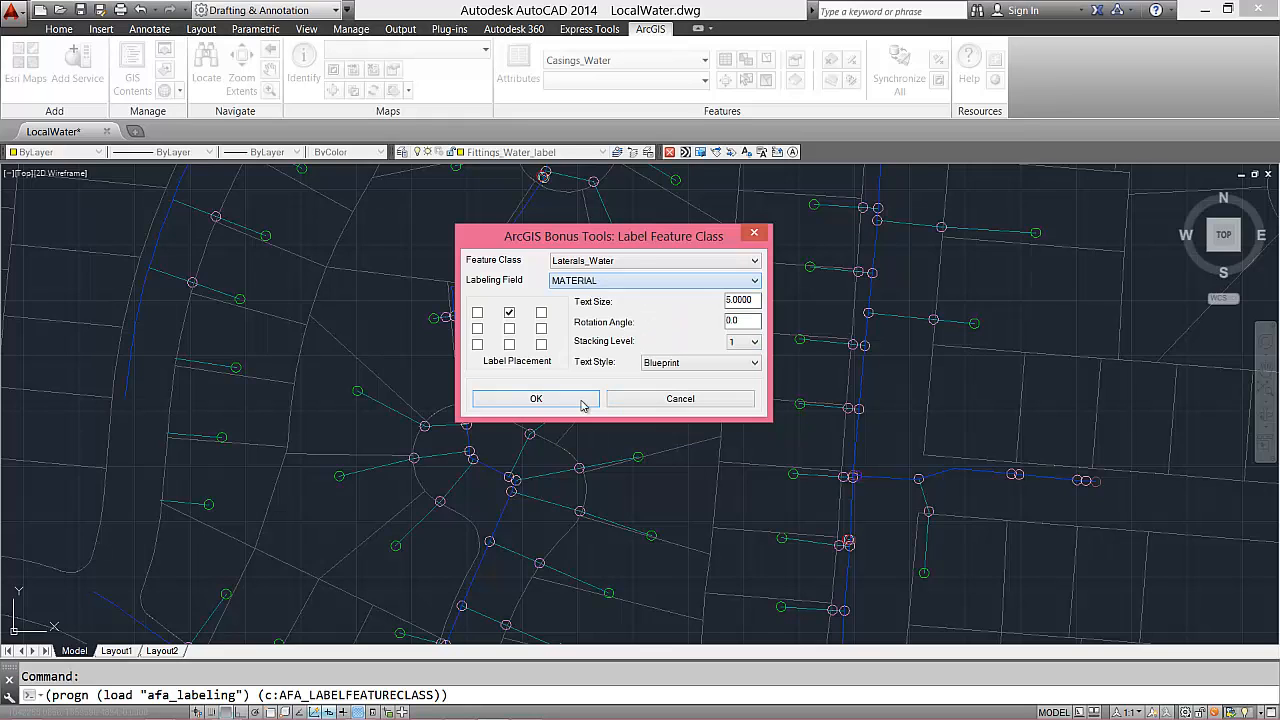
# Place the material labels at stacking level 1 in the Standard text style with top-left label placement
pyautogui.click(753, 342)
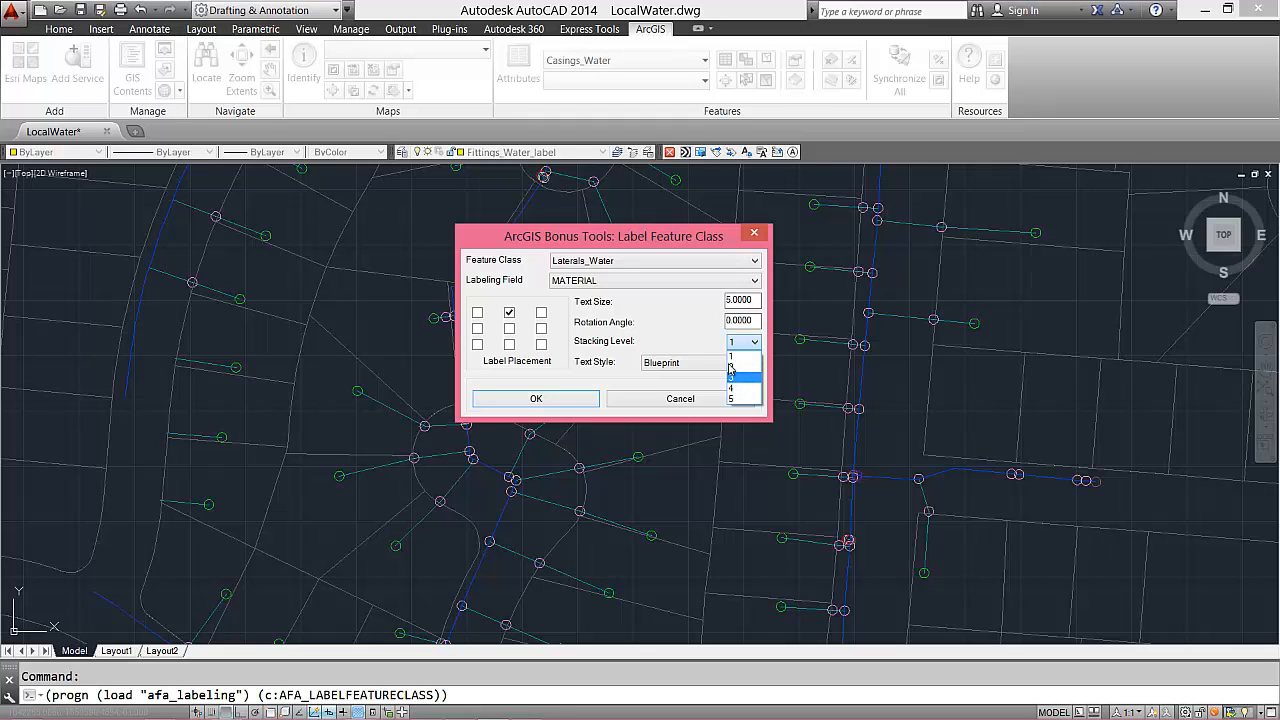
pyautogui.click(715, 348)
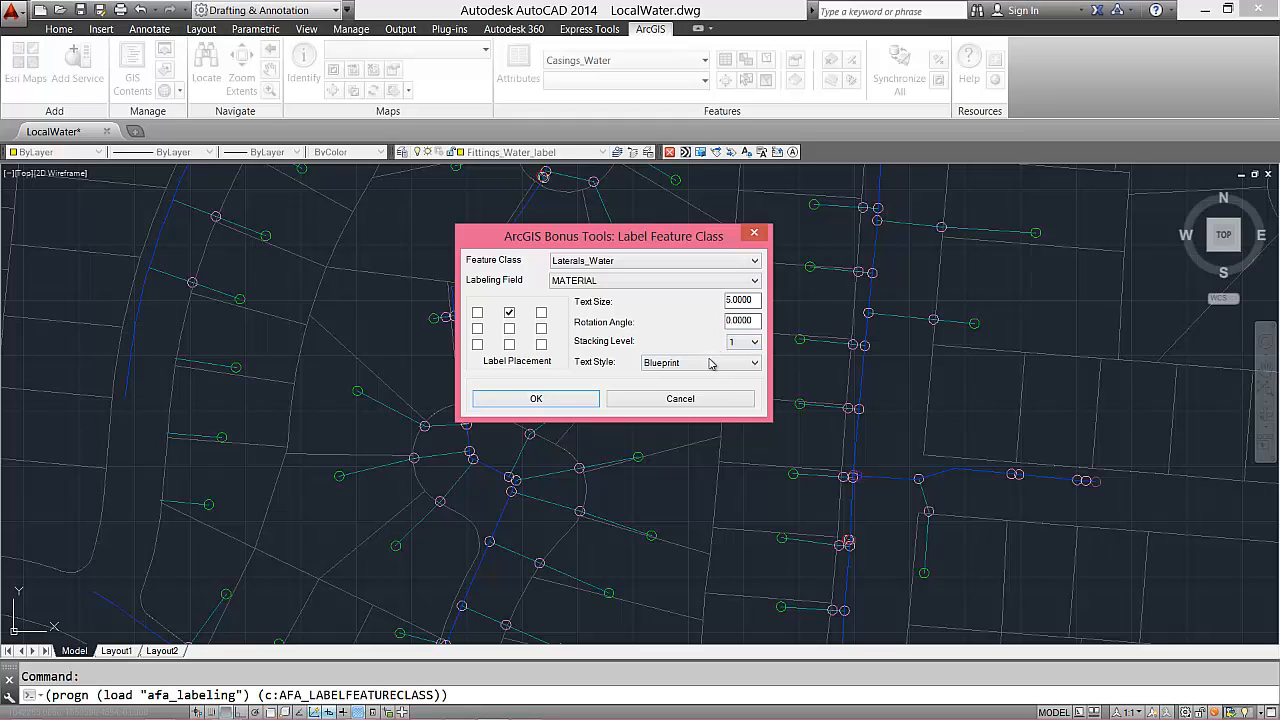
pyautogui.click(713, 363)
pyautogui.click(707, 377)
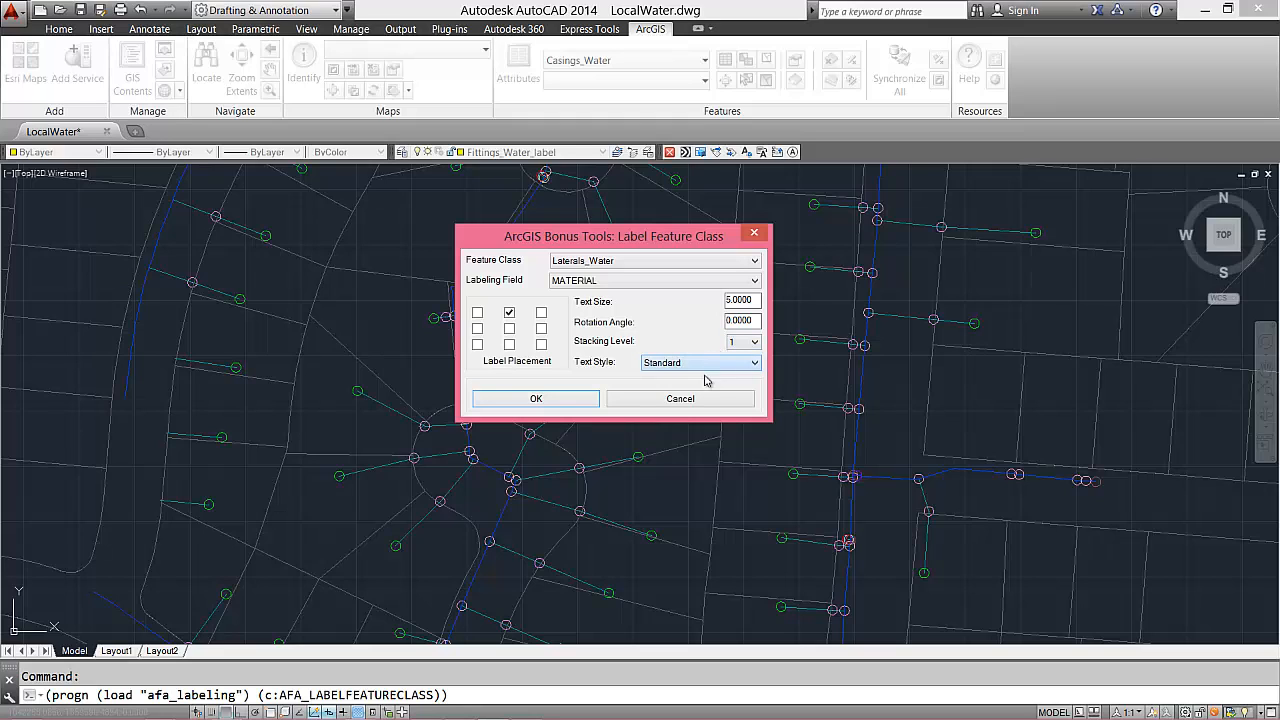
pyautogui.click(510, 312)
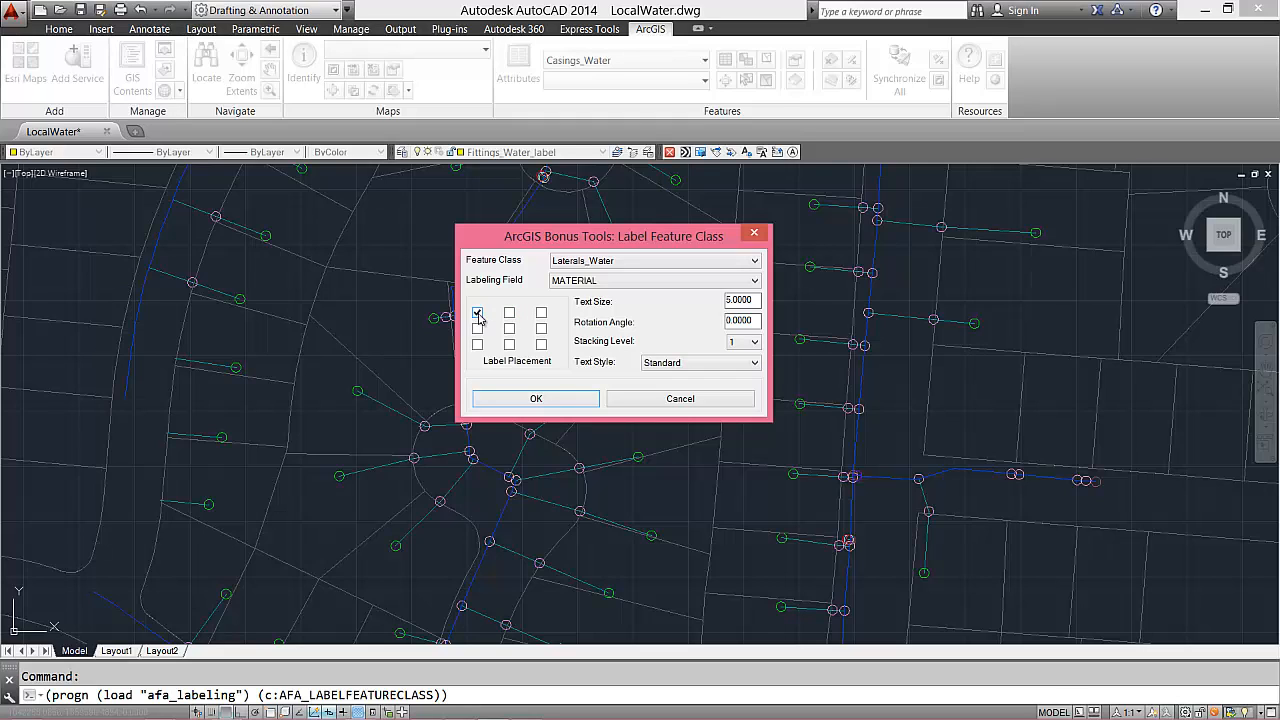
pyautogui.click(505, 399)
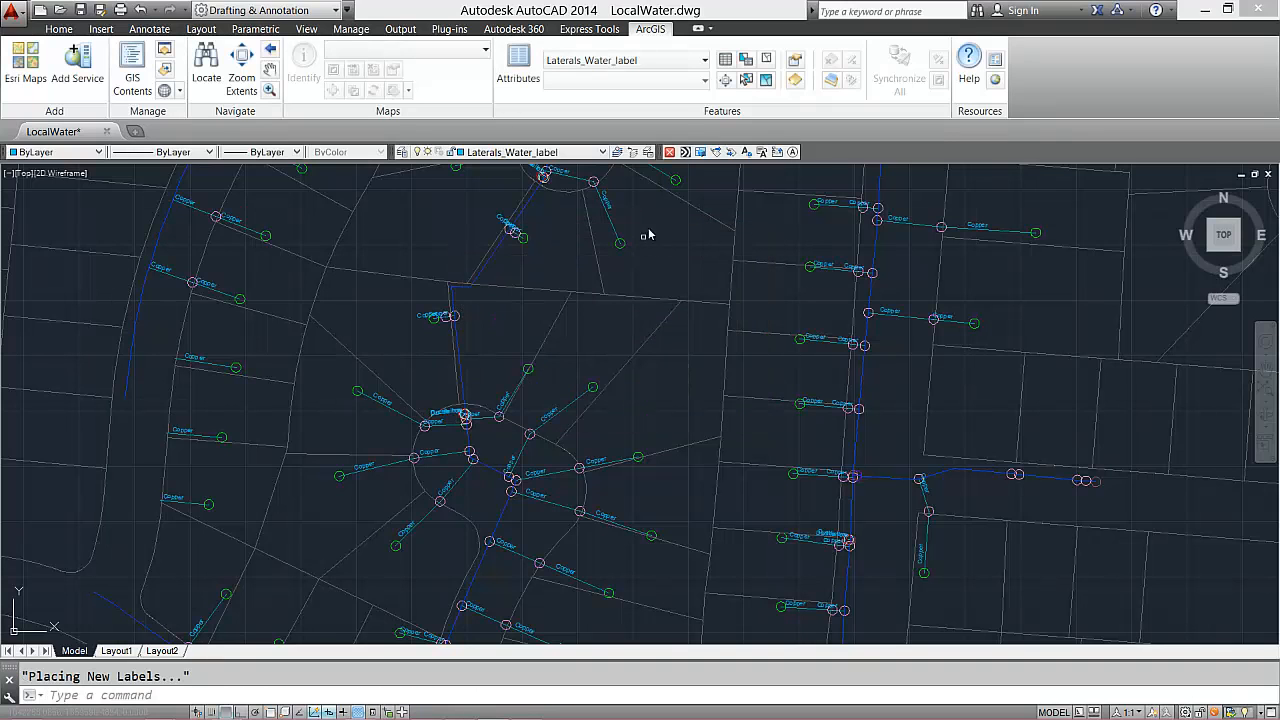
# Add DIAMETER labels to Laterals_Water with top-right placement and the Standard text style
pyautogui.click(748, 151)
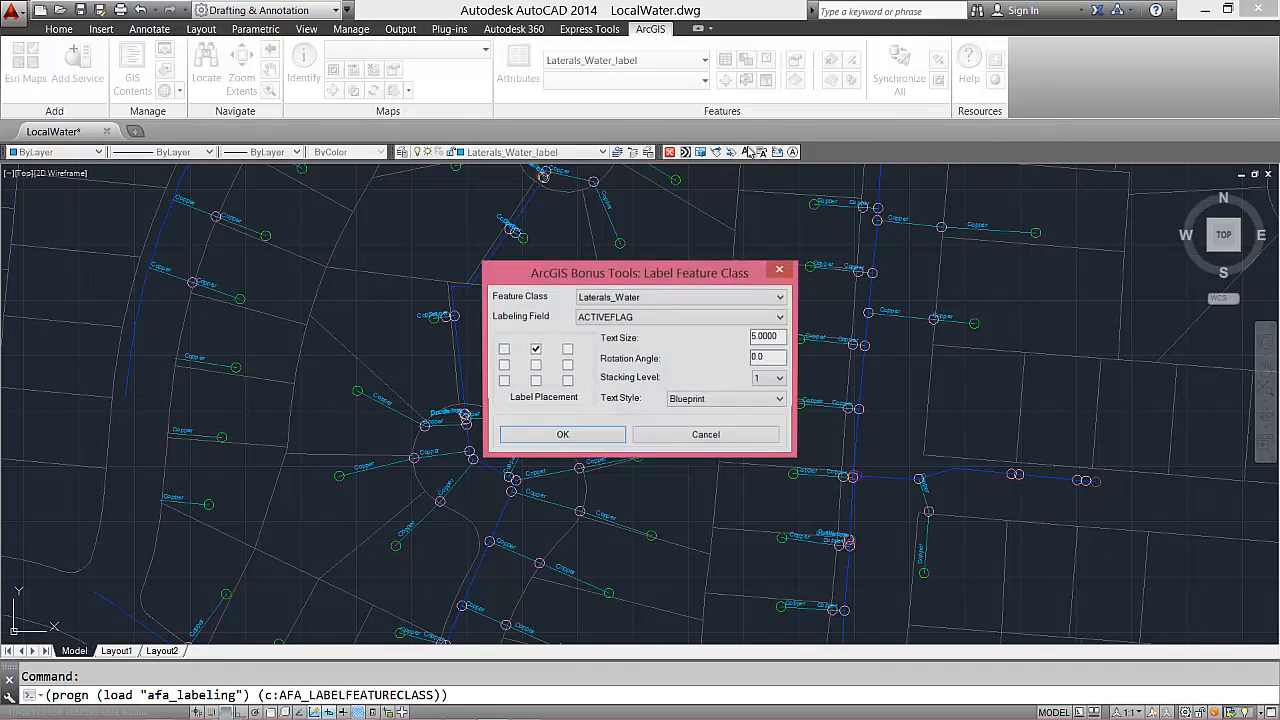
pyautogui.click(645, 317)
pyautogui.click(620, 343)
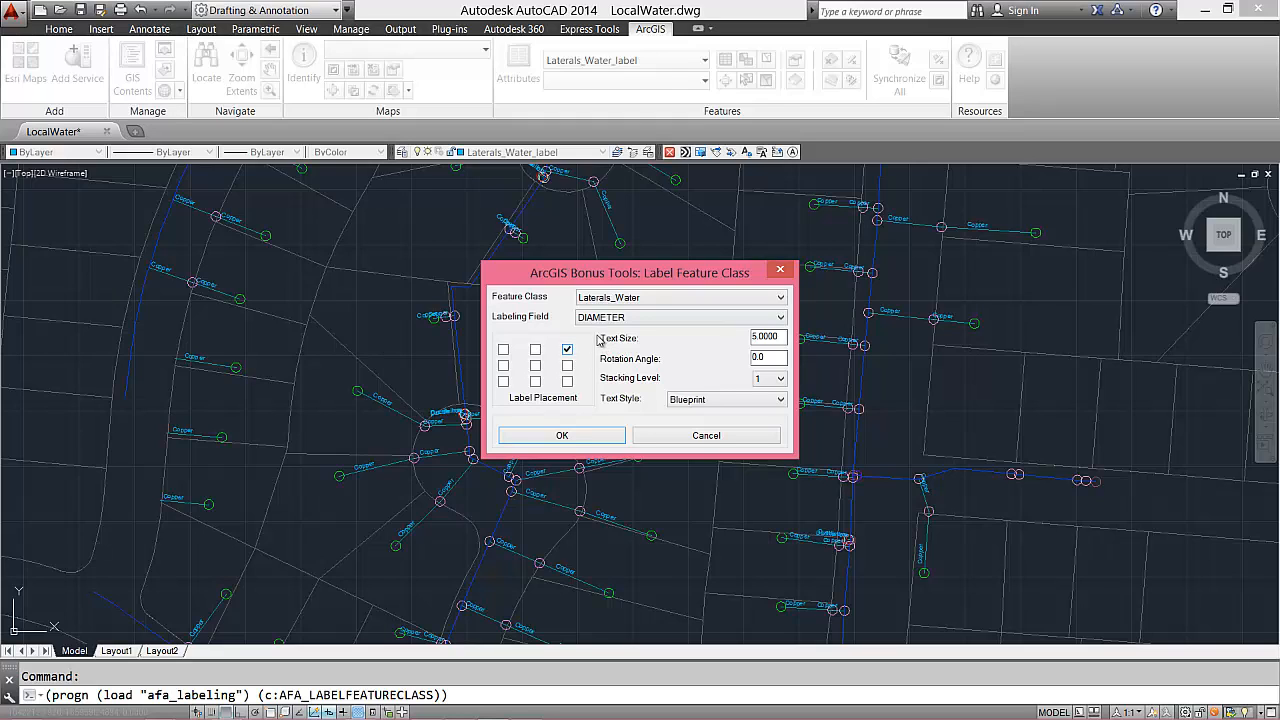
pyautogui.click(681, 399)
pyautogui.click(678, 418)
pyautogui.click(583, 440)
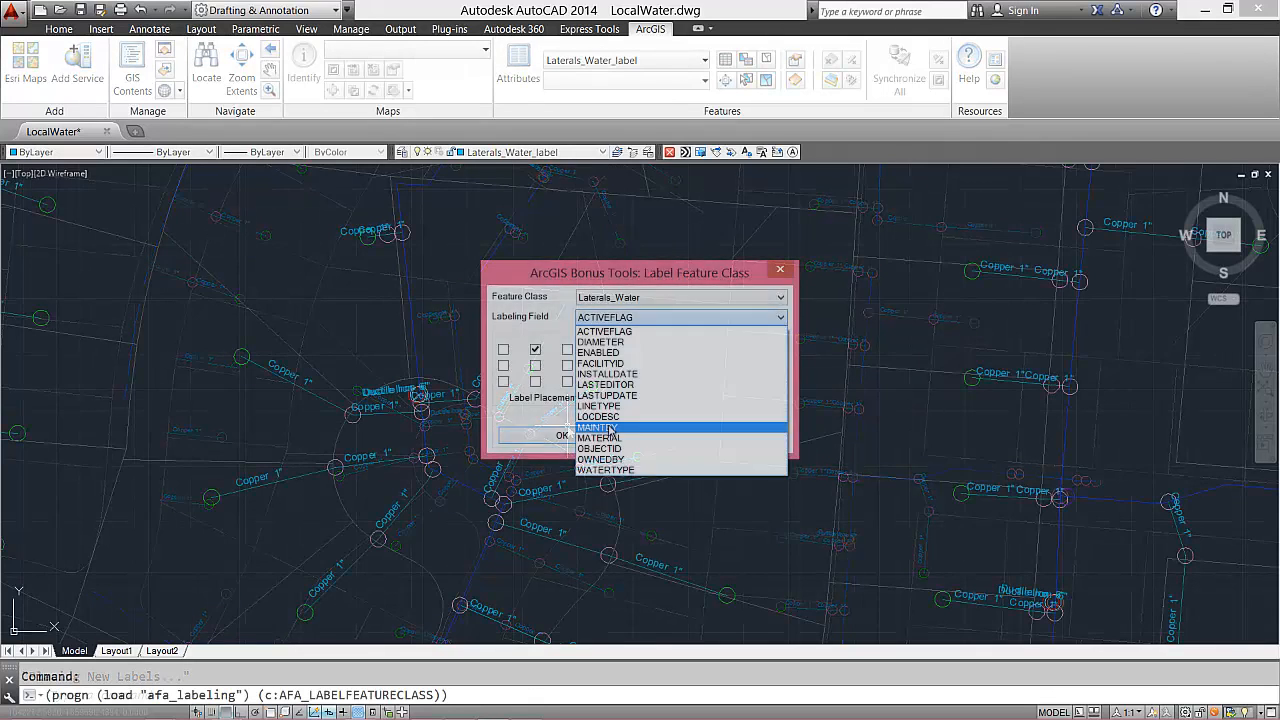
# Add MAINTBY labels to Laterals_Water with bottom-centre placement and the Blueprint text style
pyautogui.click(610, 428)
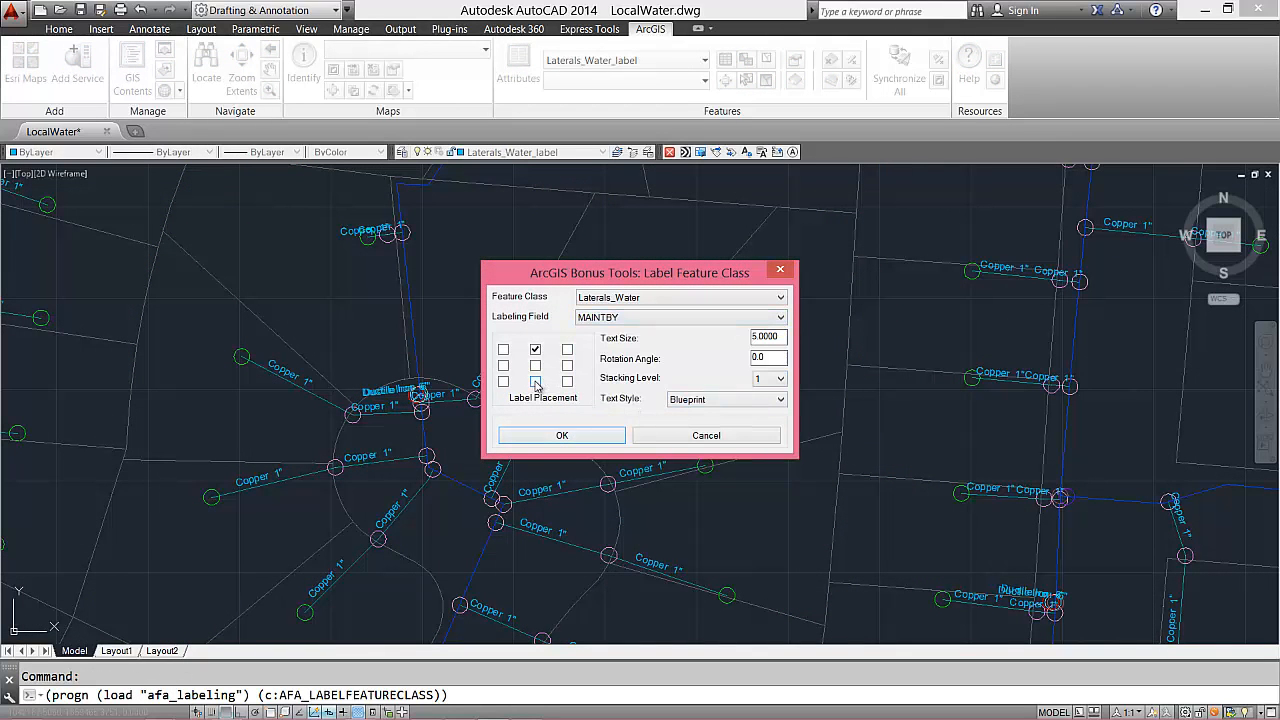
pyautogui.click(538, 437)
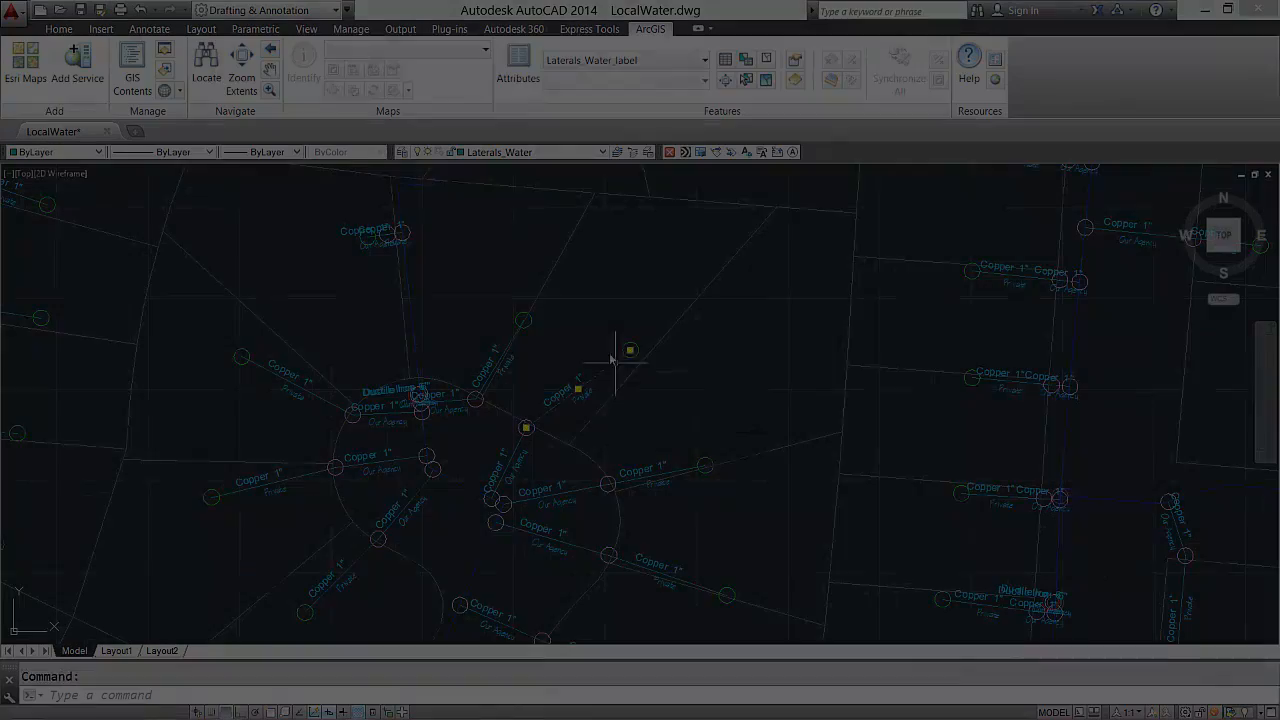
# Set the MATERIAL attribute of the lateral running northeast from the cul-de-sac to Ductile Iron and update the labels from the field values
pyautogui.click(620, 355)
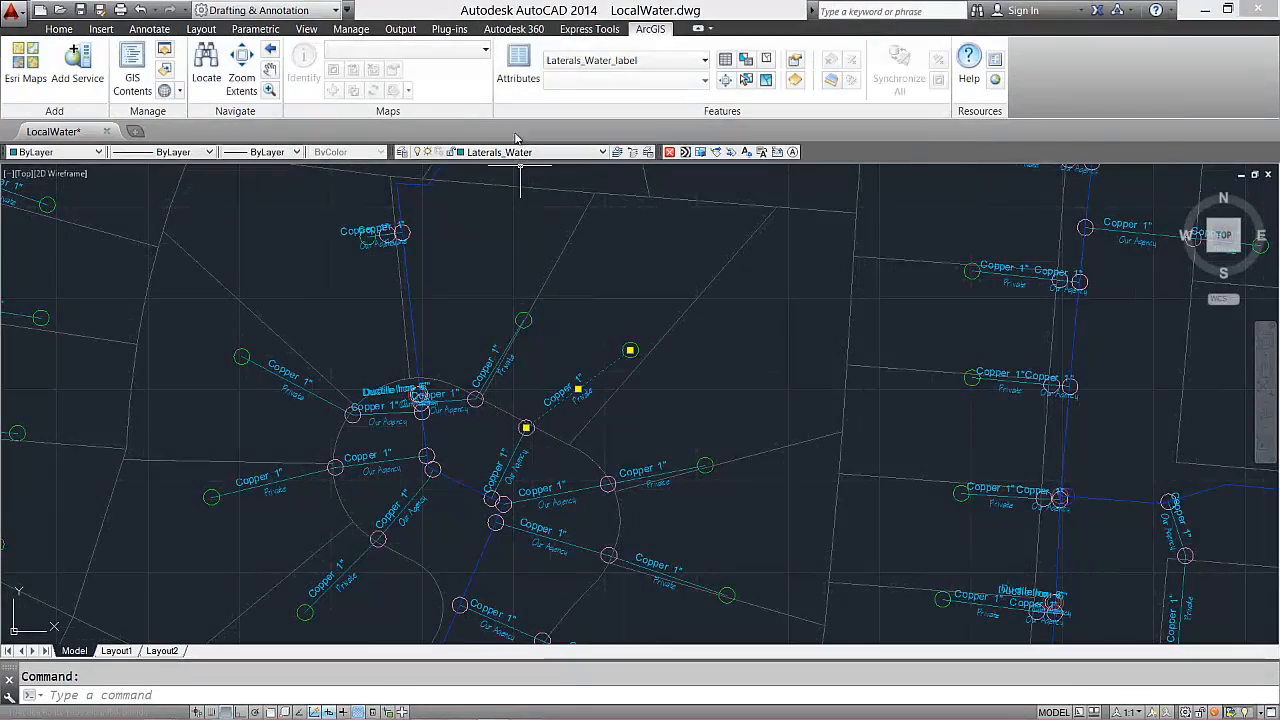
pyautogui.click(520, 70)
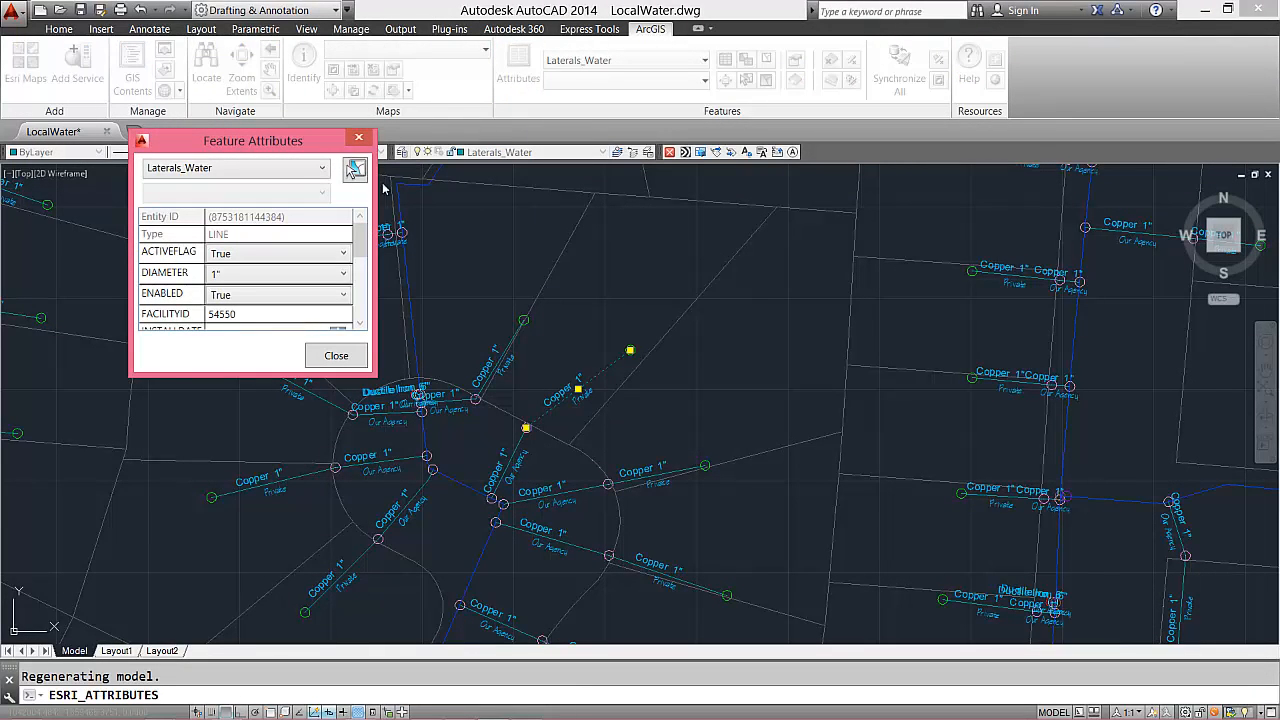
pyautogui.moveTo(361, 245); pyautogui.dragTo(355, 305)
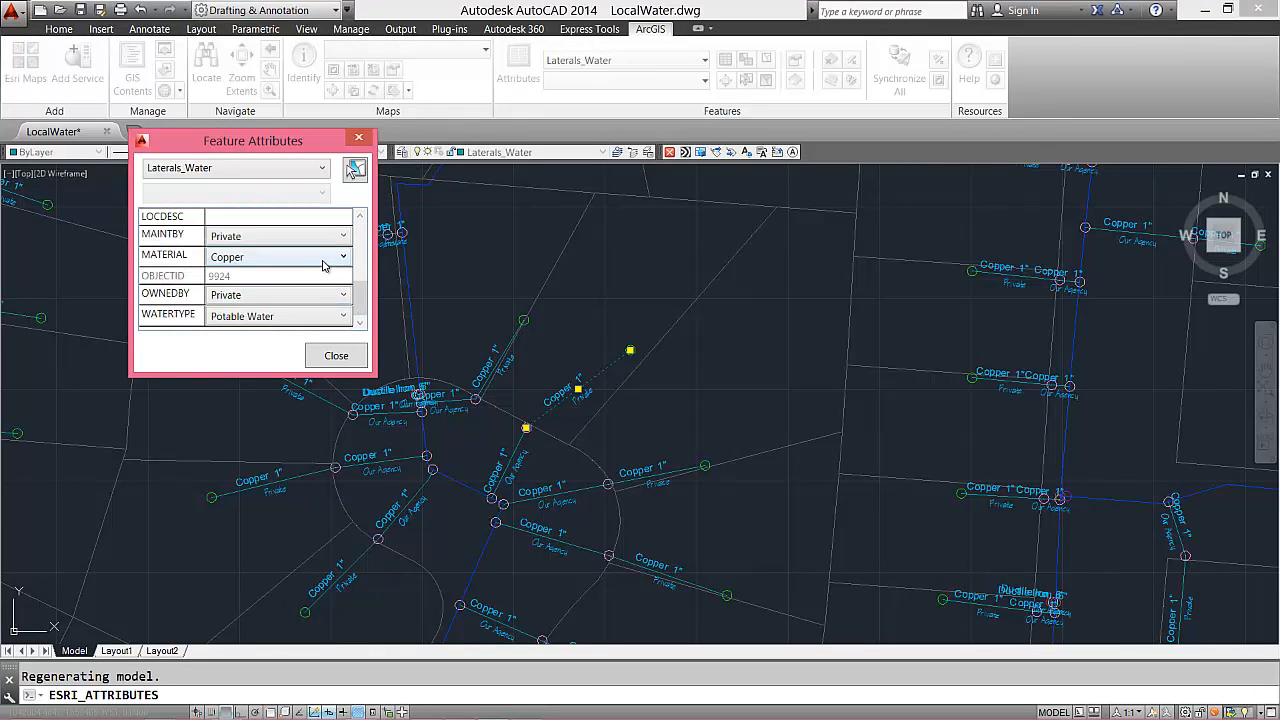
pyautogui.click(323, 262)
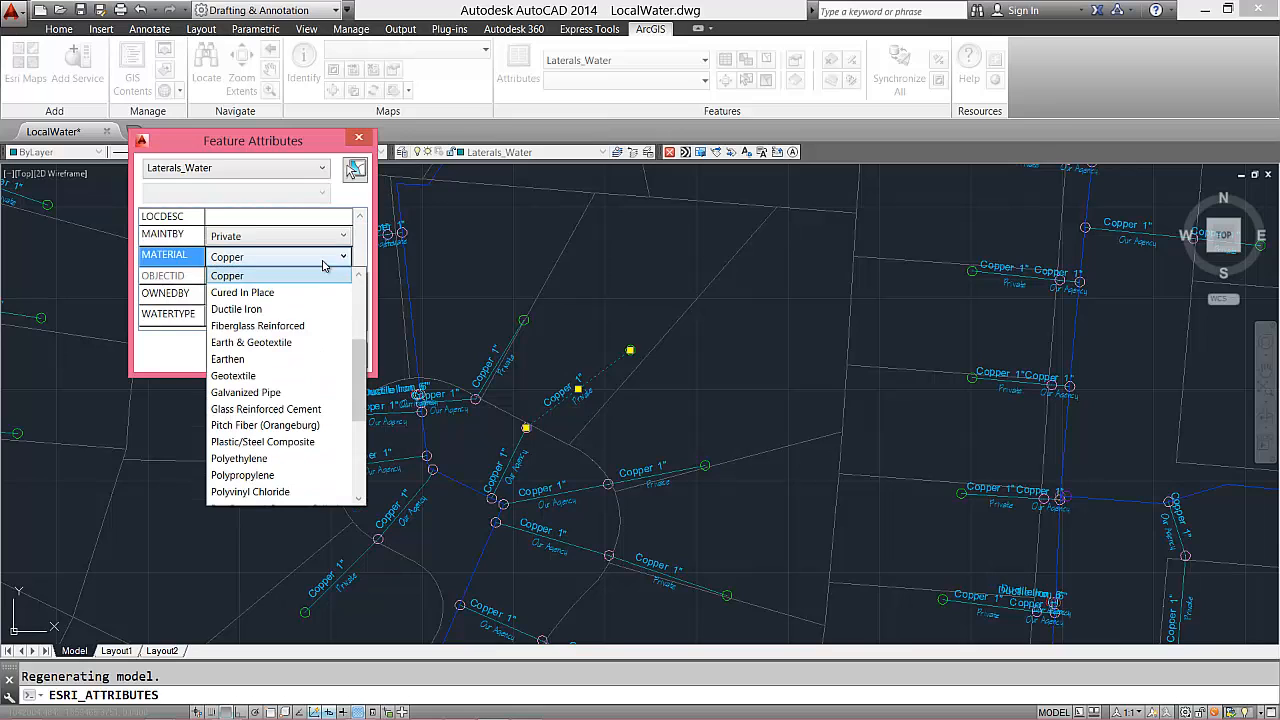
pyautogui.click(270, 309)
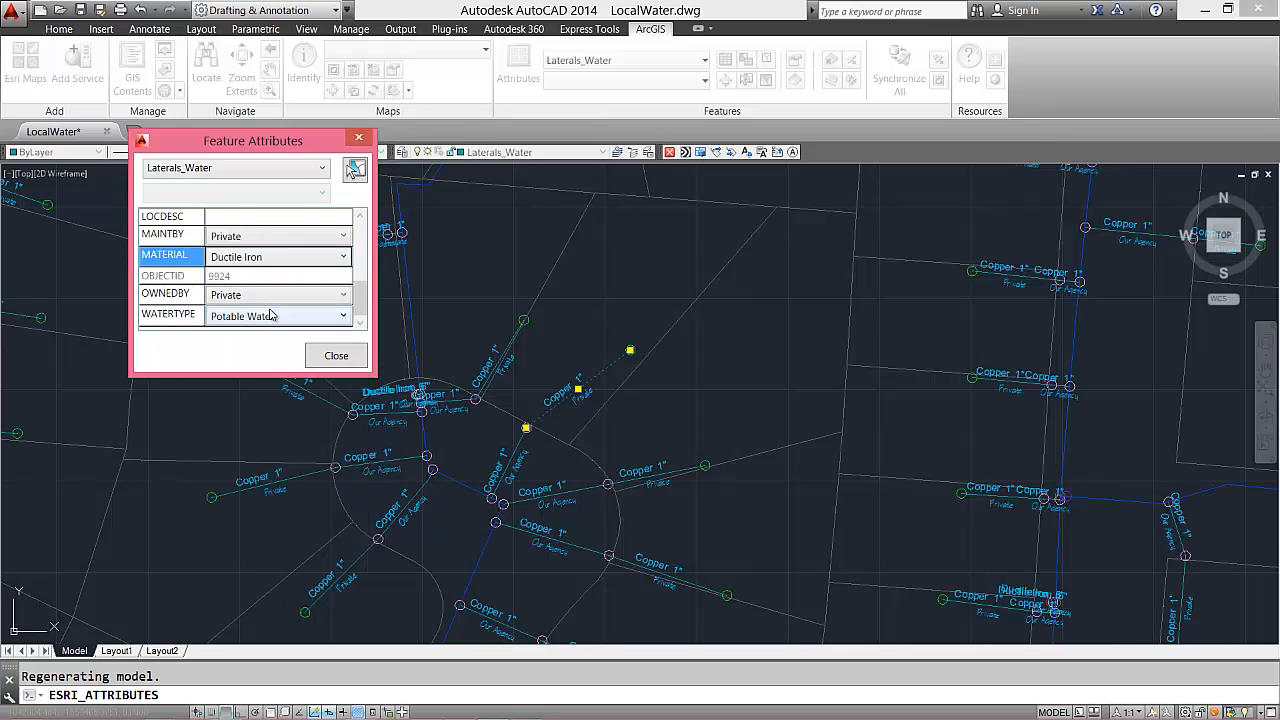
pyautogui.click(331, 356)
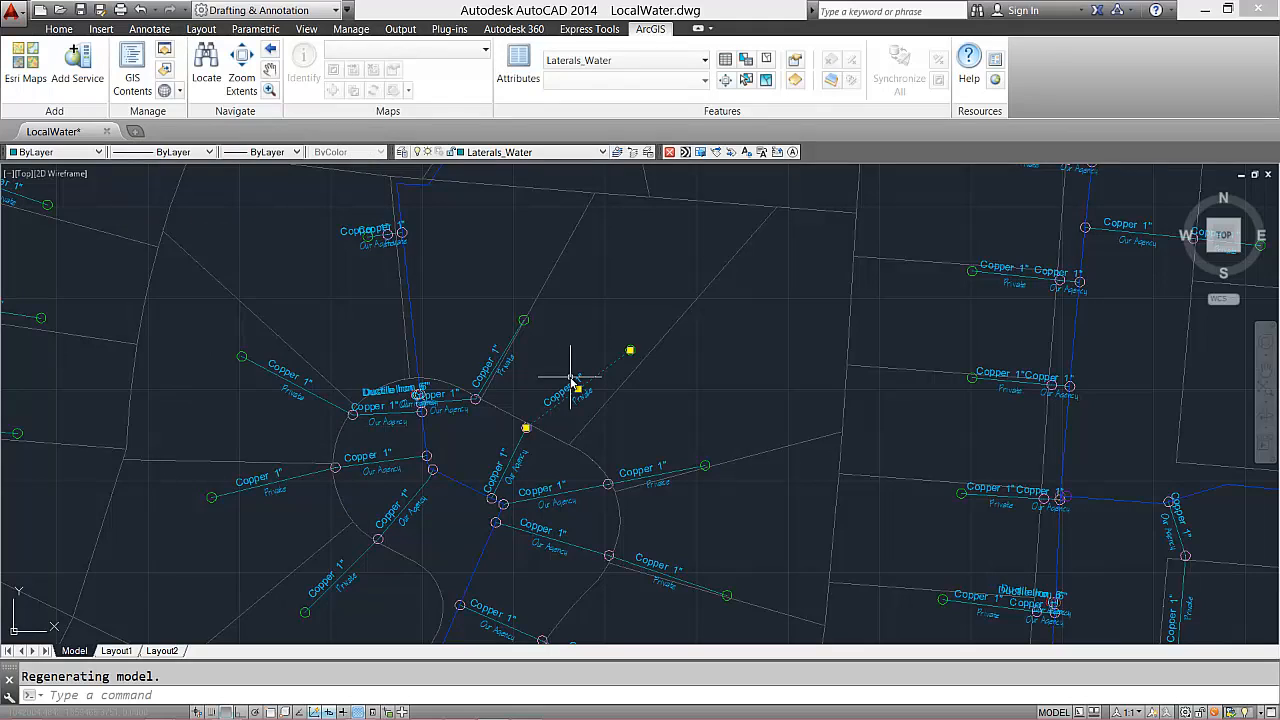
pyautogui.click(763, 152)
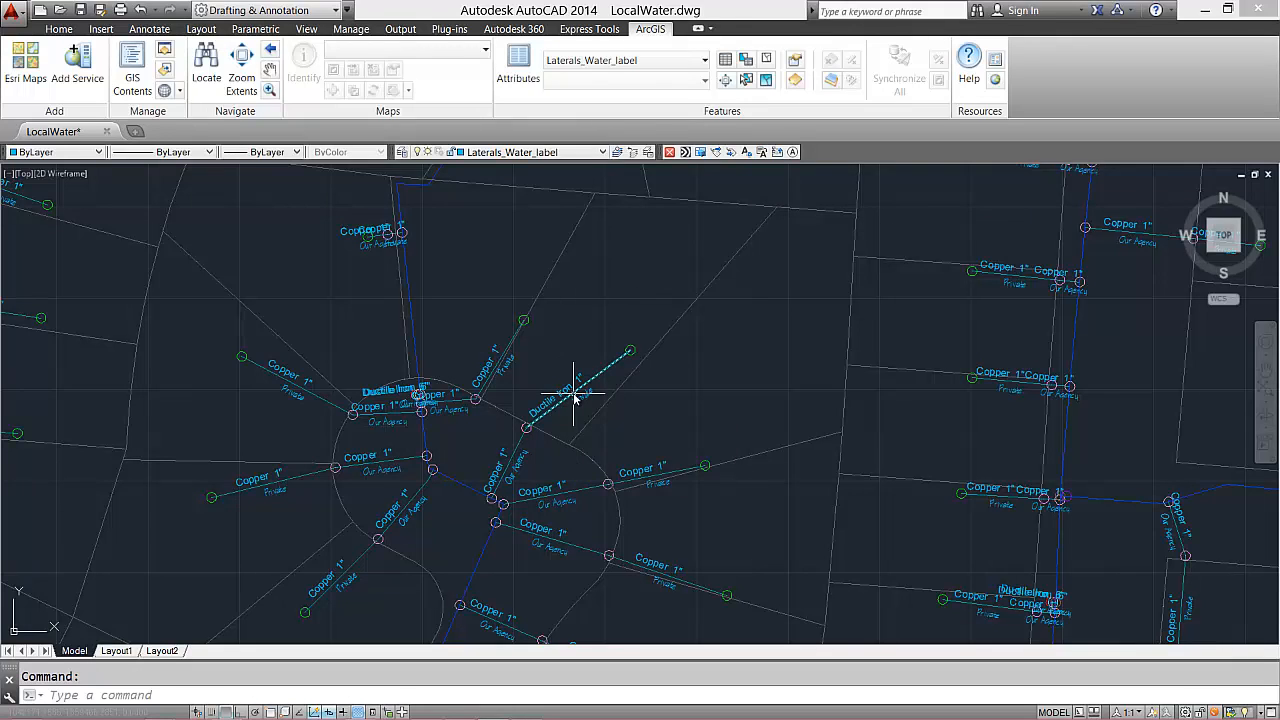
# Change the text of the northeast lateral's material label to Copper and update the feature fields from the linked labels
pyautogui.doubleClick(563, 393)
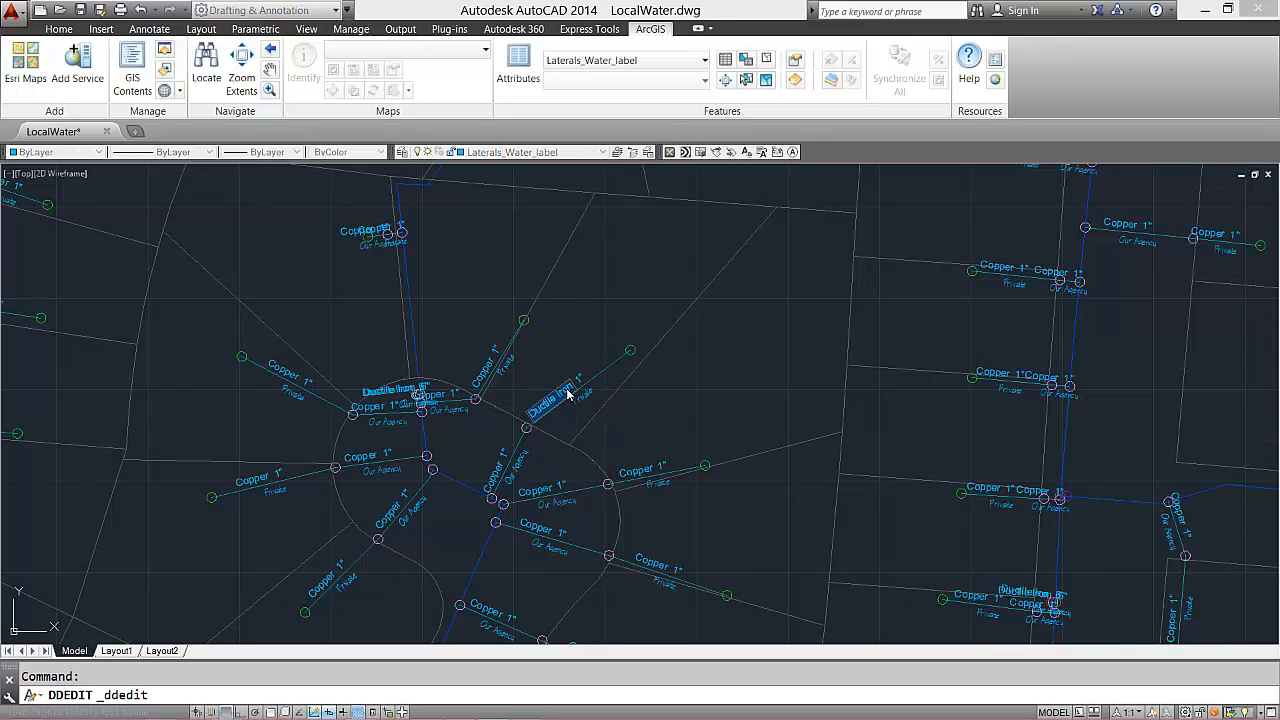
pyautogui.write('Copper')
pyautogui.click(587, 340)
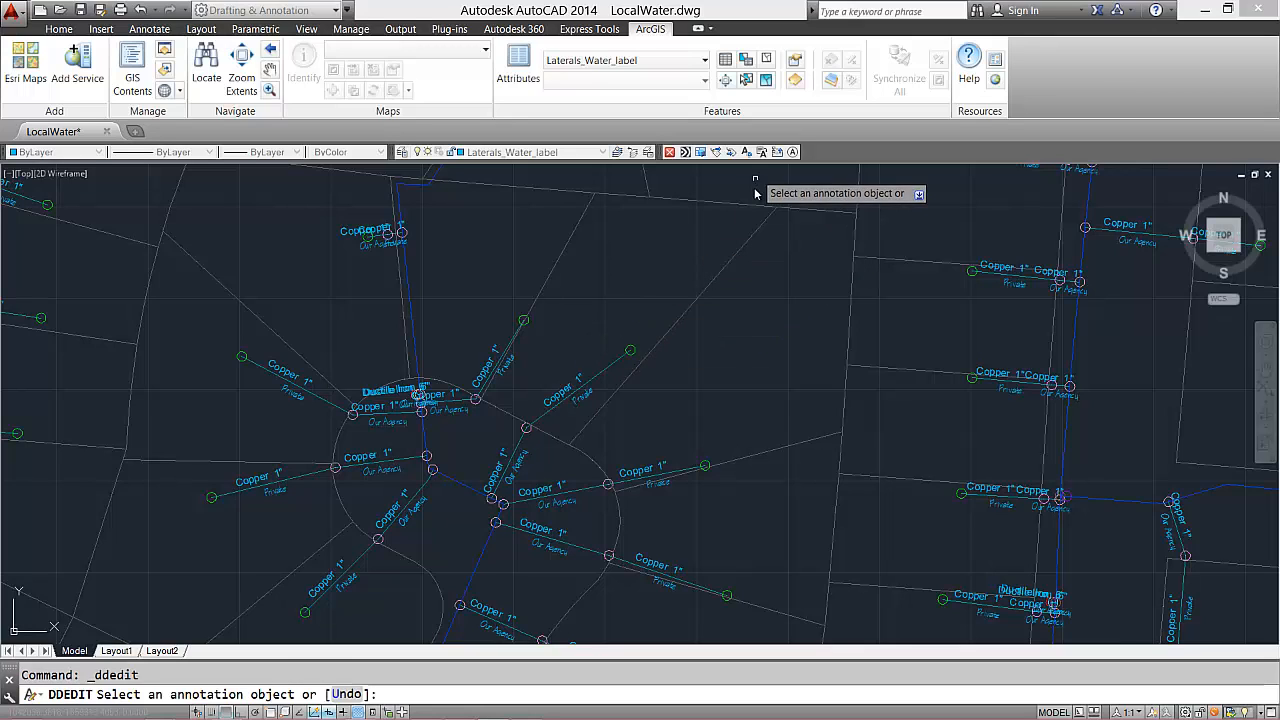
pyautogui.press('Escape')
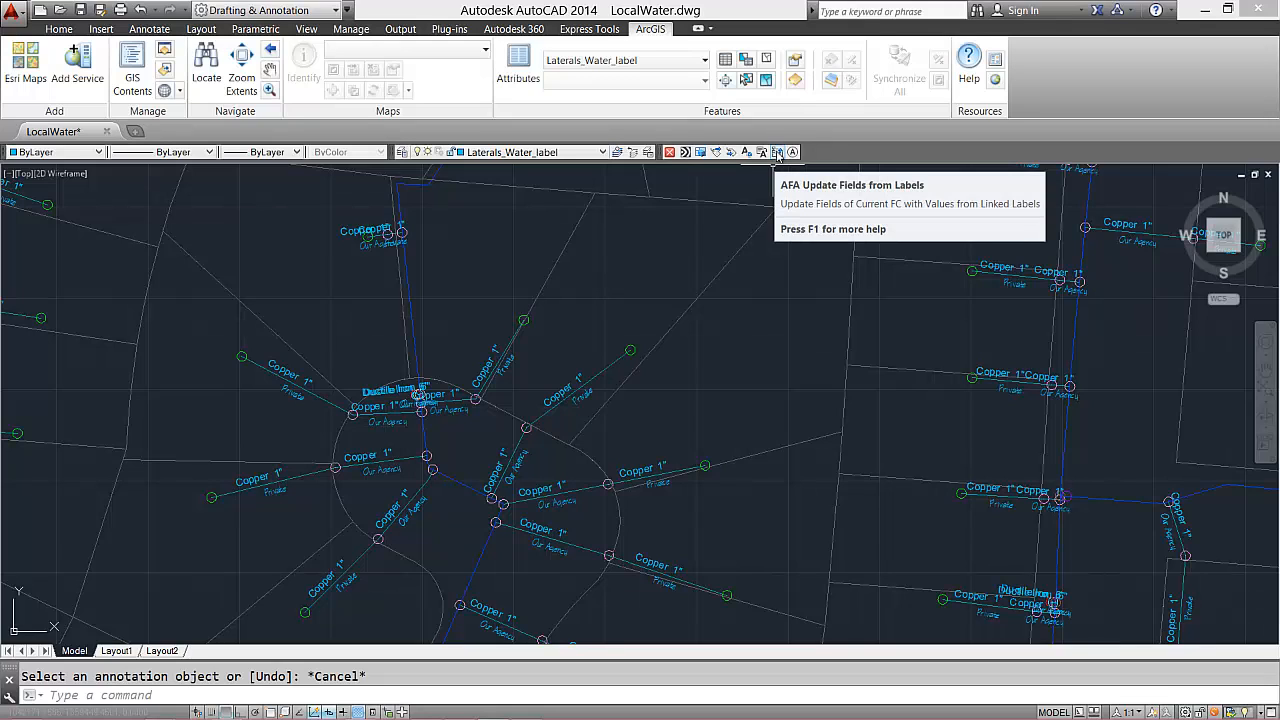
pyautogui.click(777, 151)
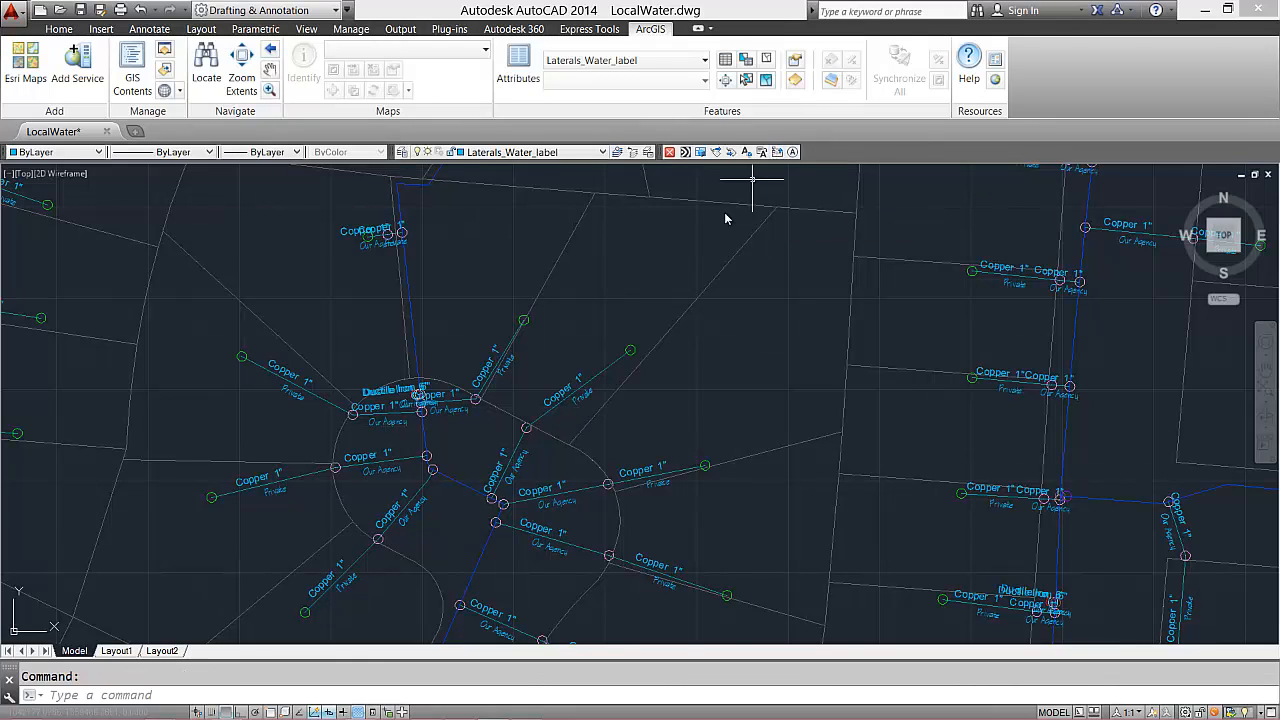
# Check the MATERIAL value in the feature attributes of the lateral running northeast from the cul-de-sac
pyautogui.click(611, 363)
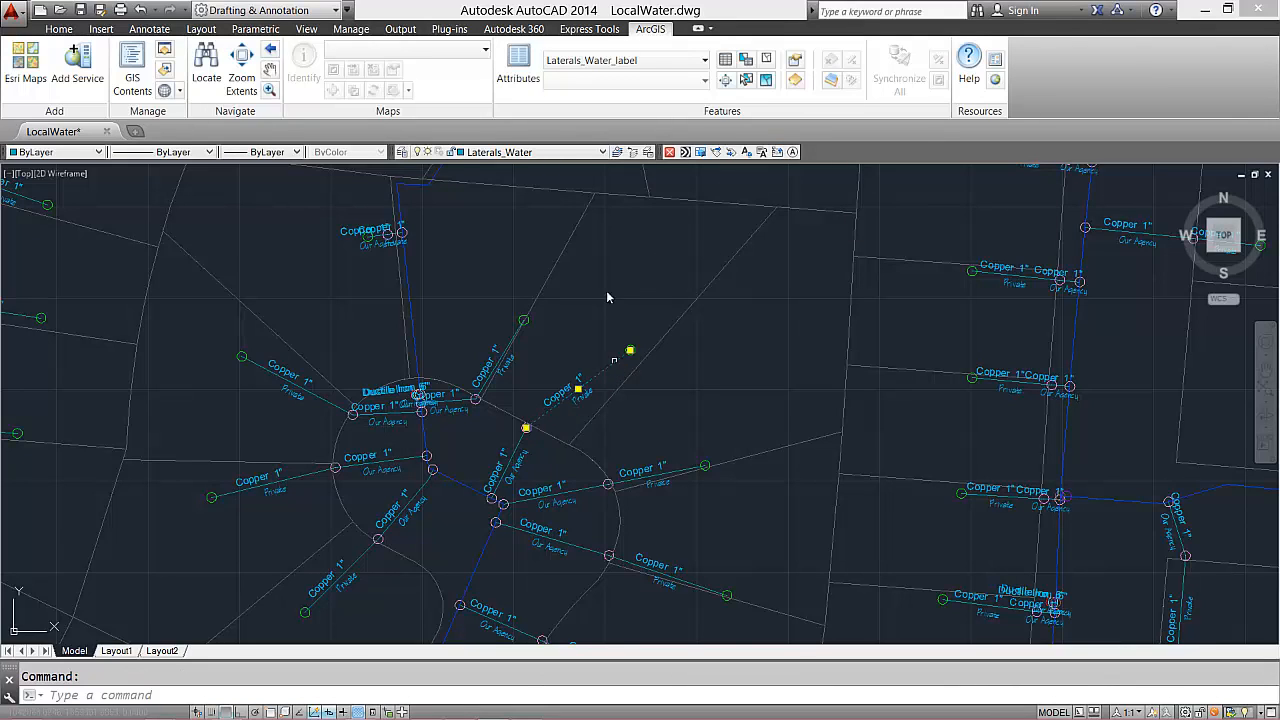
pyautogui.click(524, 97)
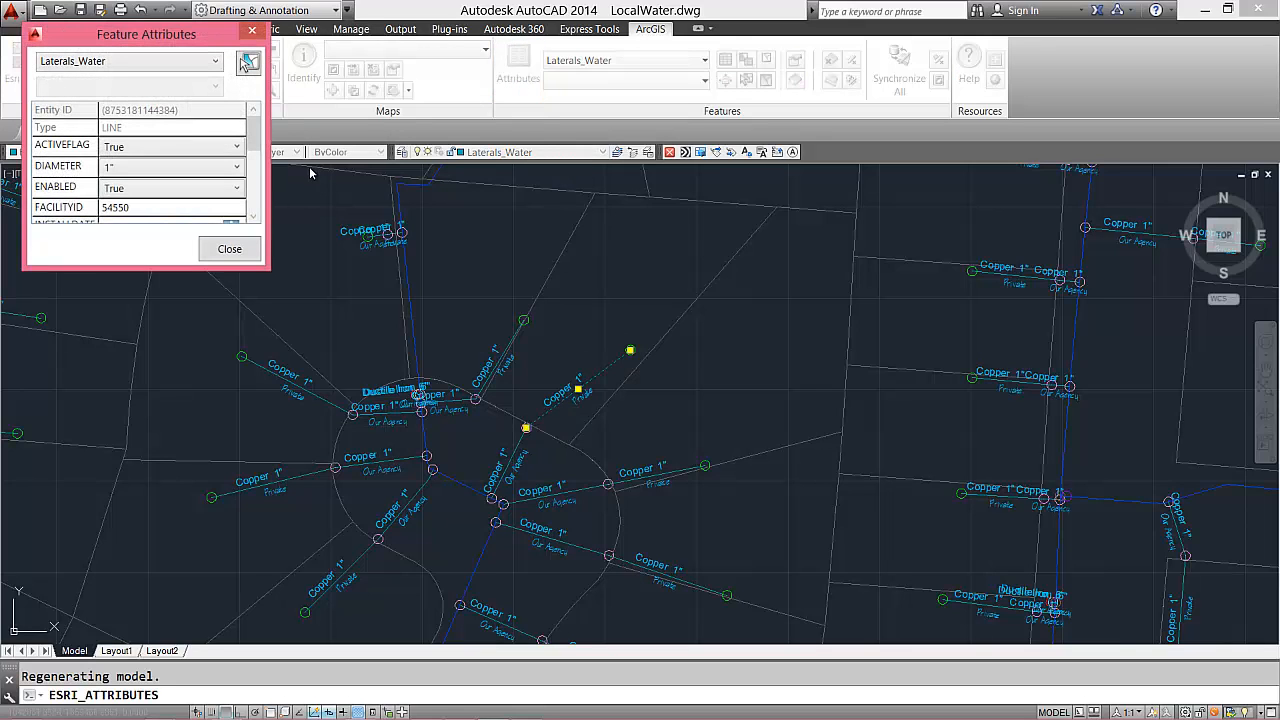
pyautogui.scroll(-4, 234, 171)
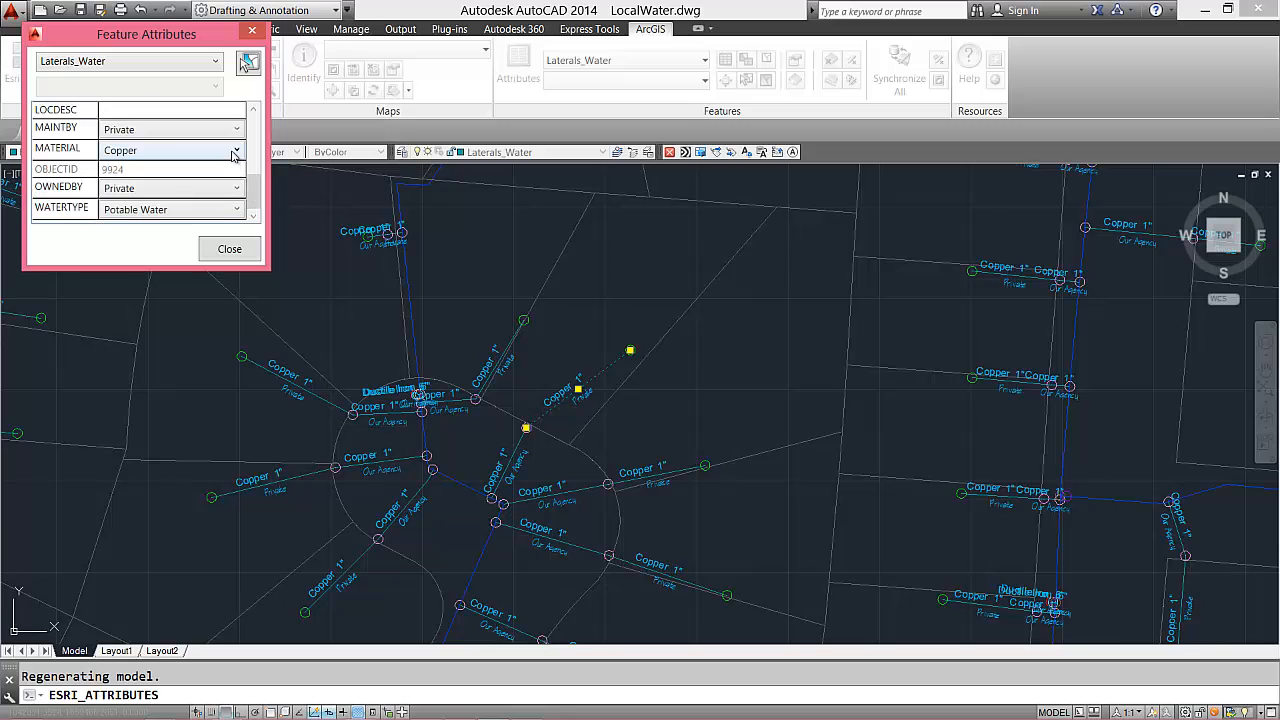
# Label the Meters_Water features with their FACILITYID values, using a rotation angle of 45 and the Standard text style
pyautogui.click(237, 252)
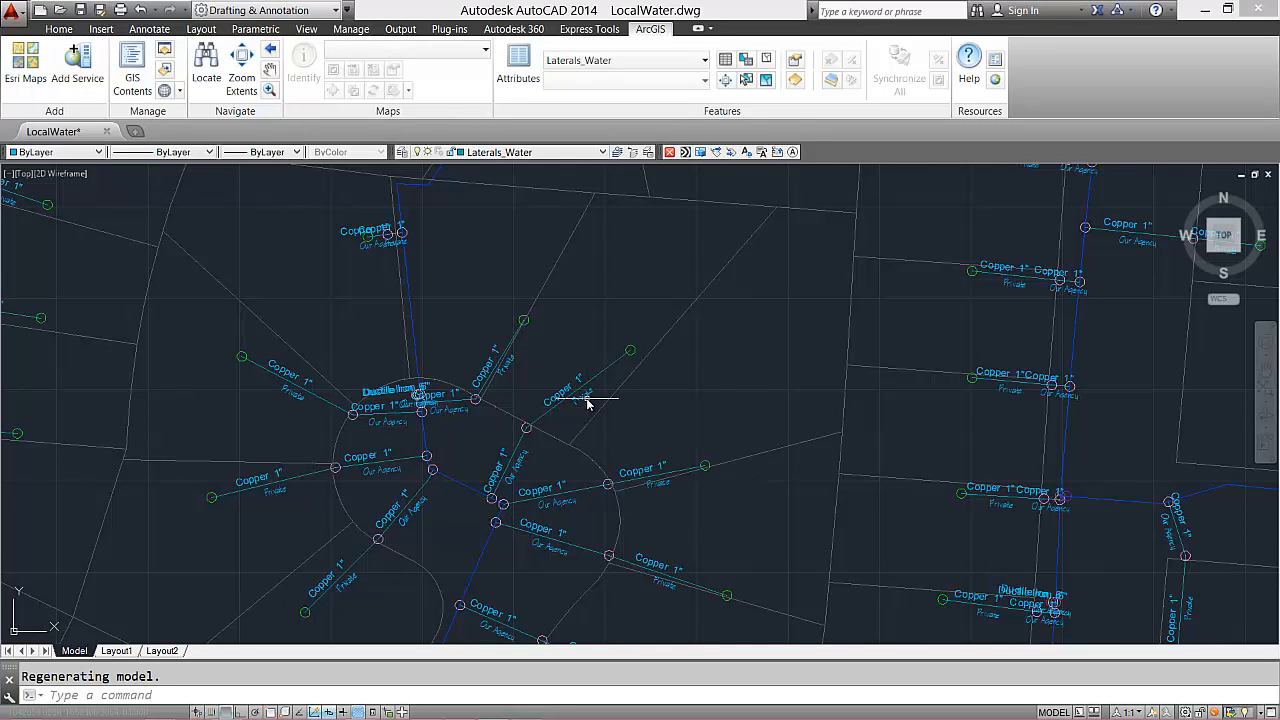
pyautogui.press('Escape')
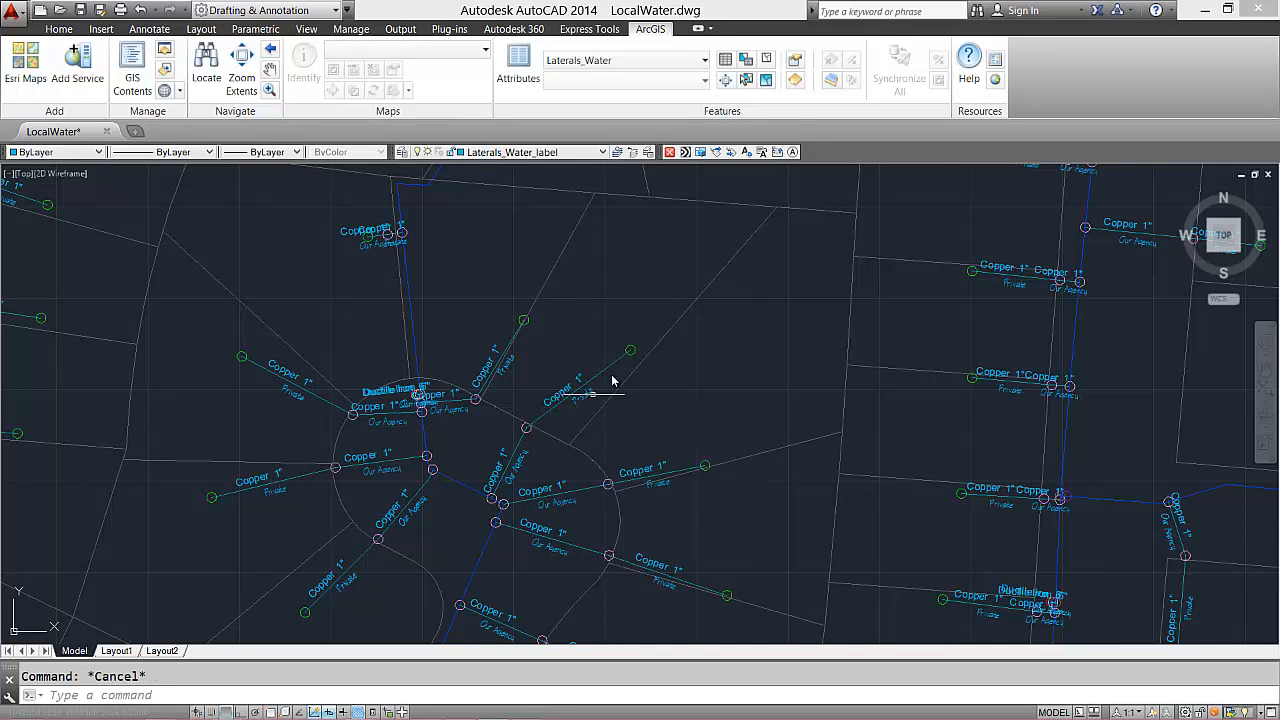
pyautogui.click(747, 152)
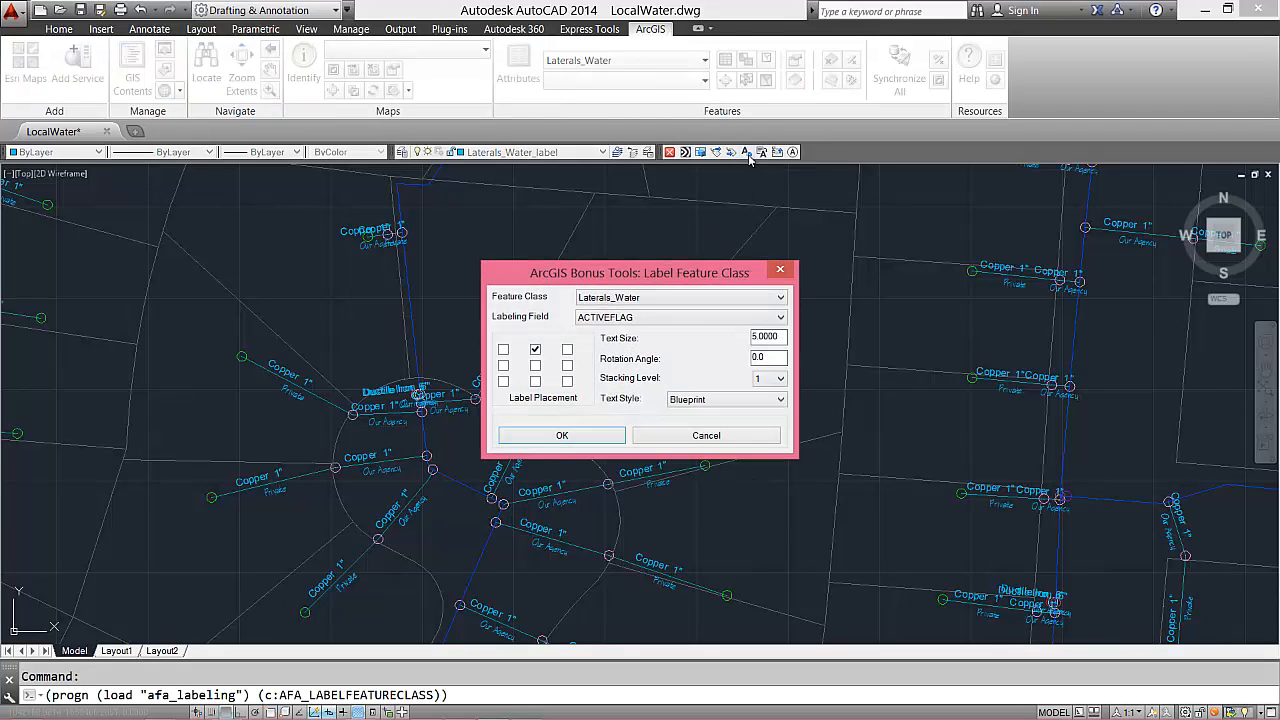
pyautogui.click(689, 304)
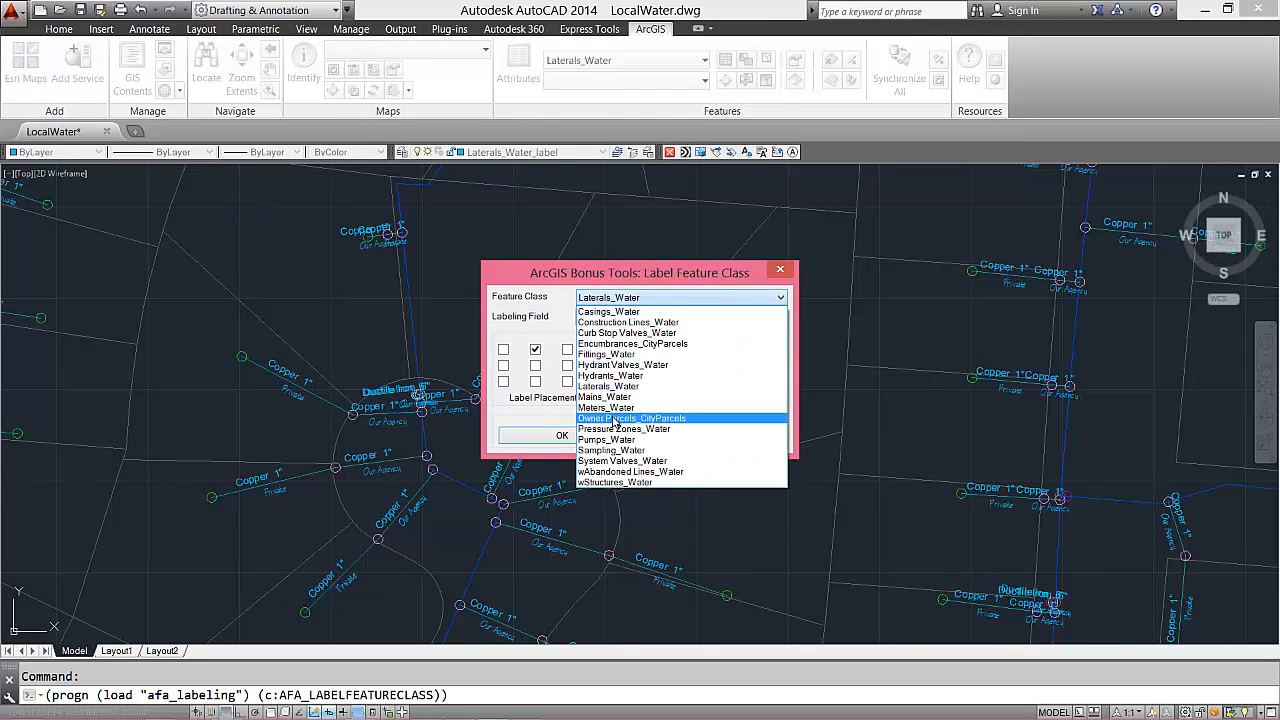
pyautogui.click(604, 408)
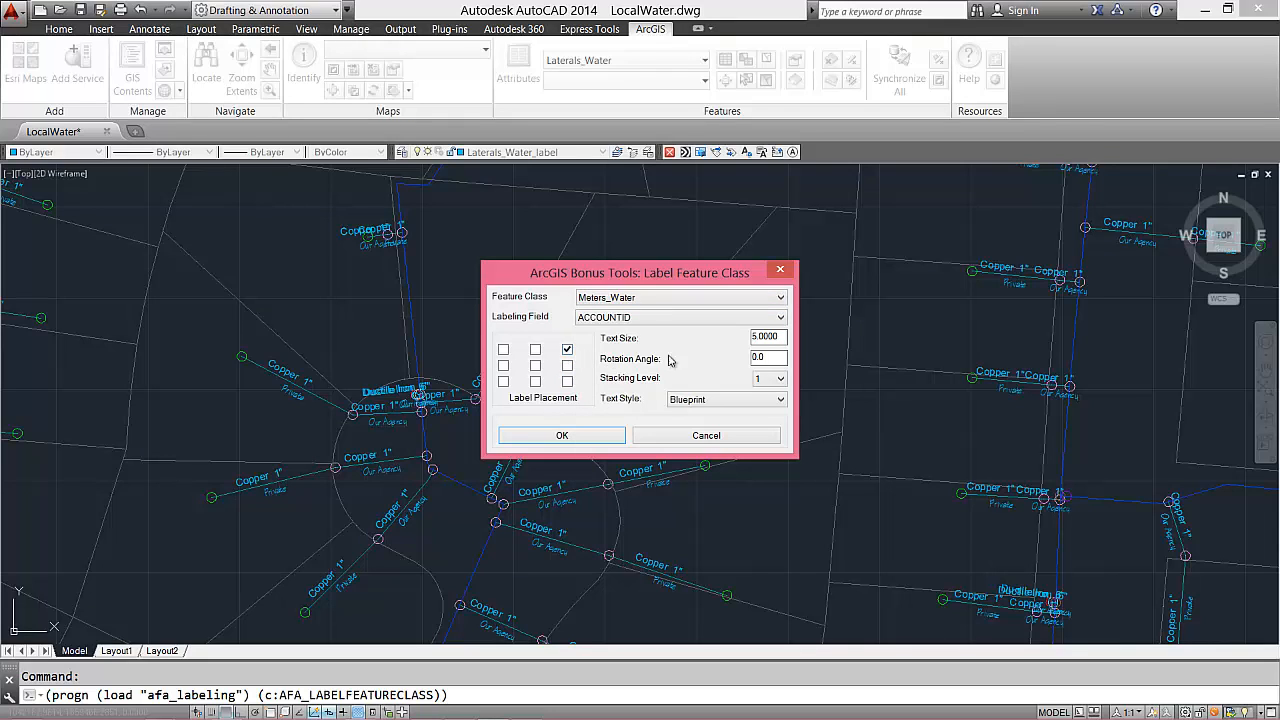
pyautogui.doubleClick(752, 360)
pyautogui.write('45')
pyautogui.click(724, 318)
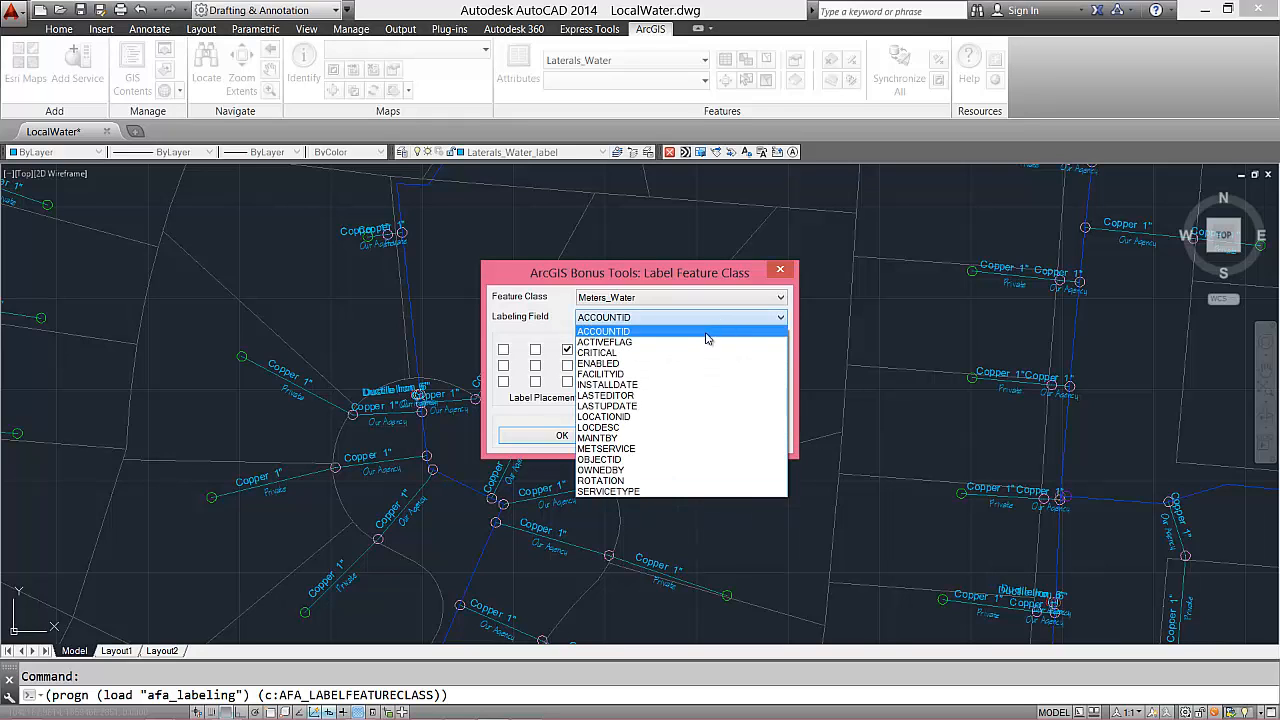
pyautogui.click(655, 375)
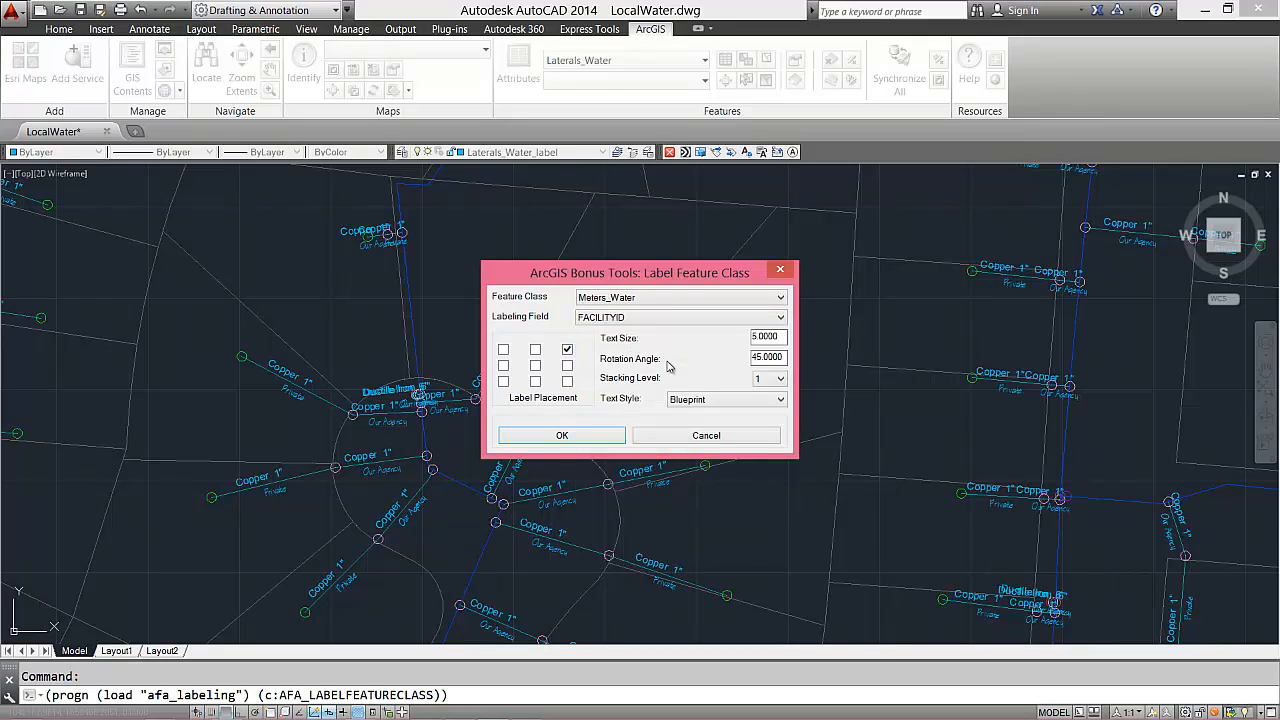
pyautogui.click(680, 402)
pyautogui.click(681, 414)
pyautogui.click(582, 437)
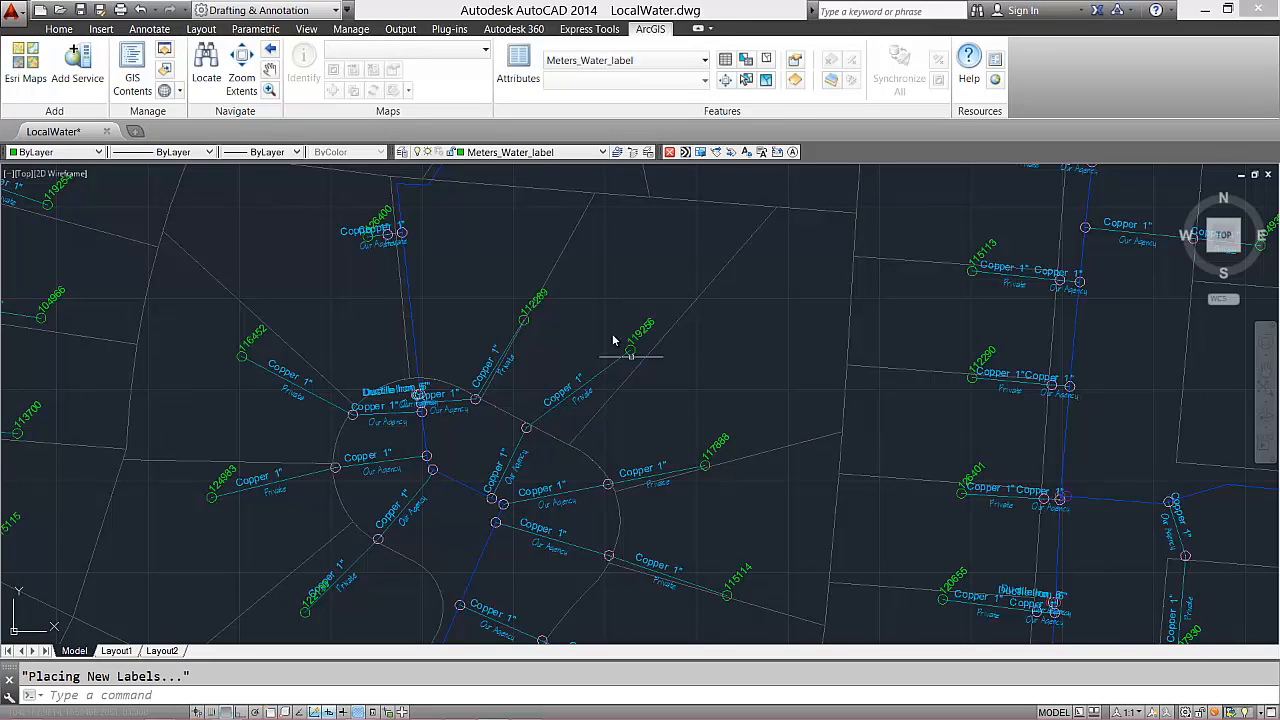
# Examine the F_HANDLE, LABELFIELD and FNAME attributes of the meter label at the end of the northeast lateral
pyautogui.click(640, 336)
pyautogui.click(519, 66)
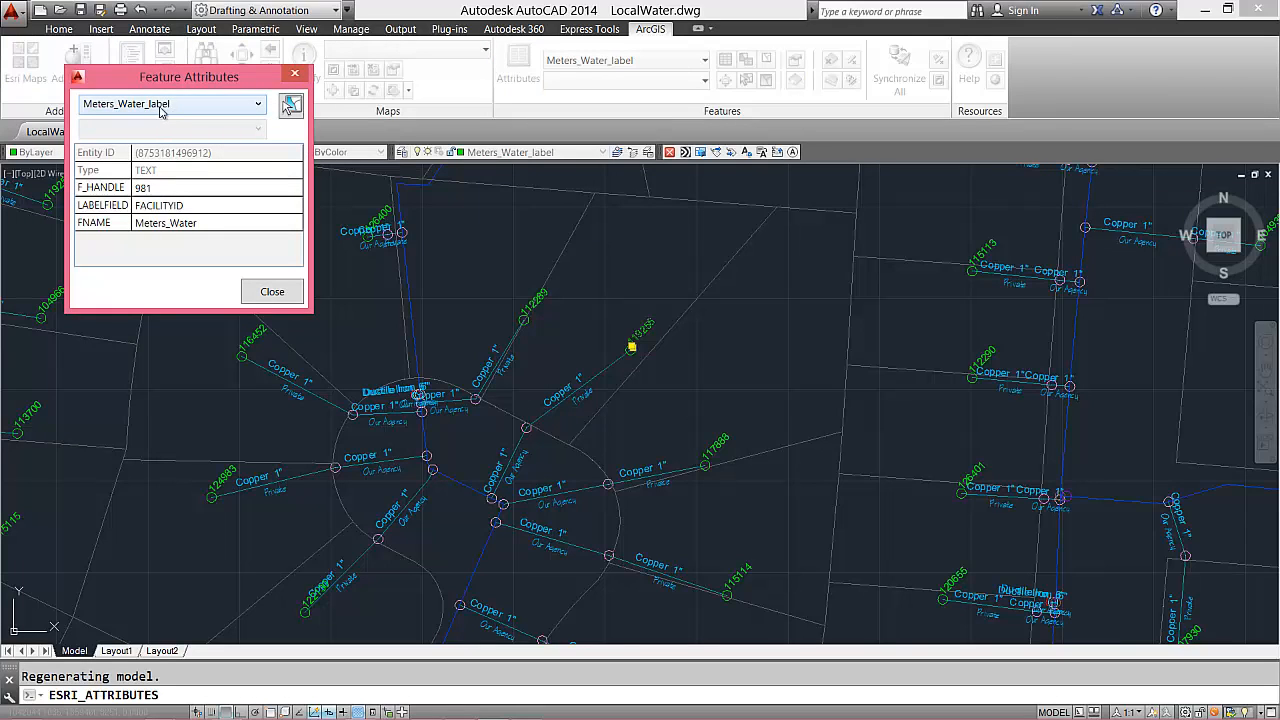
pyautogui.click(145, 187)
pyautogui.doubleClick(145, 187)
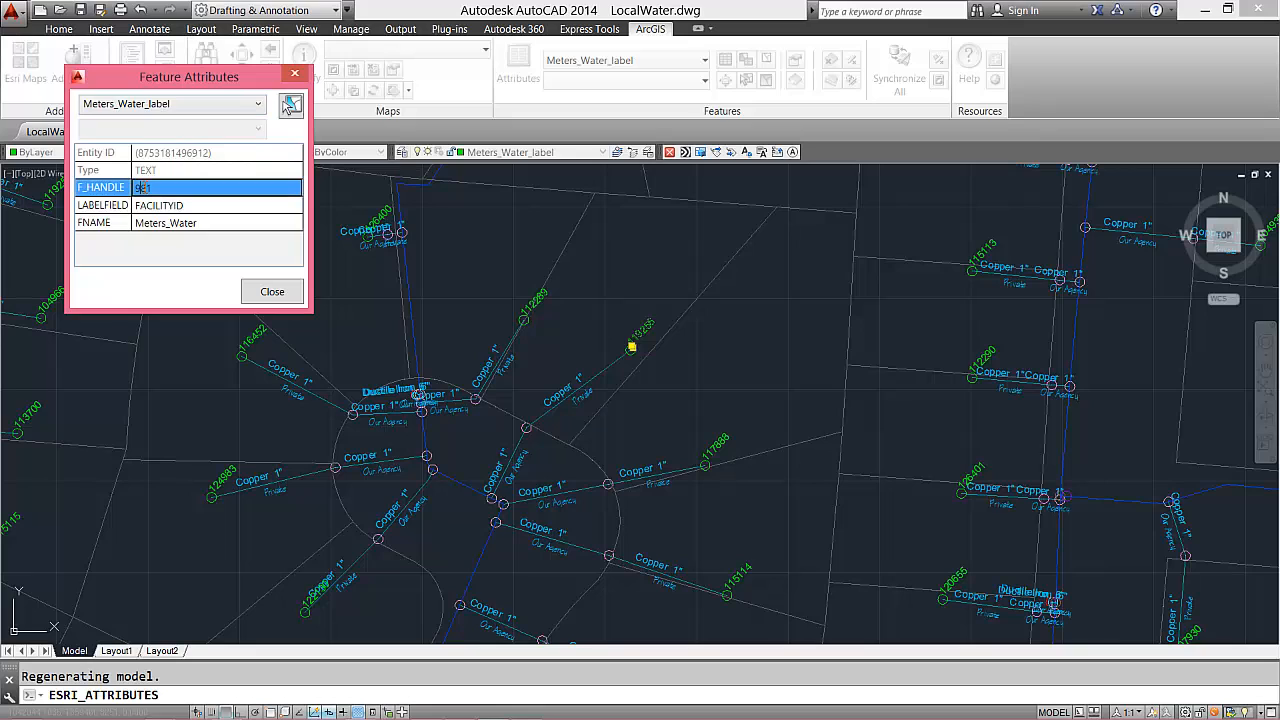
pyautogui.doubleClick(227, 206)
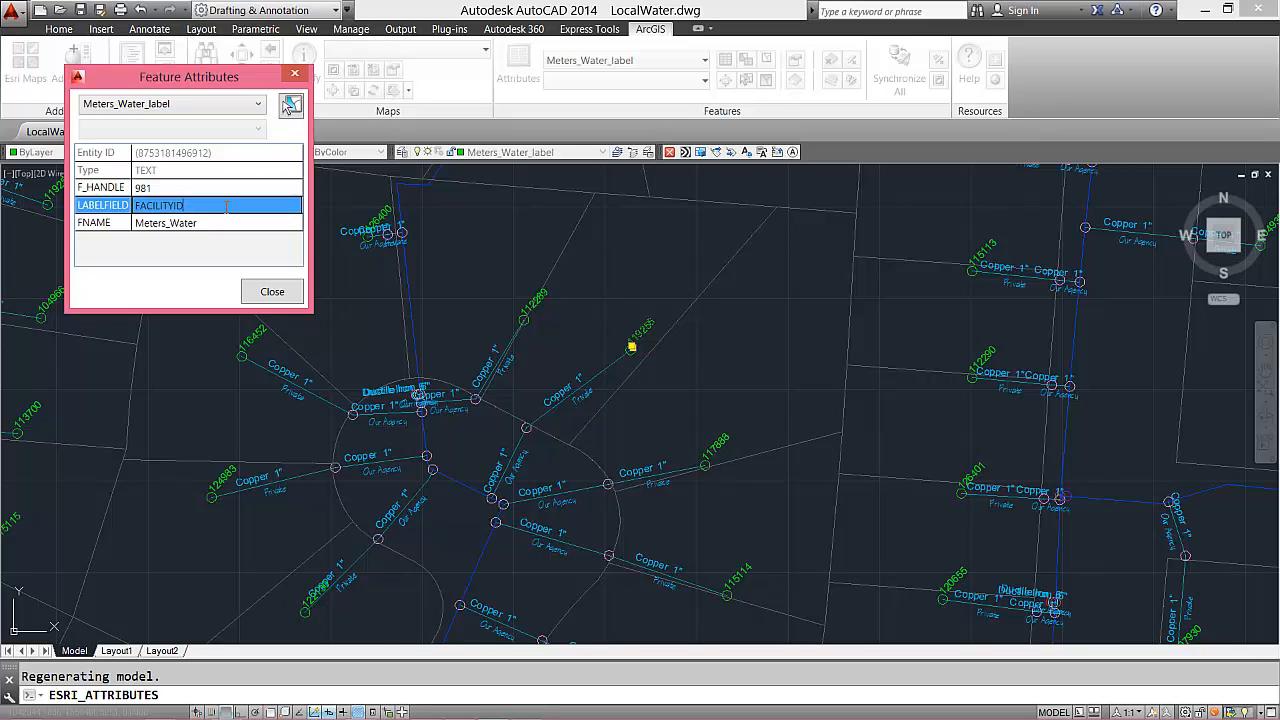
pyautogui.doubleClick(222, 223)
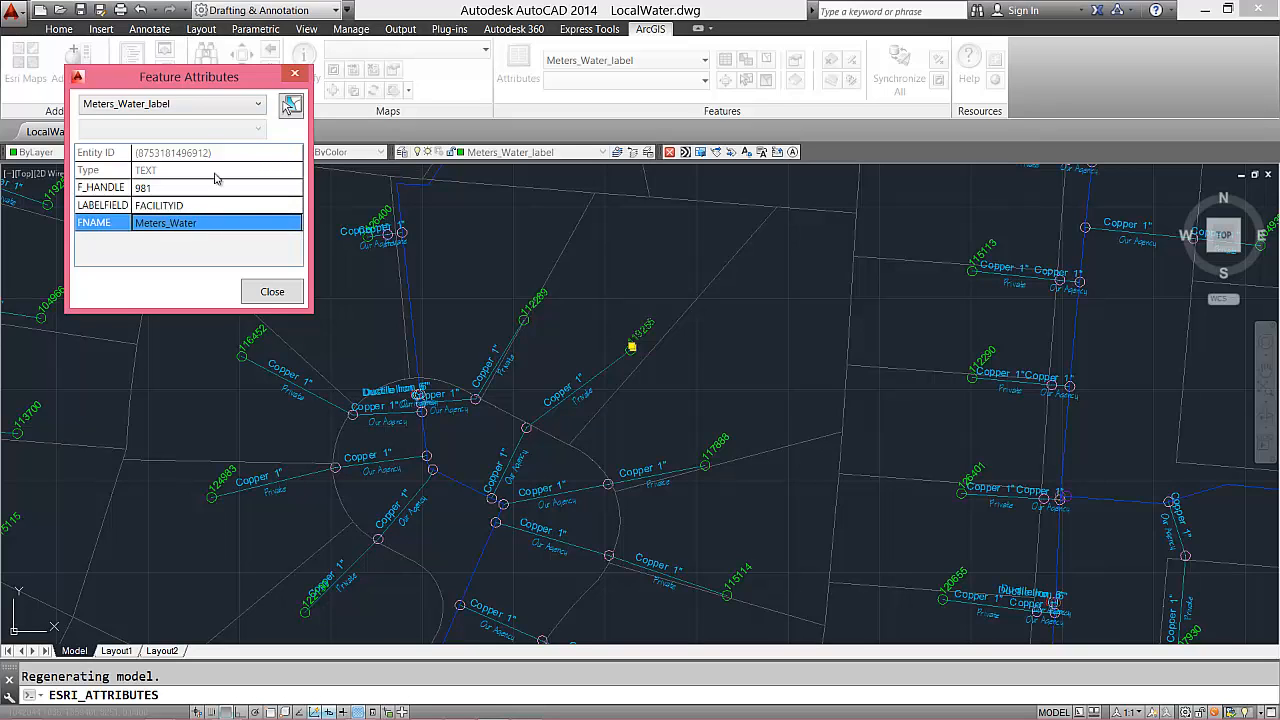
pyautogui.click(207, 221)
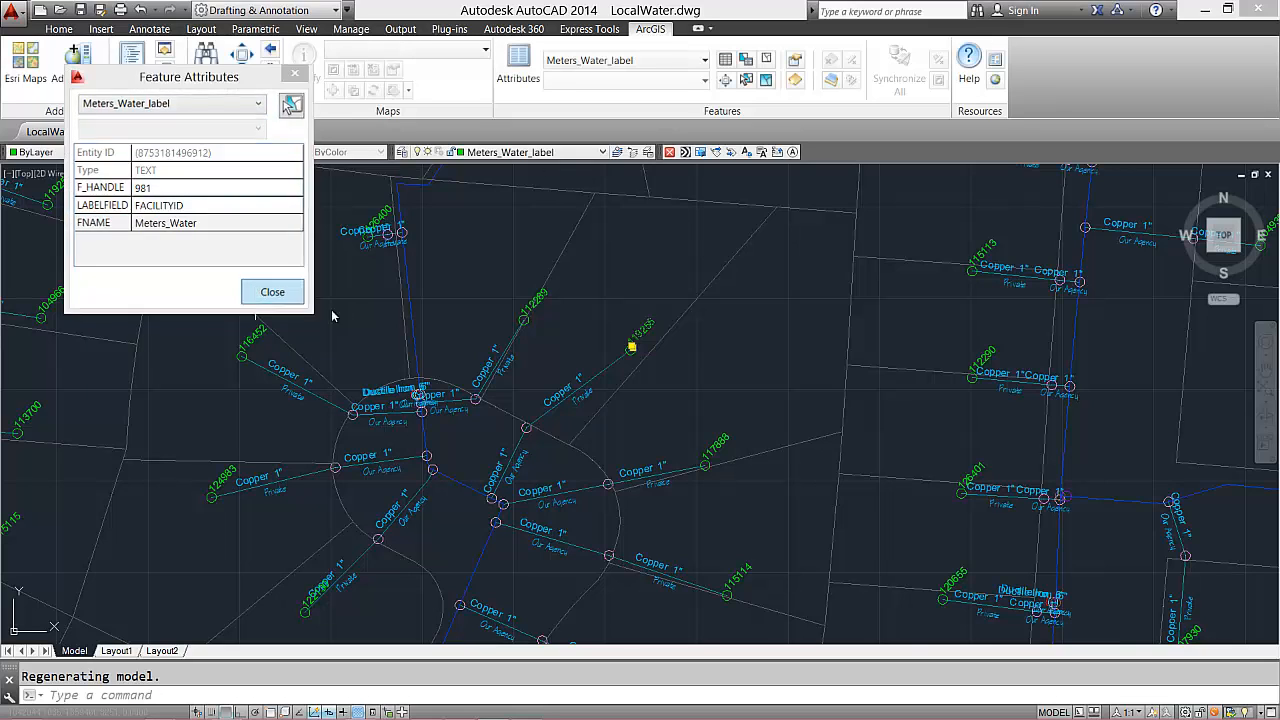
pyautogui.click(268, 292)
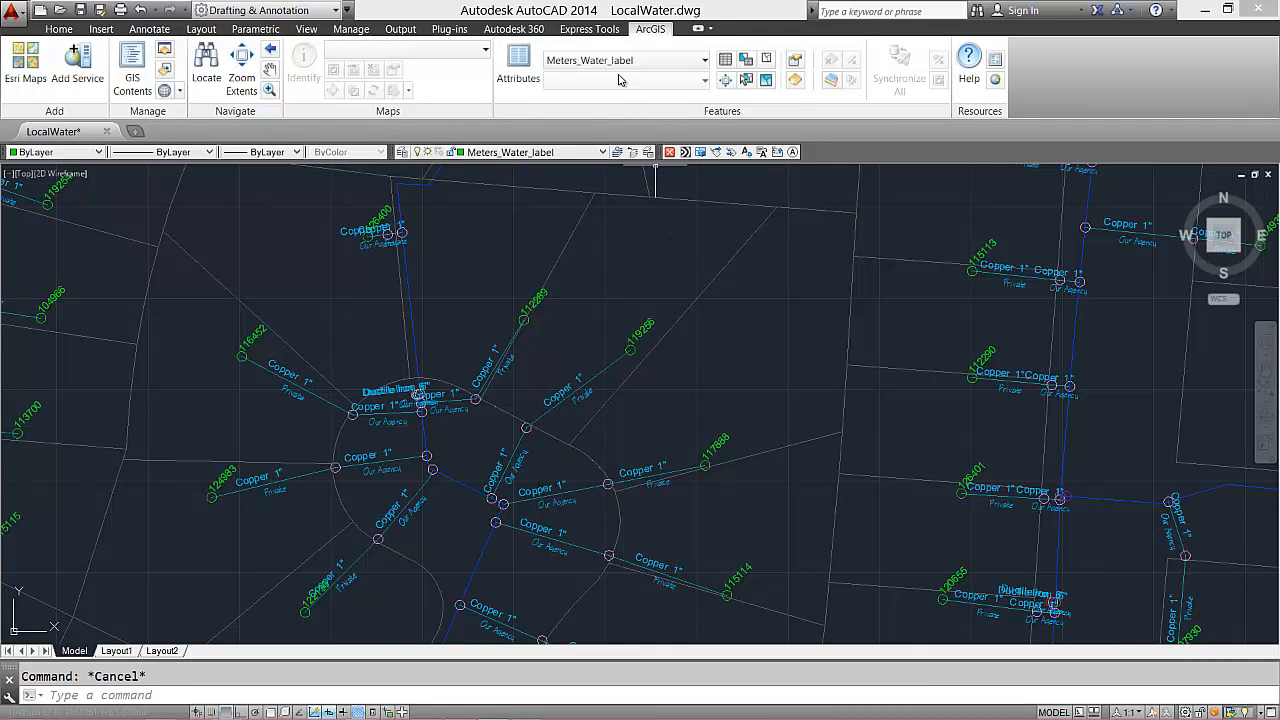
# Select all Meters_Water_label features and set their text height to 3
pyautogui.click(767, 84)
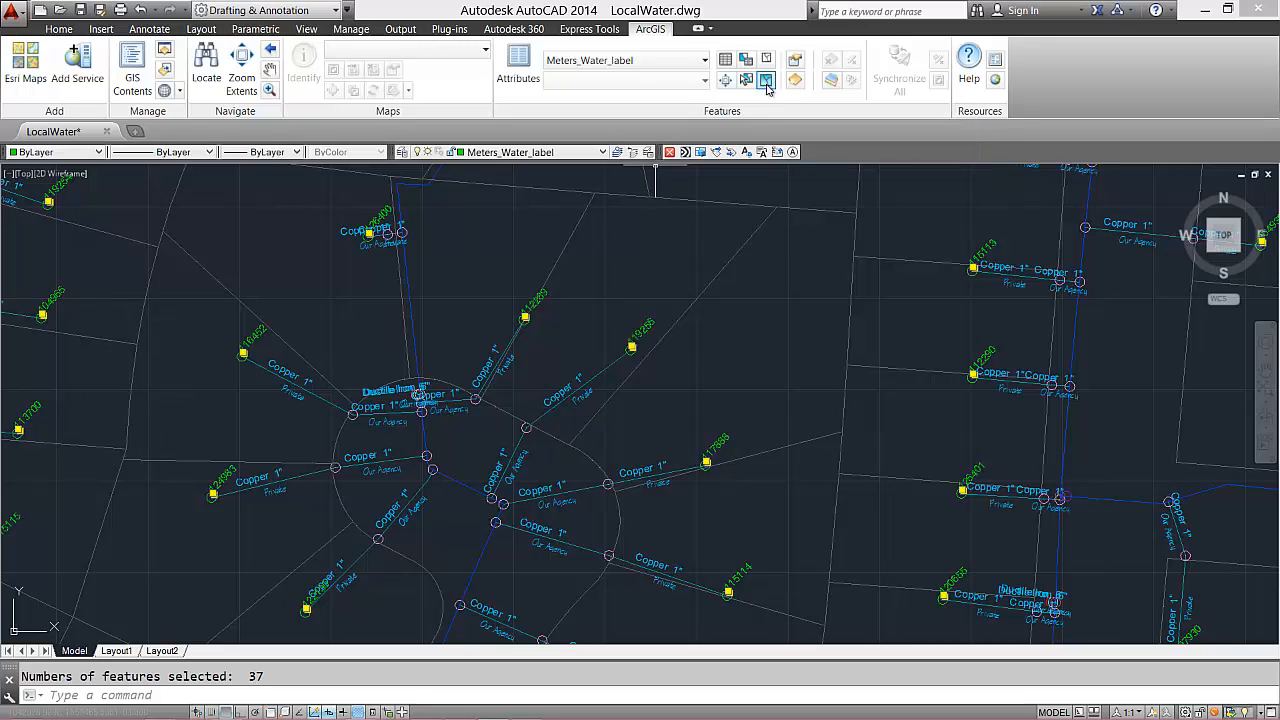
pyautogui.rightClick(631, 348)
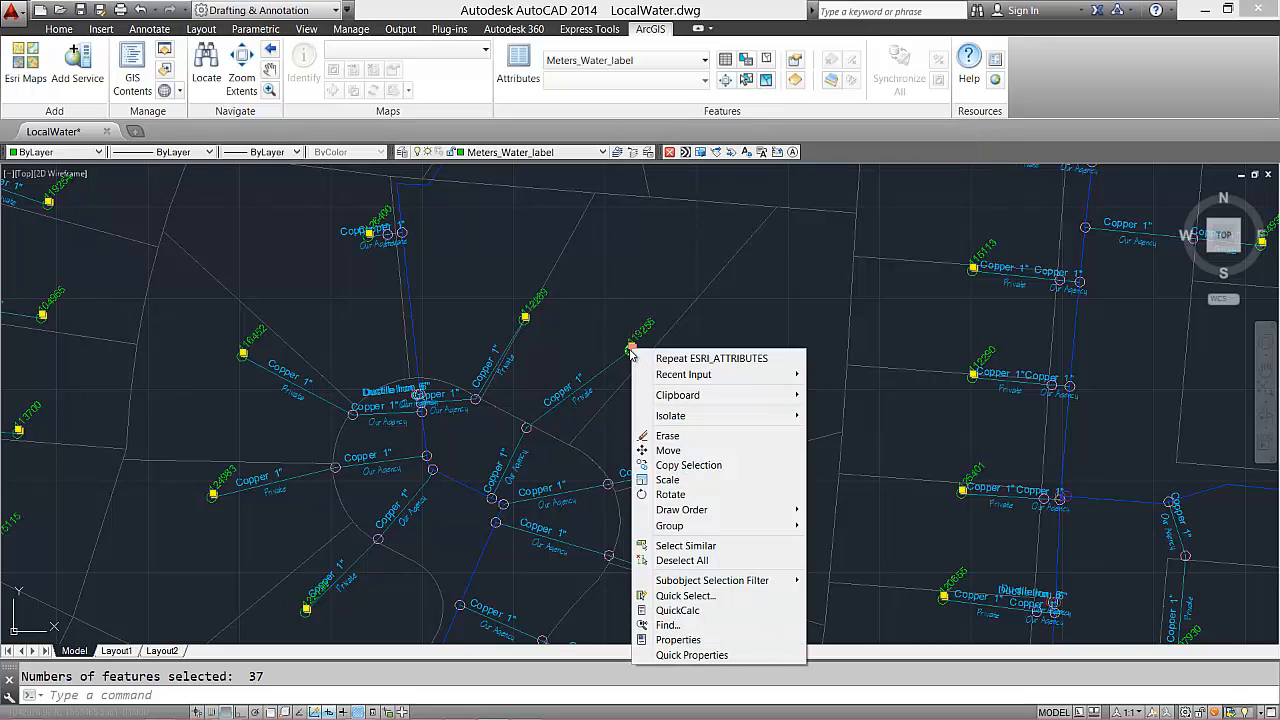
pyautogui.click(660, 640)
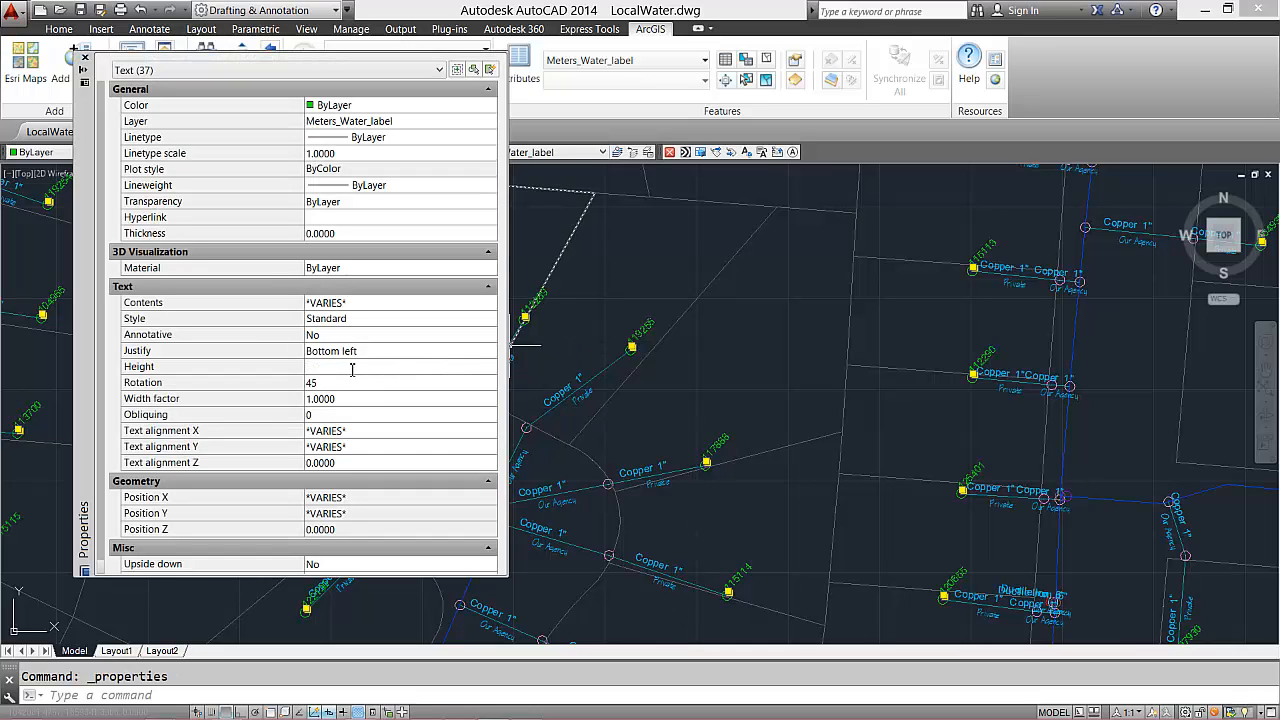
pyautogui.click(352, 368)
pyautogui.write('3')
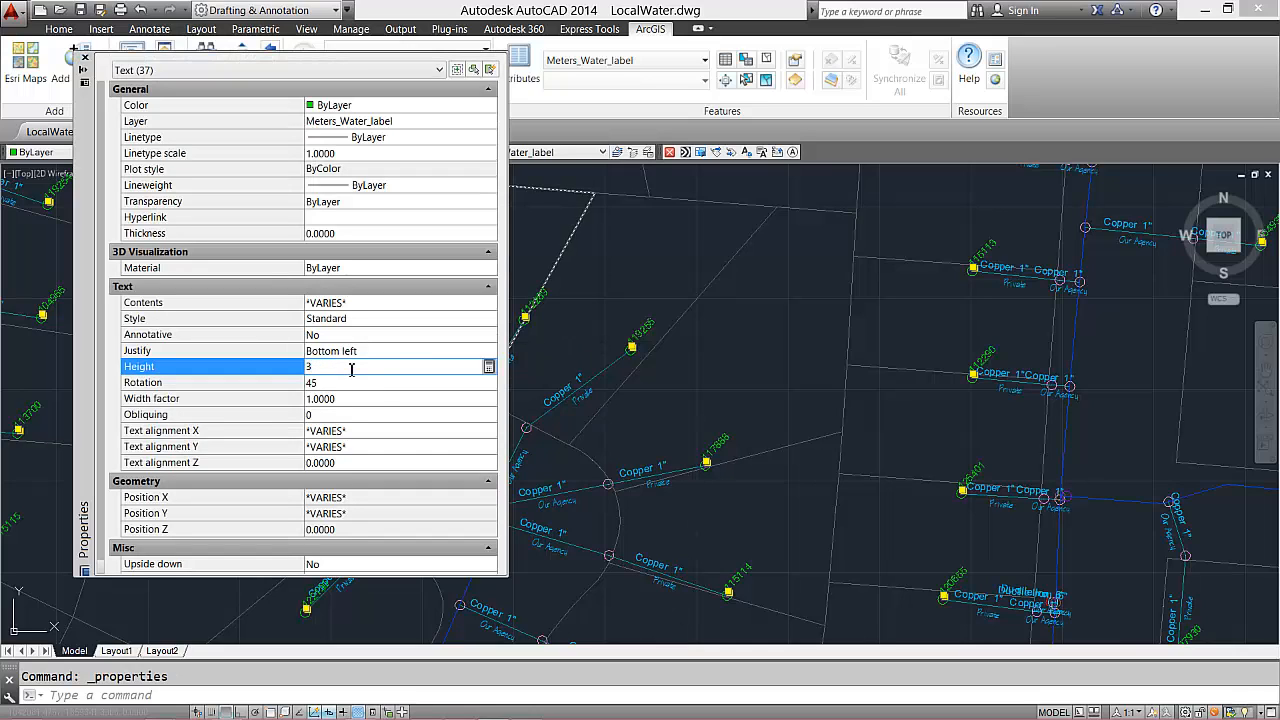
pyautogui.press('Tab')
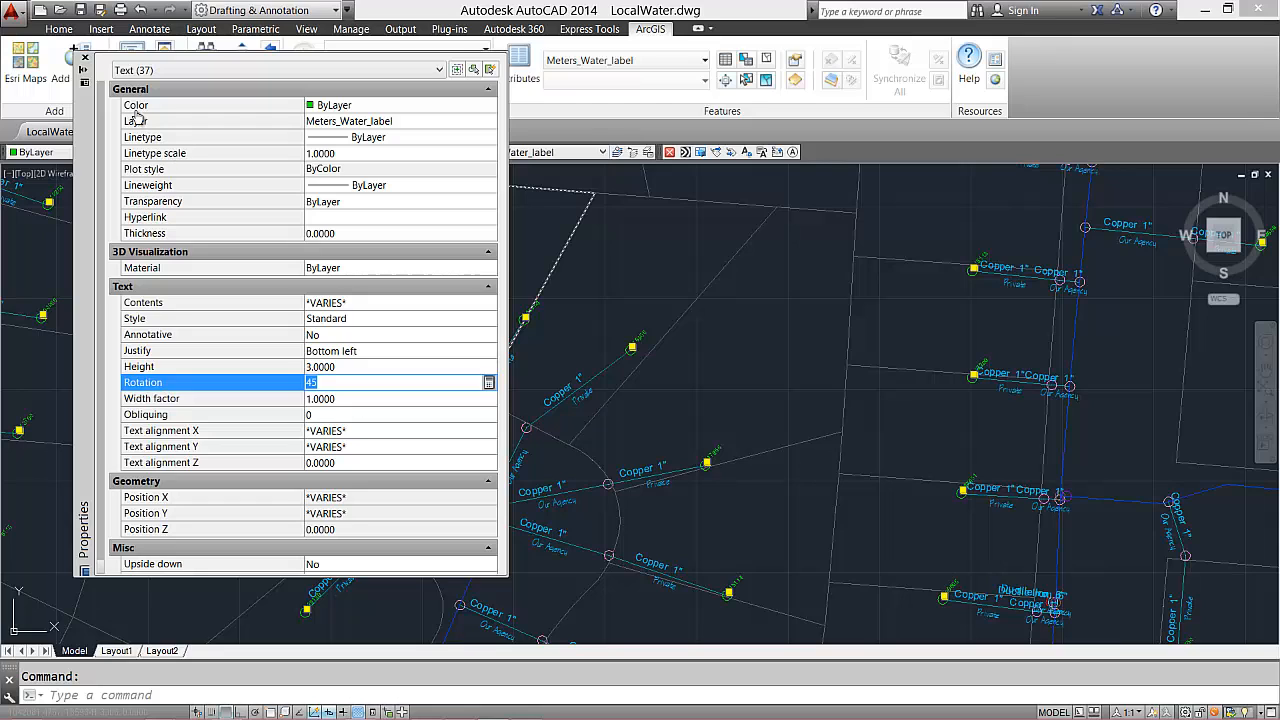
pyautogui.click(85, 59)
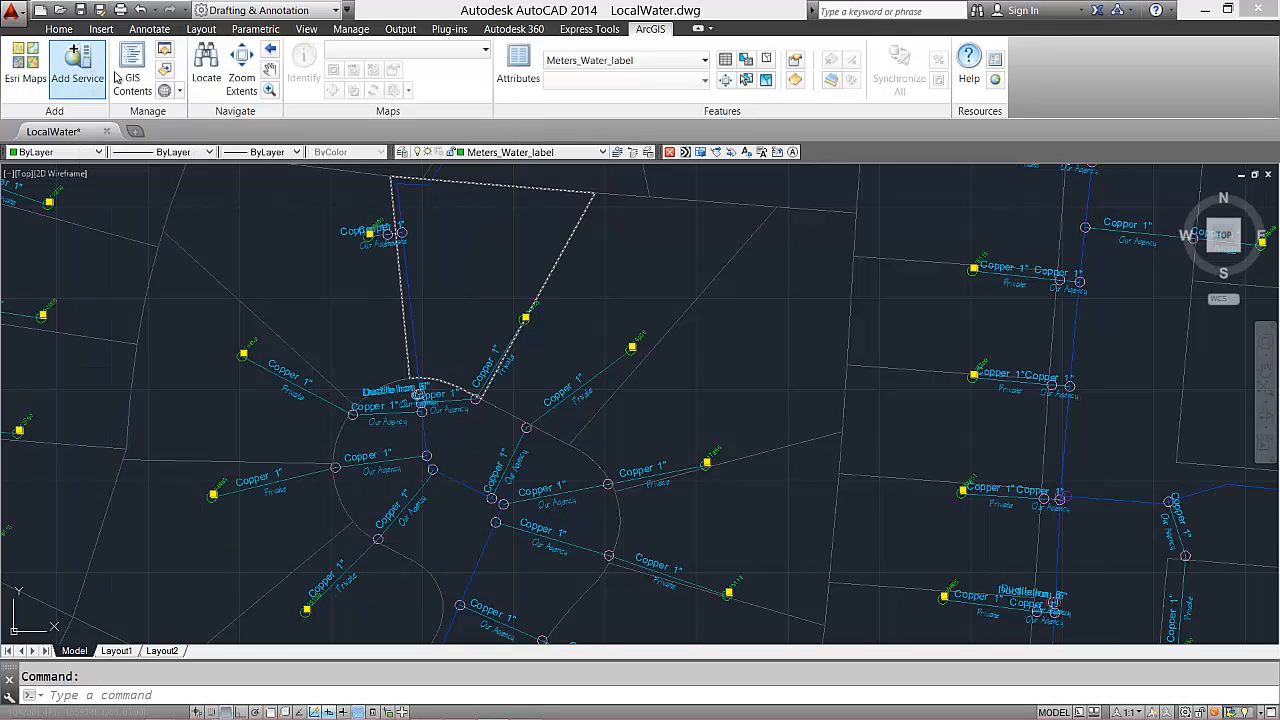
pyautogui.press('Escape')
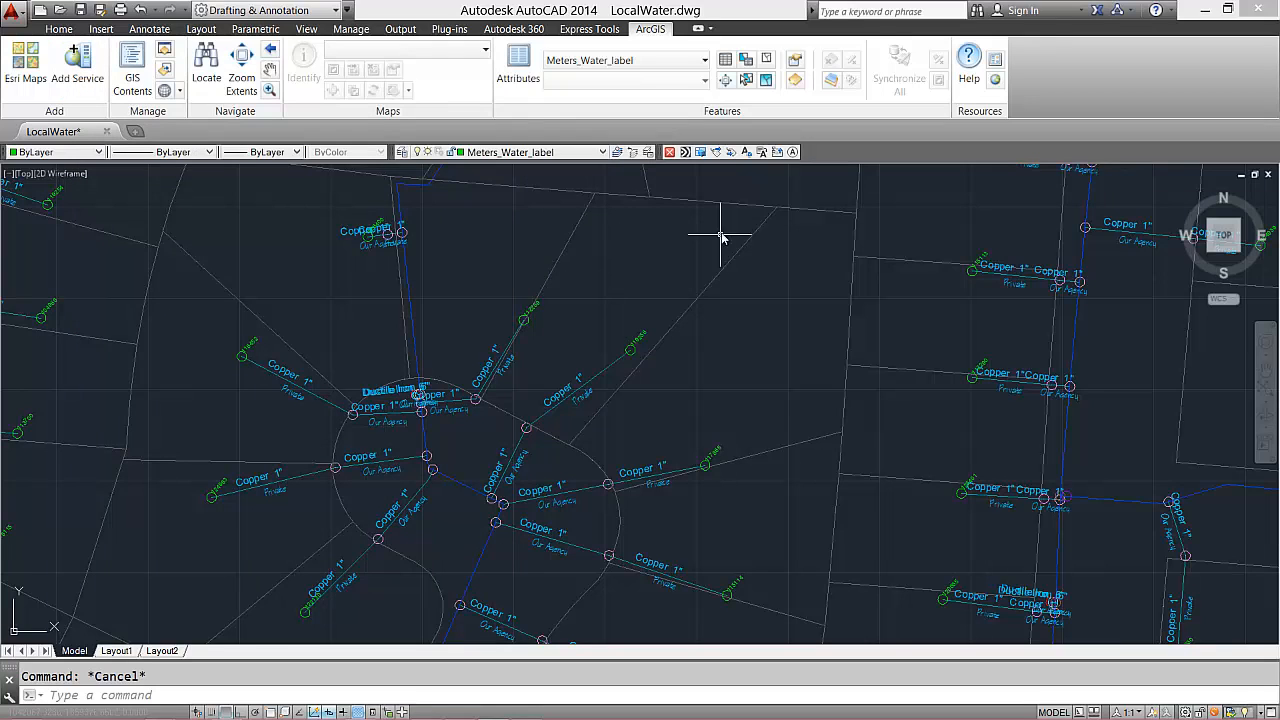
# Add MAINTBY labels to Meters_Water with bottom-right placement, text size 3, rotation angle -45 and the Standard text style
pyautogui.click(760, 152)
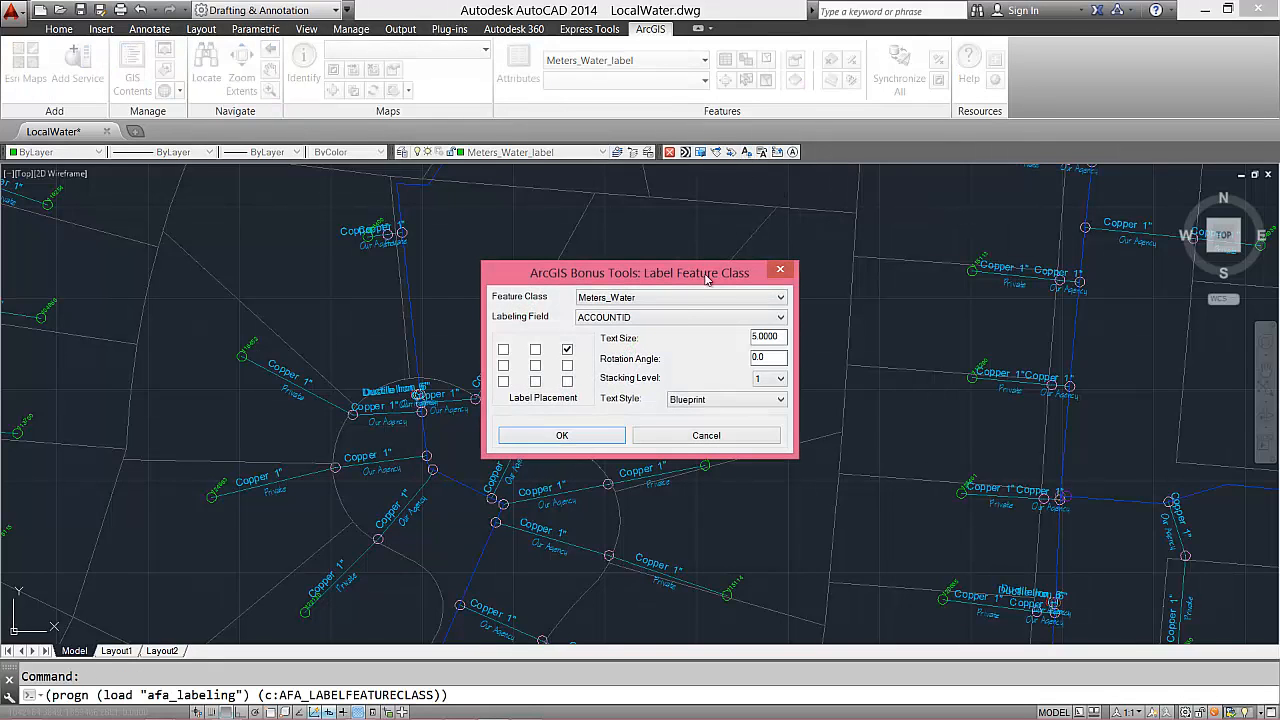
pyautogui.click(680, 317)
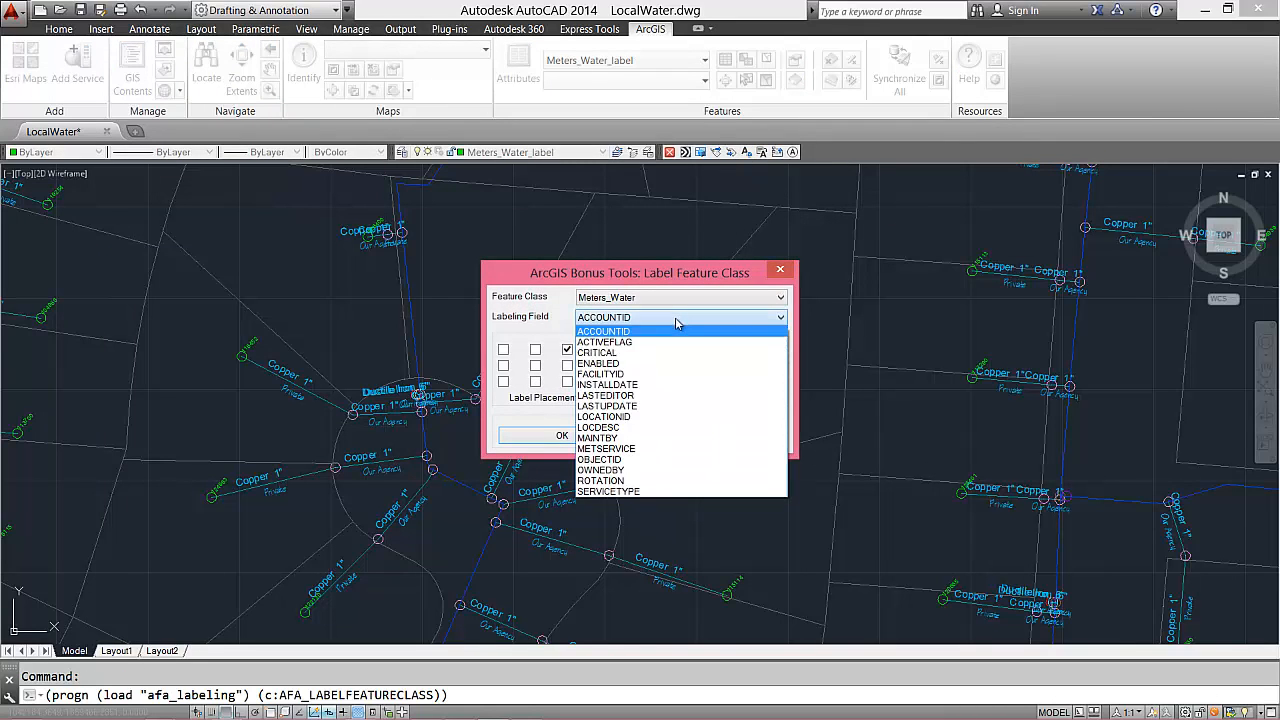
pyautogui.click(609, 440)
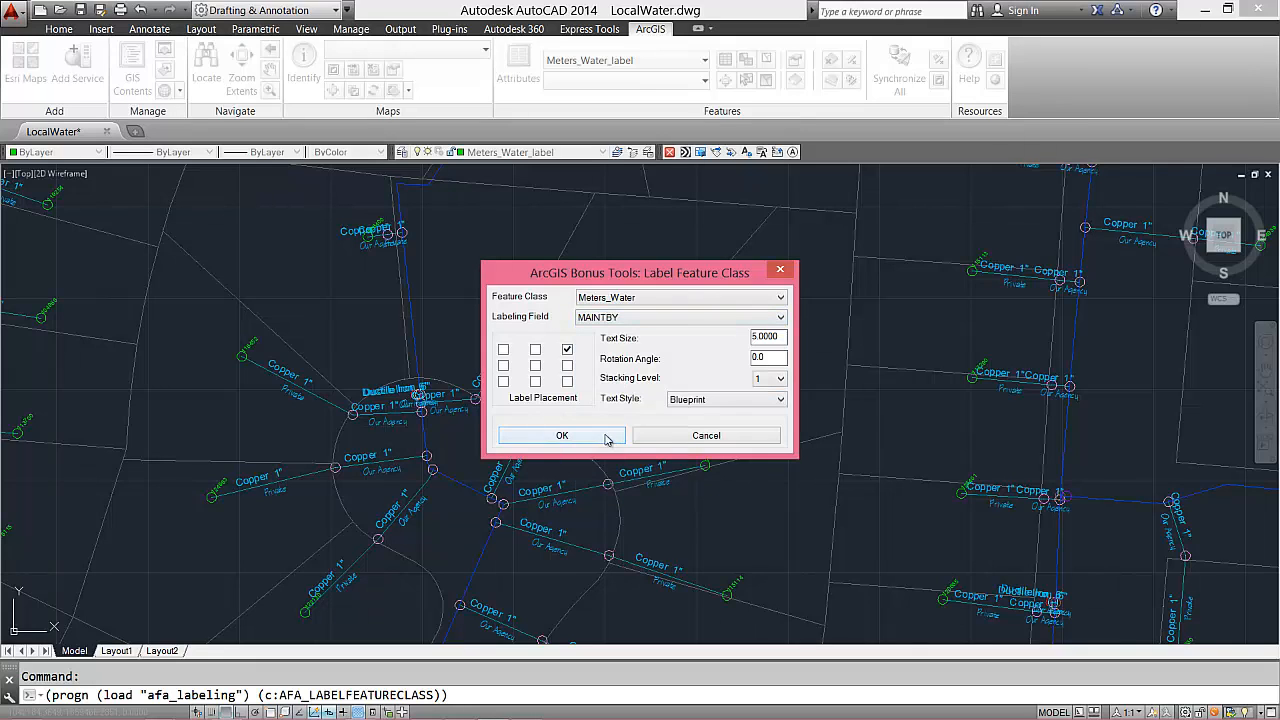
pyautogui.click(567, 382)
pyautogui.moveTo(739, 363); pyautogui.dragTo(726, 365)
pyautogui.moveTo(788, 335); pyautogui.dragTo(742, 341)
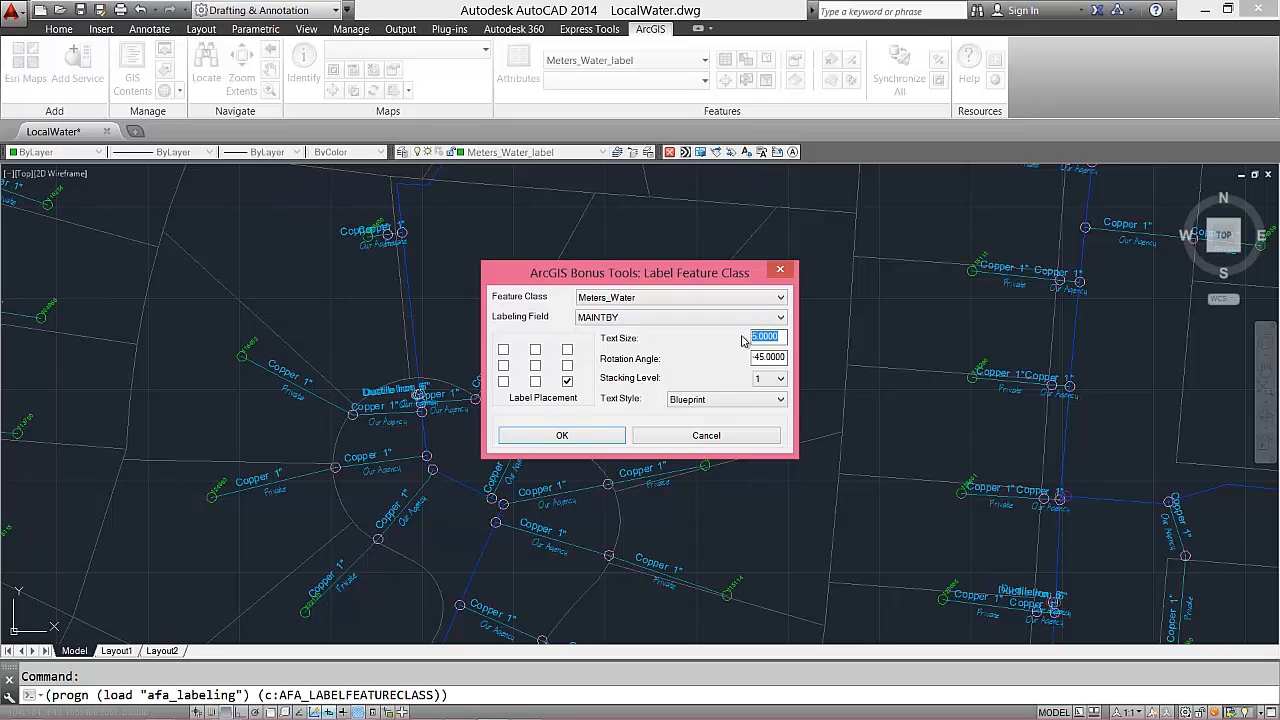
pyautogui.write('3')
pyautogui.click(714, 400)
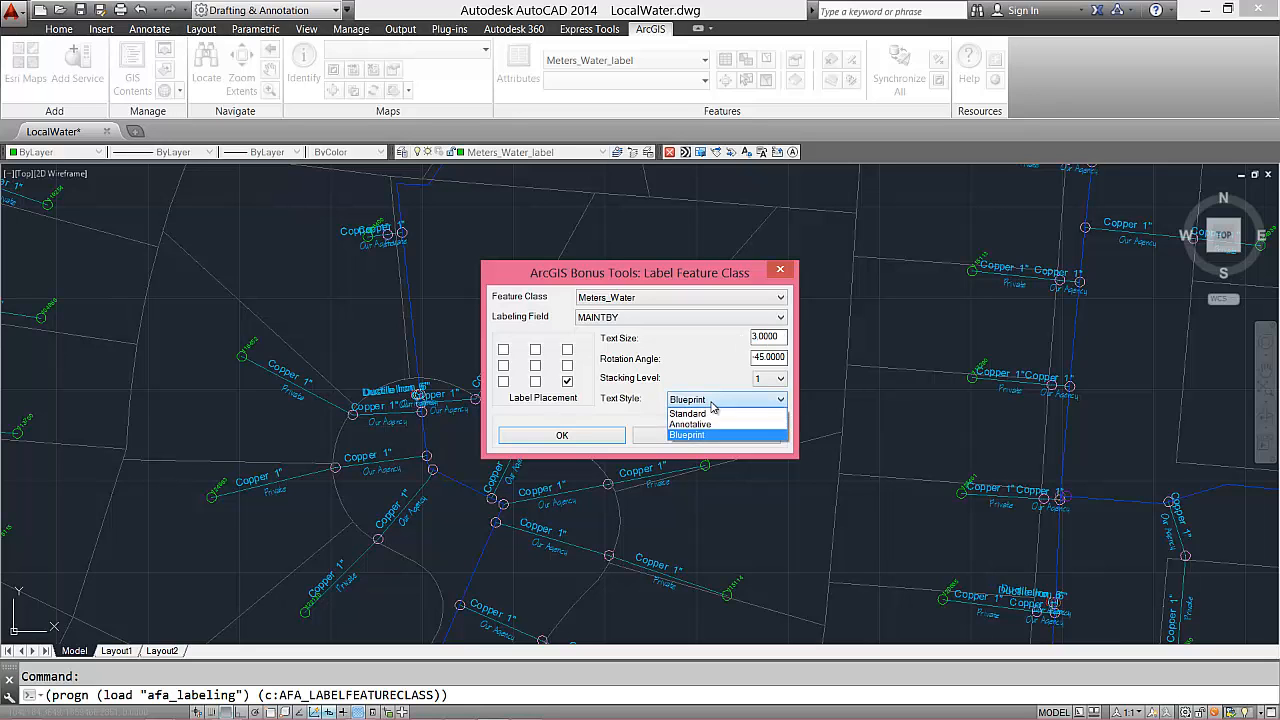
pyautogui.click(704, 414)
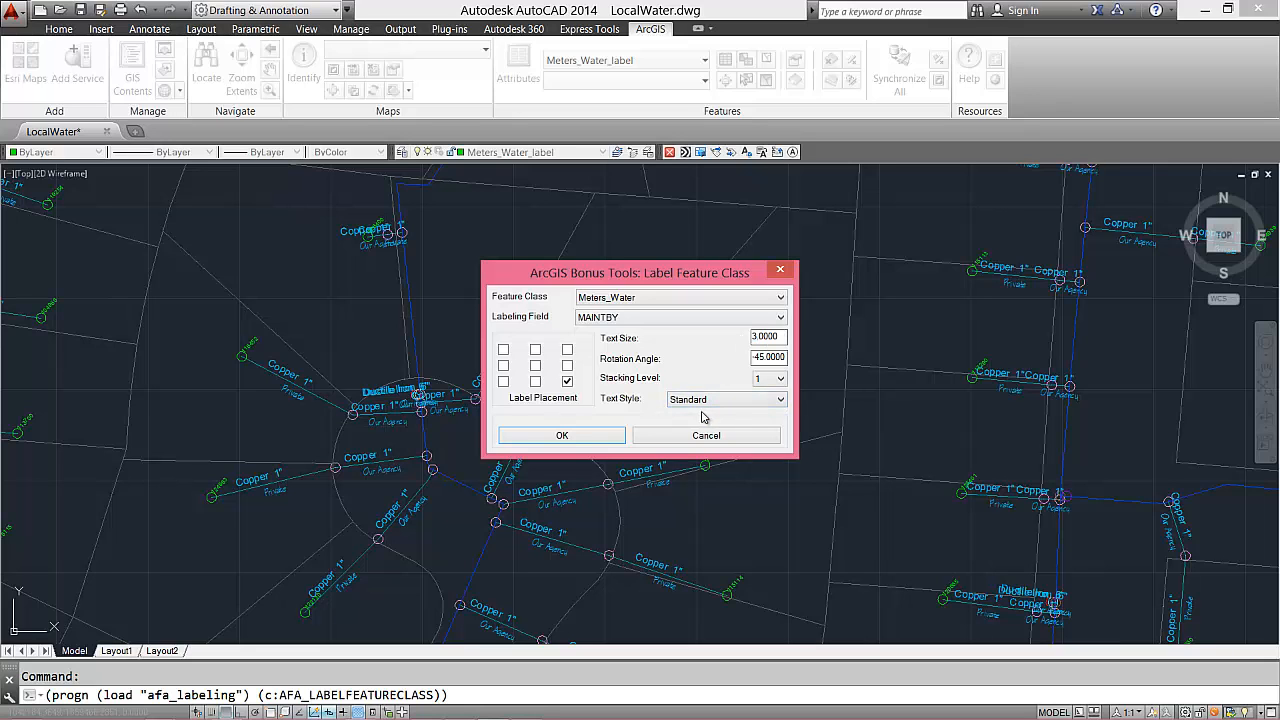
pyautogui.click(597, 438)
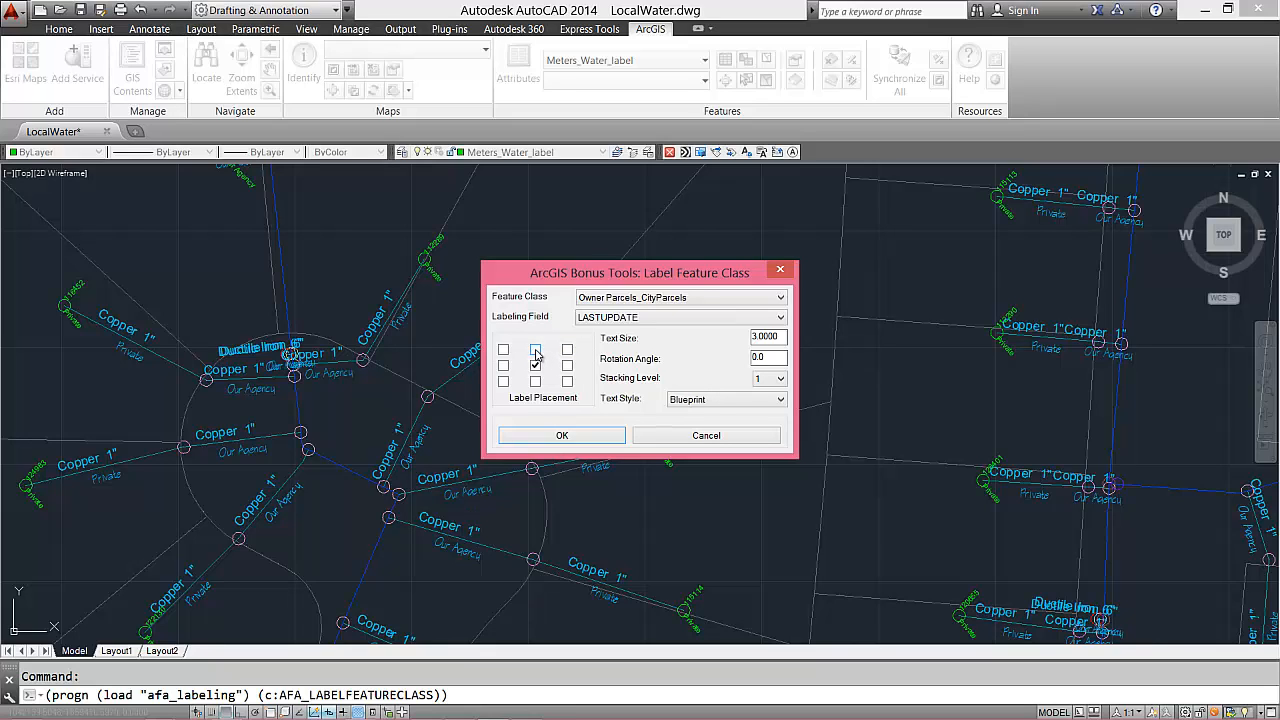
# Label Owner Parcels_CityParcels with OWNPARCELID, using top-centre placement, text size 7 and the Standard text style
pyautogui.click(659, 318)
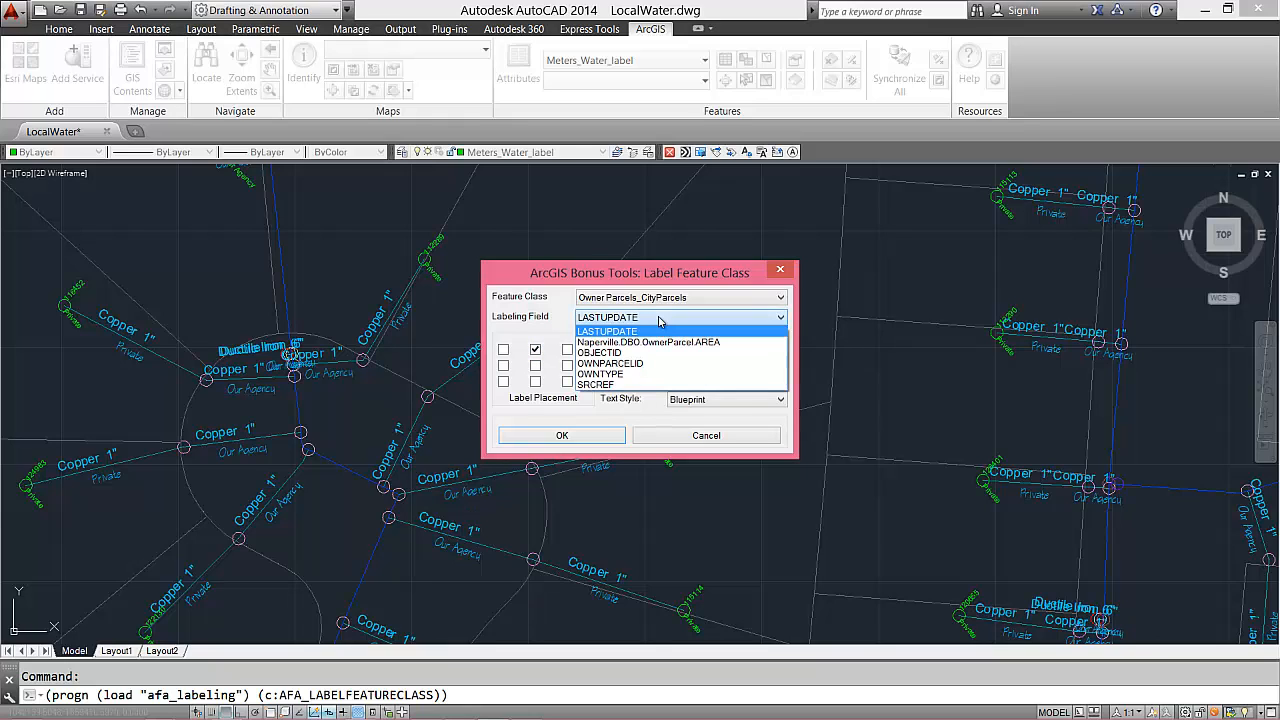
pyautogui.click(634, 364)
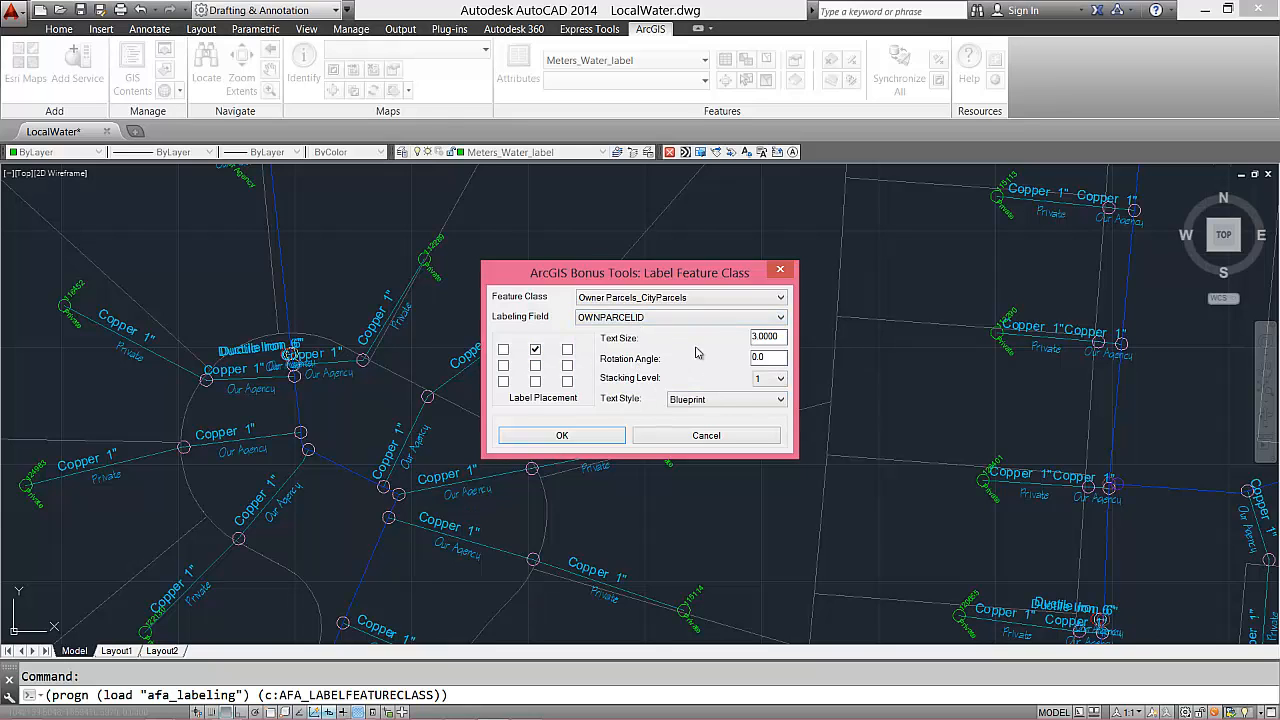
pyautogui.moveTo(785, 337); pyautogui.dragTo(743, 347)
pyautogui.write('7')
pyautogui.click(702, 401)
pyautogui.click(701, 414)
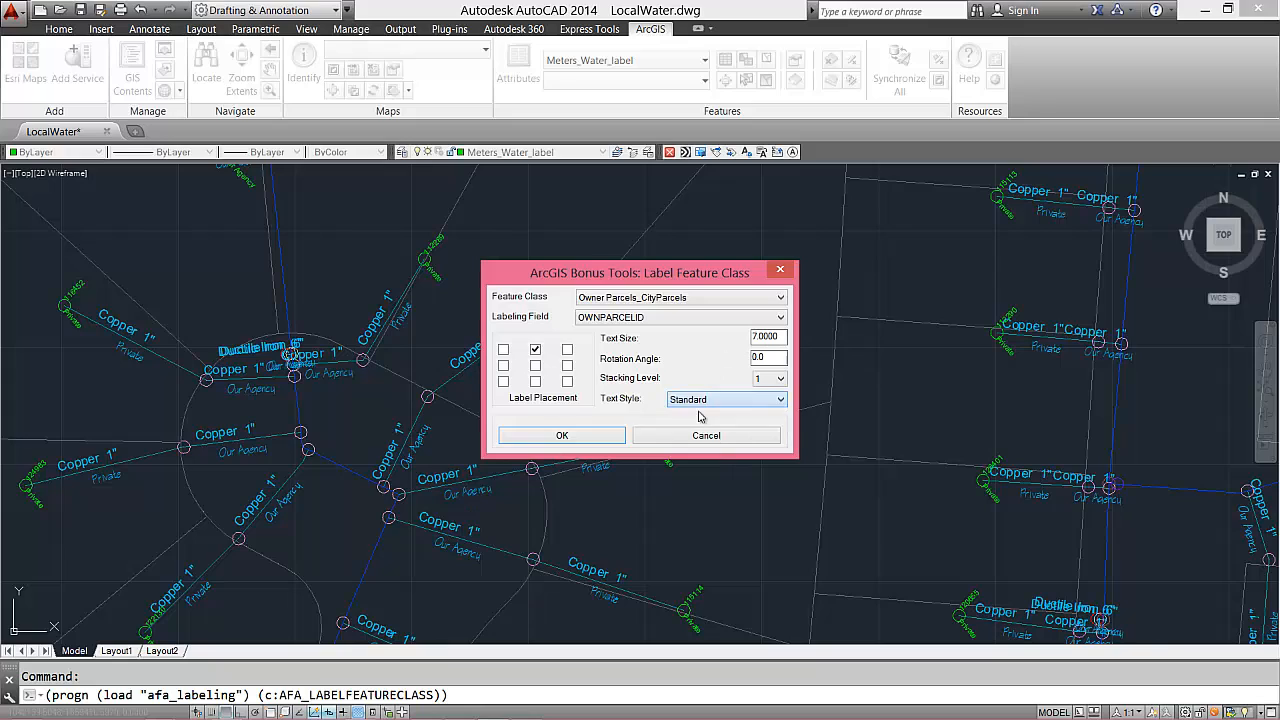
pyautogui.click(582, 437)
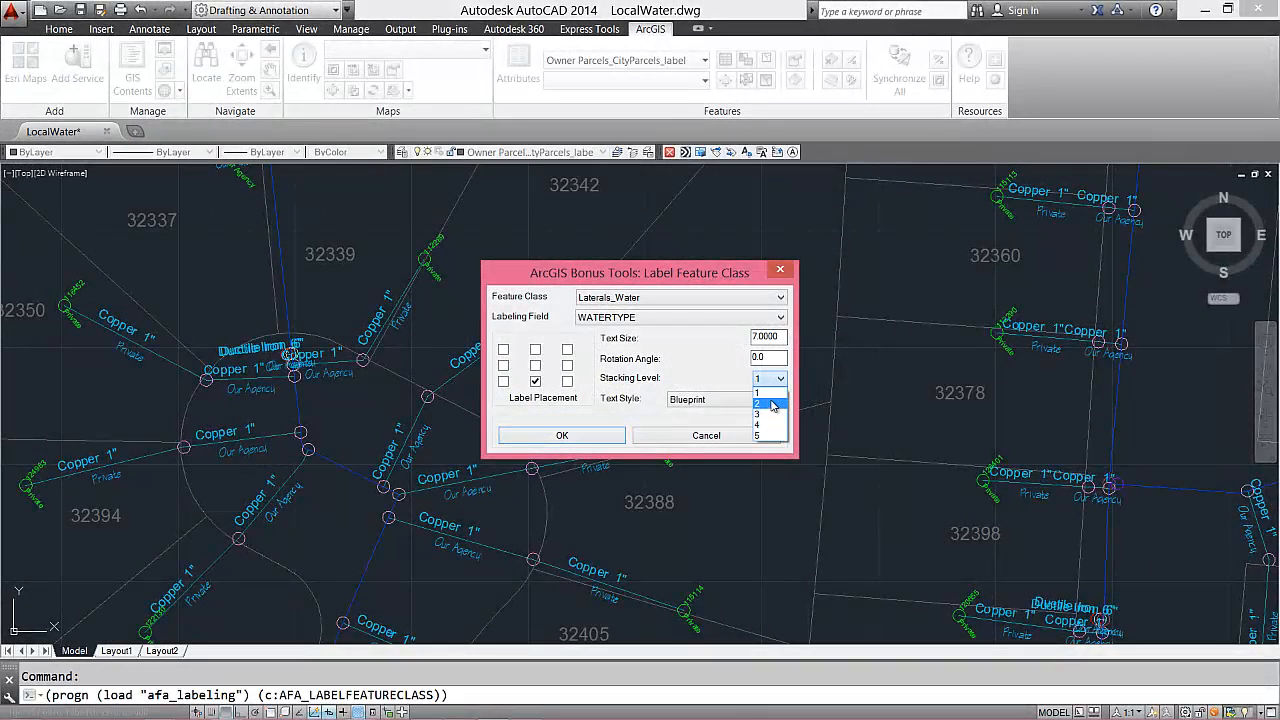
# Add WATERTYPE labels to Laterals_Water with bottom-centre placement, stacking level 2, text size 5 and the Standard text style
pyautogui.click(773, 405)
pyautogui.click(716, 400)
pyautogui.click(712, 417)
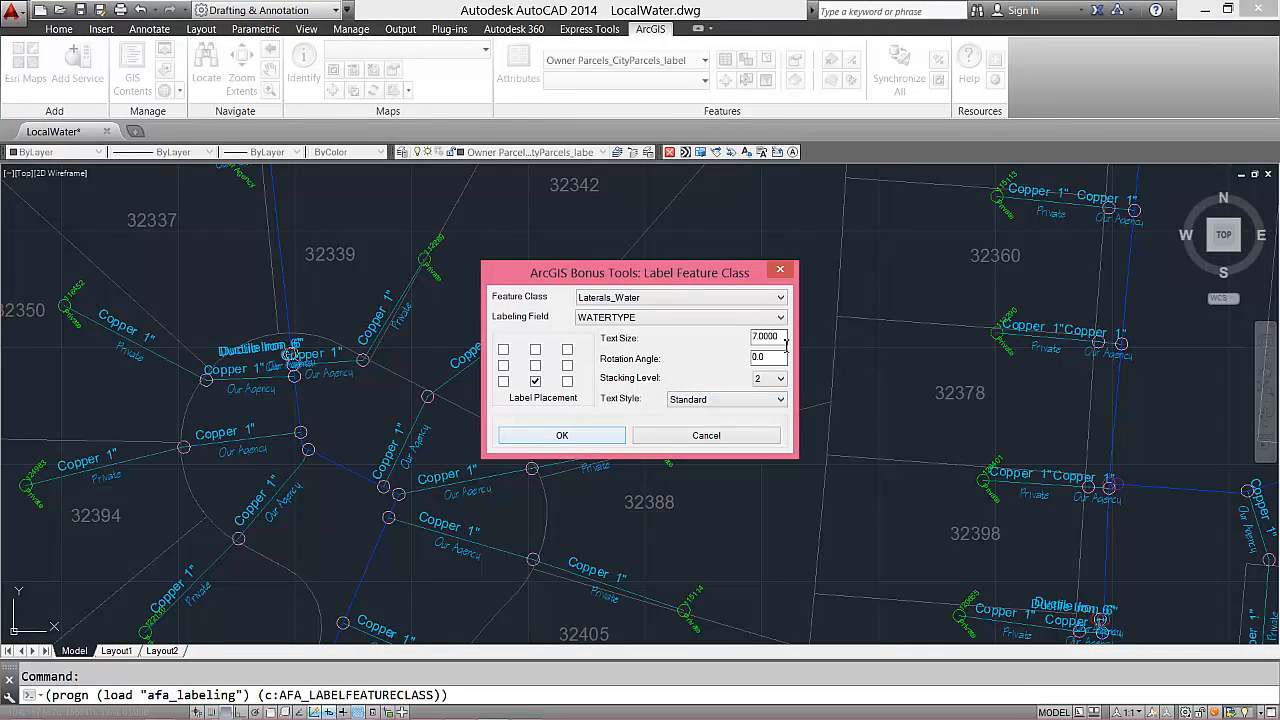
pyautogui.moveTo(786, 337); pyautogui.dragTo(718, 349)
pyautogui.write('5')
pyautogui.click(572, 436)
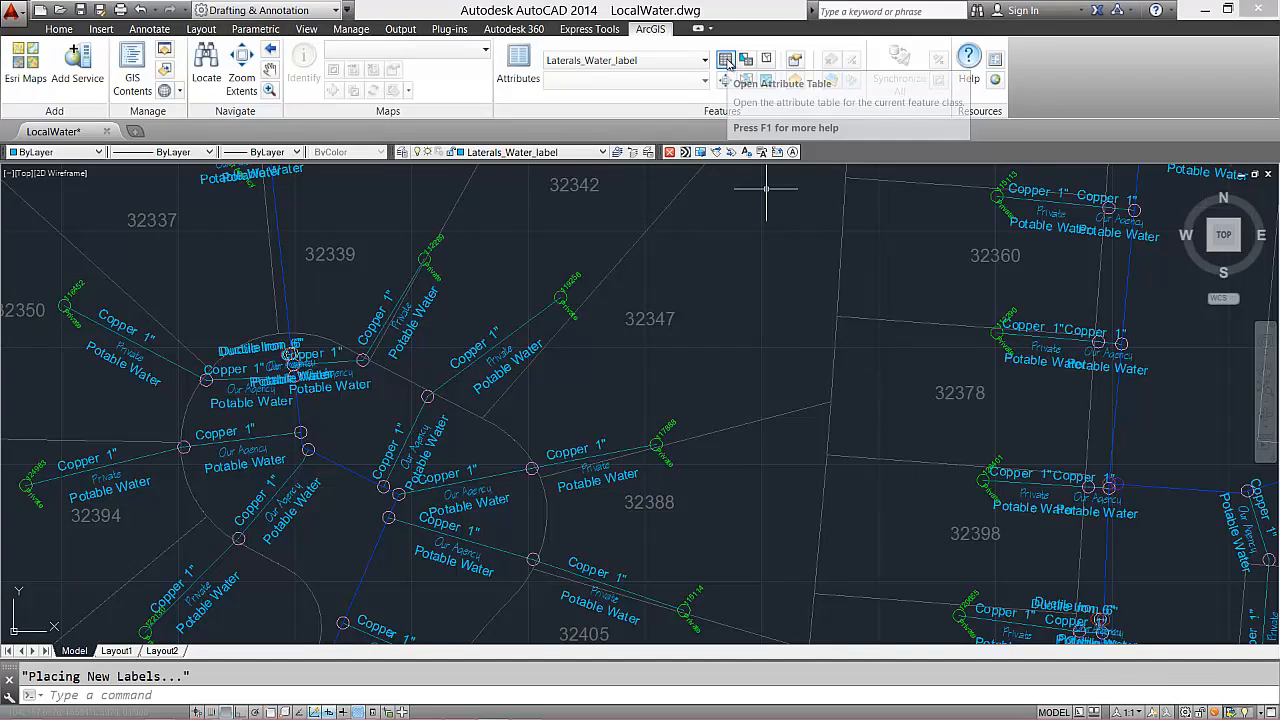
# Select the Laterals_Water_label features whose LABELFIELD equals 'WATERTYPE' using a new selection by attributes, then clear the selection
pyautogui.click(746, 60)
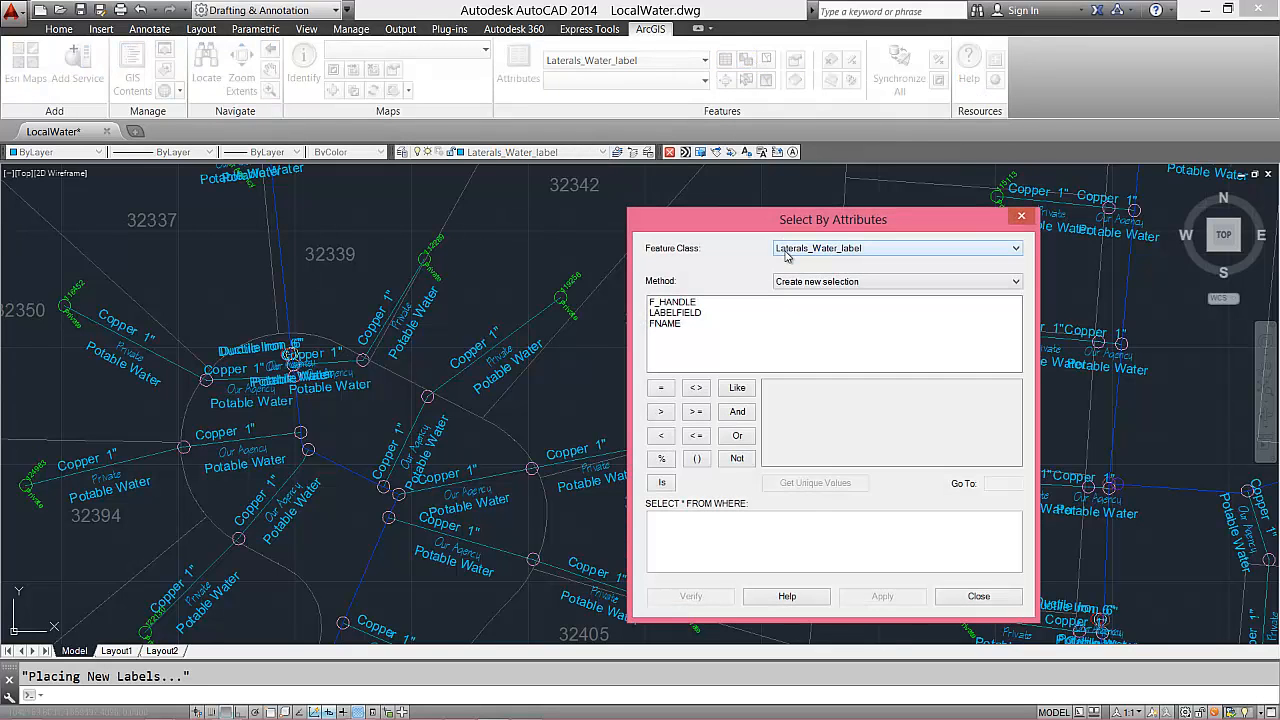
pyautogui.doubleClick(686, 313)
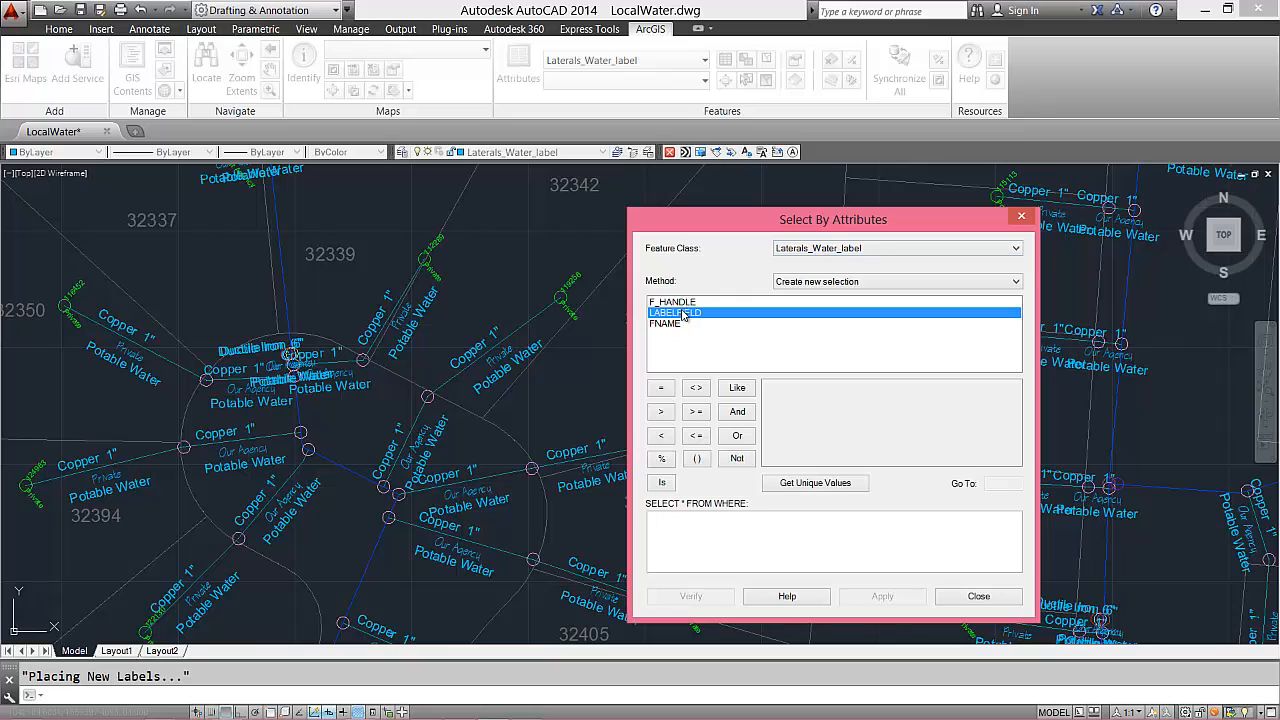
pyautogui.click(656, 392)
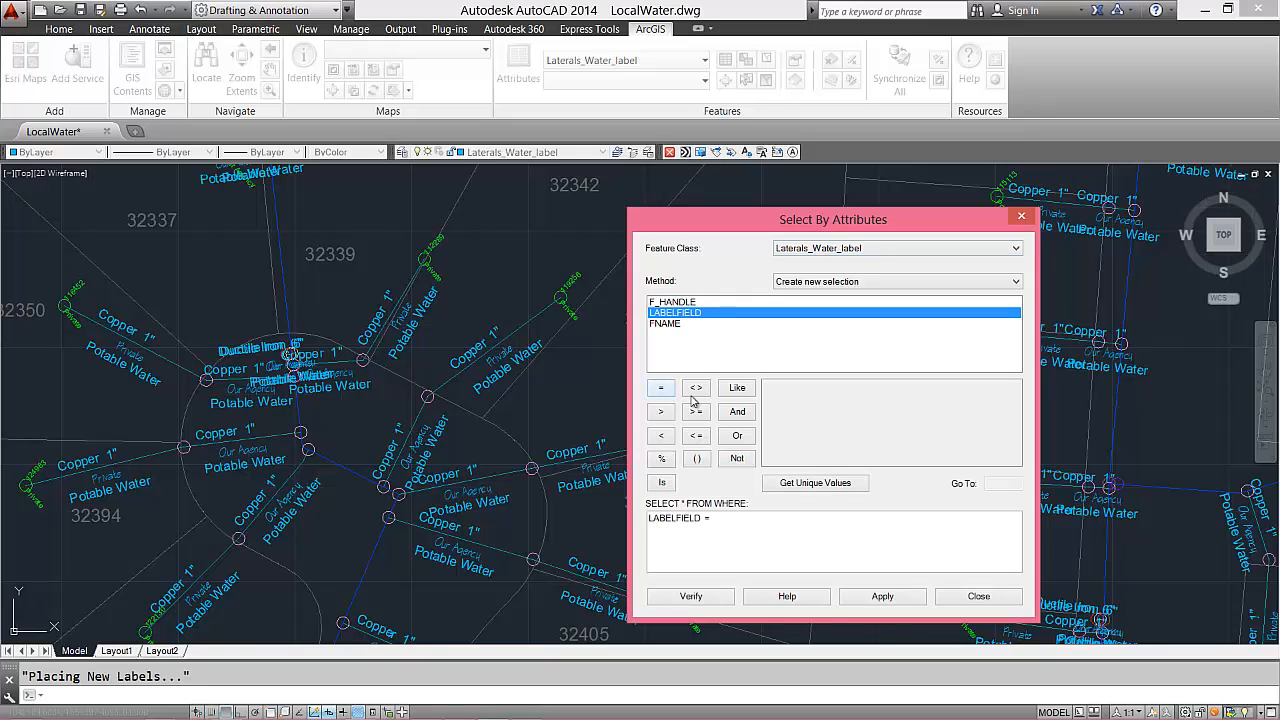
pyautogui.click(810, 488)
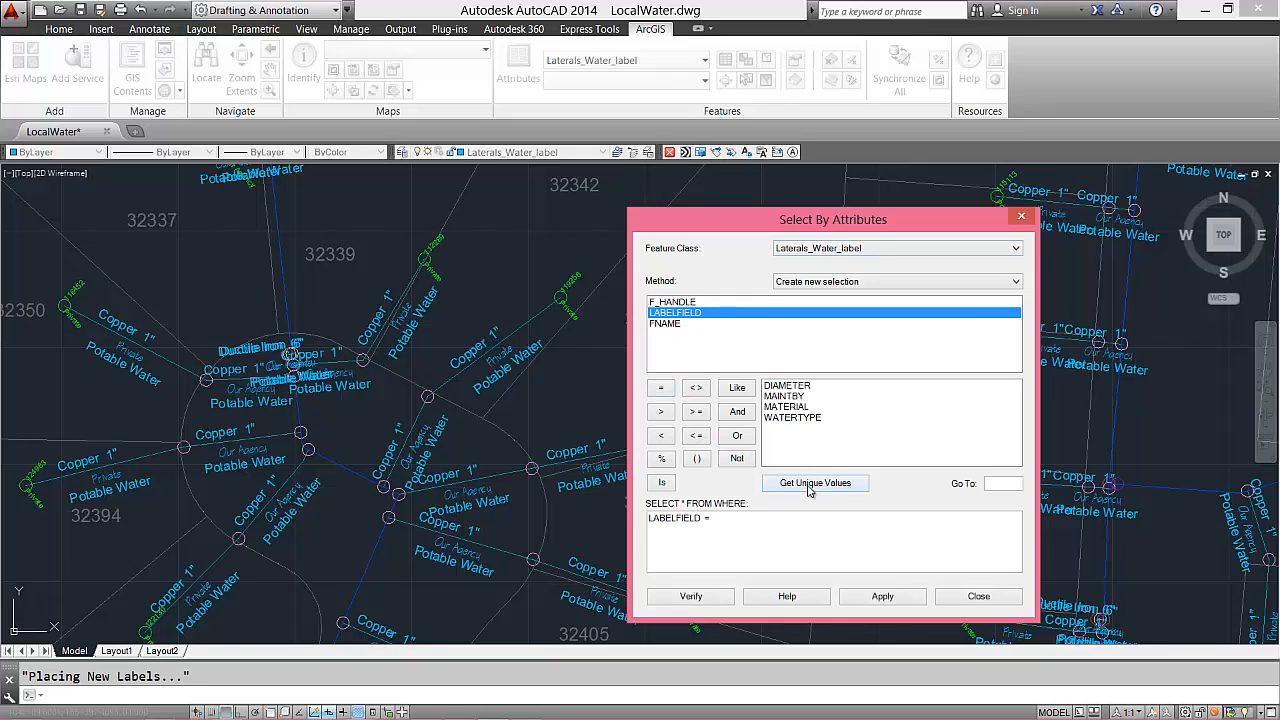
pyautogui.doubleClick(793, 418)
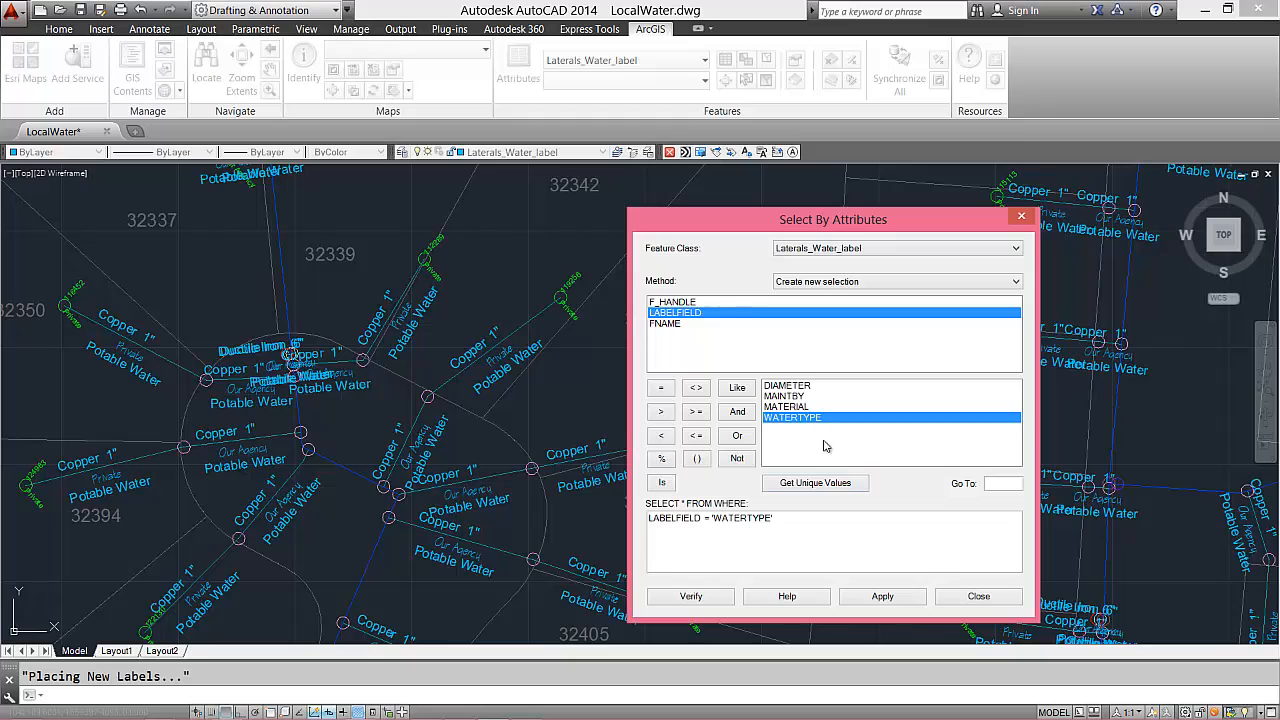
pyautogui.click(860, 597)
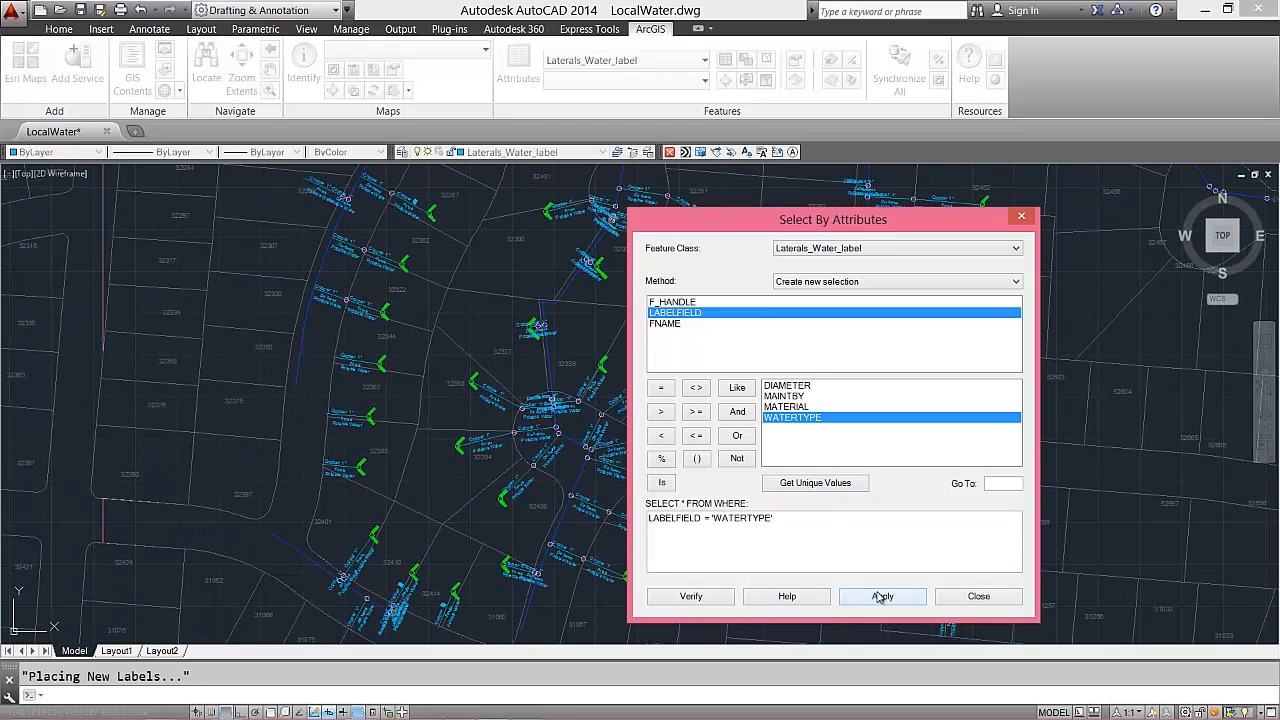
pyautogui.click(977, 596)
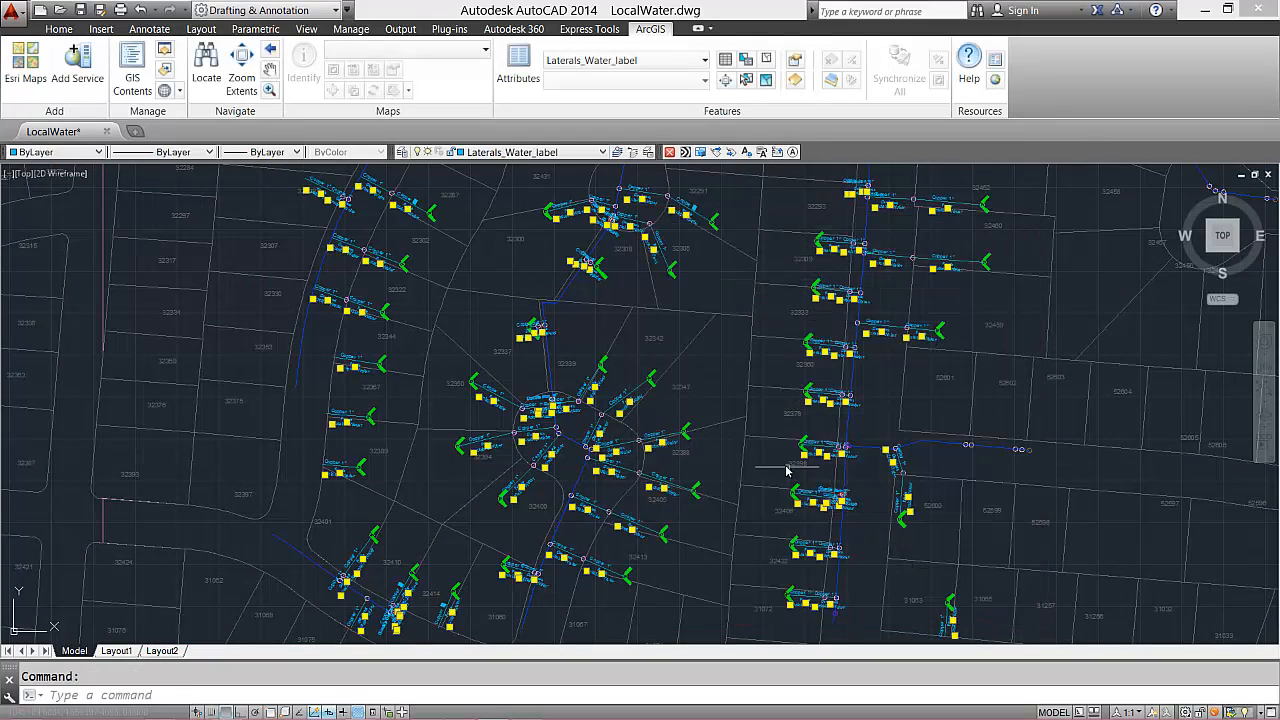
pyautogui.press('Escape')
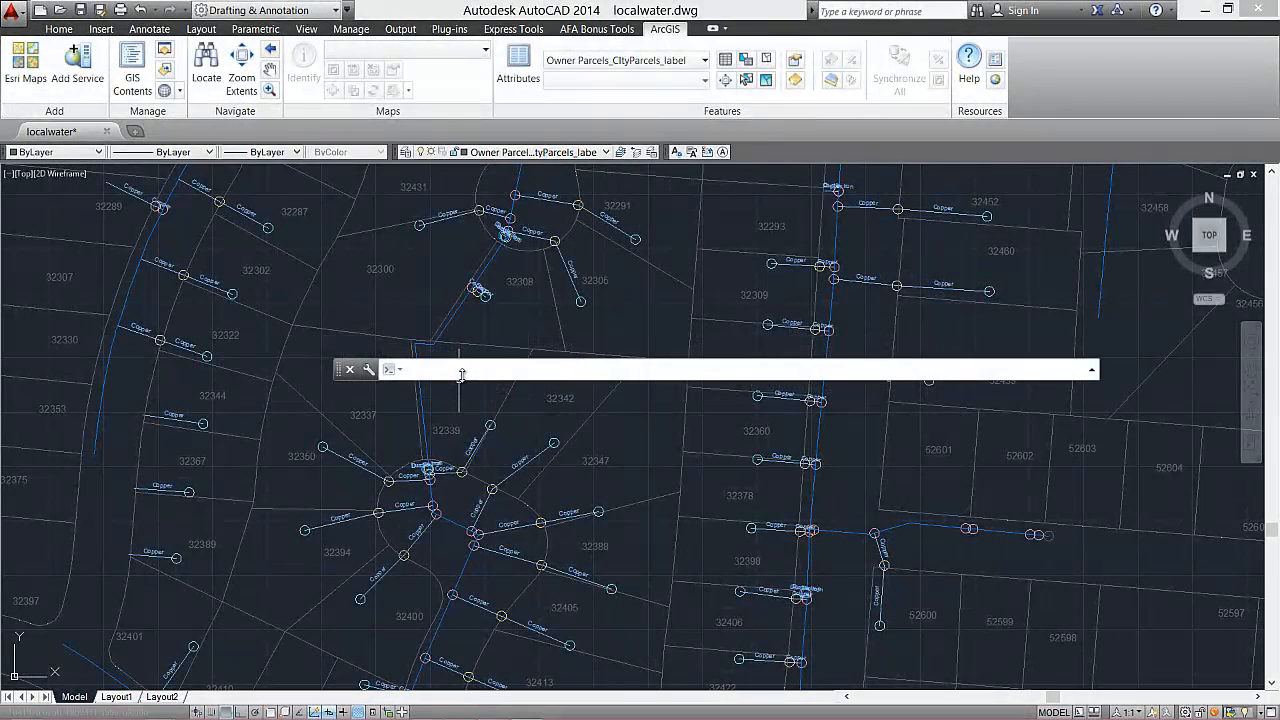
# Load the afa_labeling routine and run AFA_LABELFEATURECLASS to label Fittings_Water with the FACILITYID field
pyautogui.write('oad "afa_labeling")')
pyautogui.press('Return')
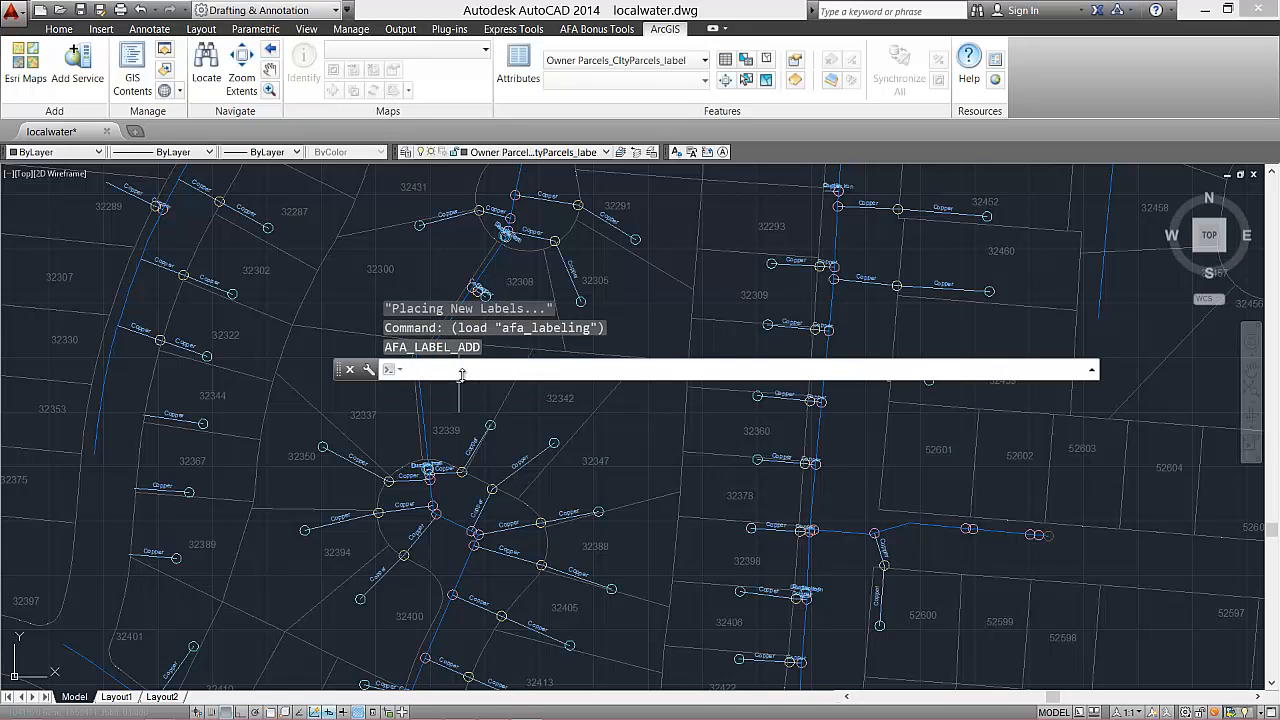
pyautogui.write('afa_')
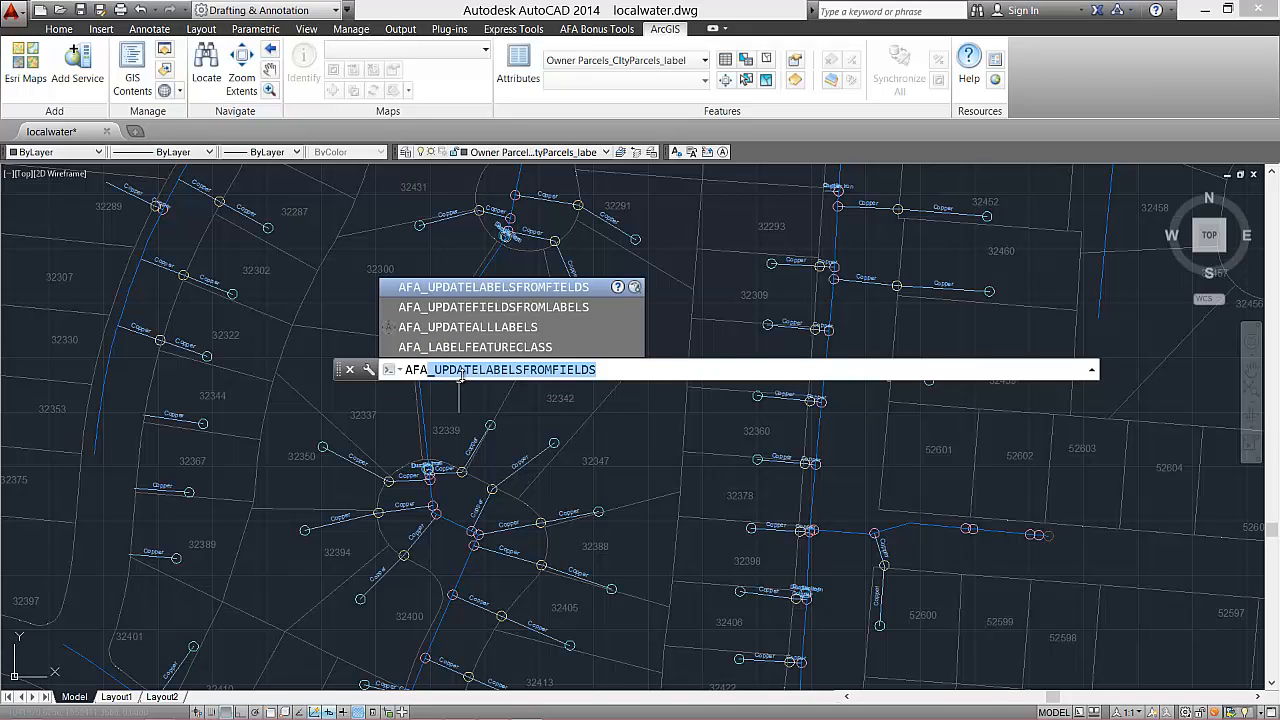
pyautogui.click(490, 347)
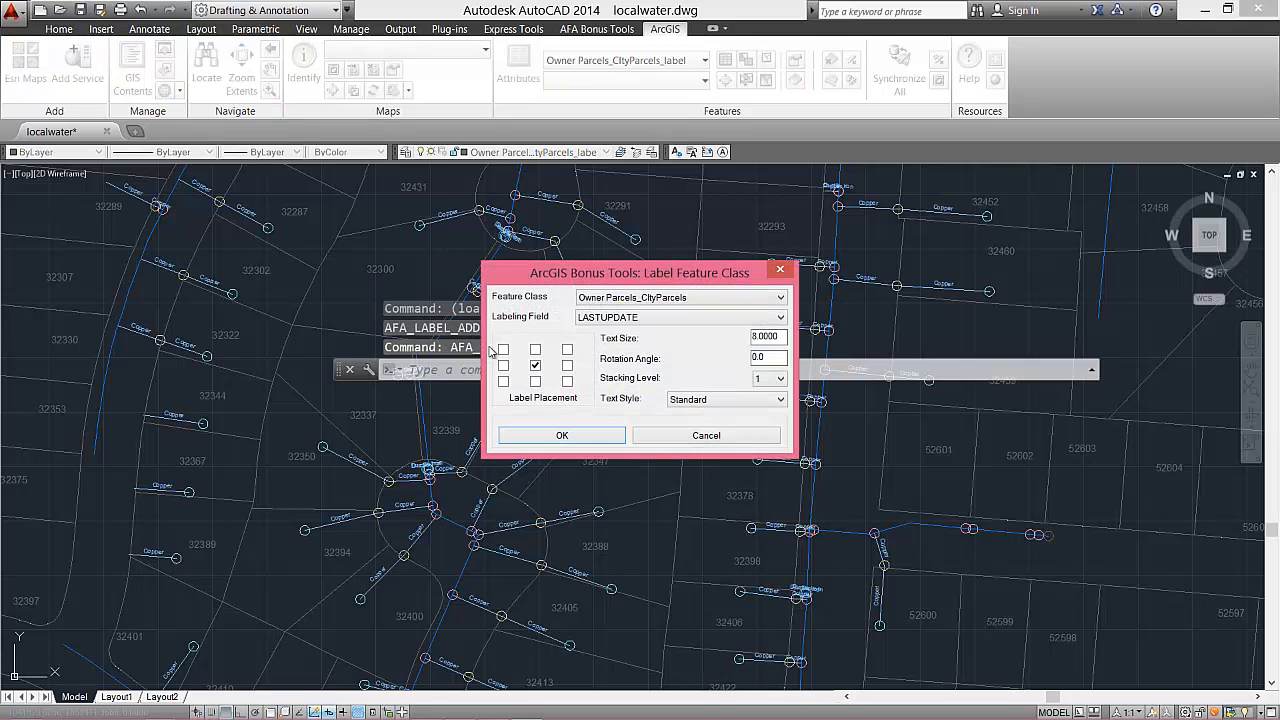
pyautogui.click(634, 298)
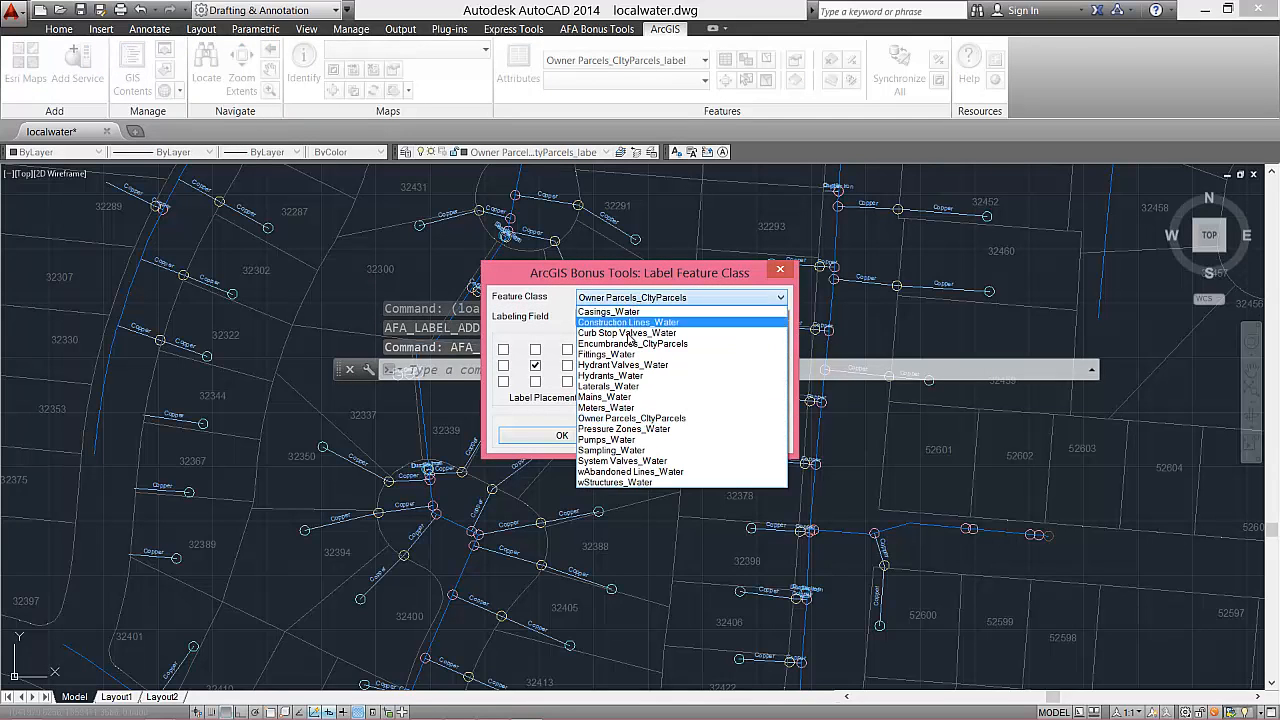
pyautogui.click(630, 354)
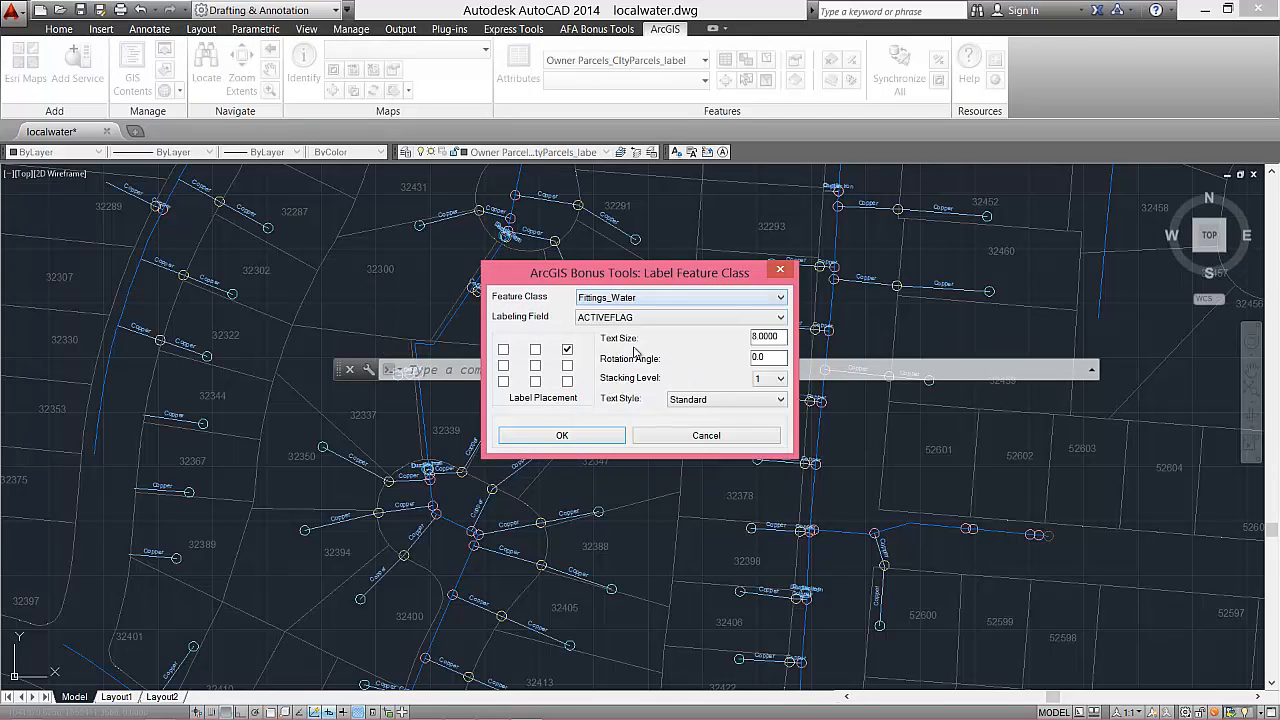
pyautogui.click(781, 318)
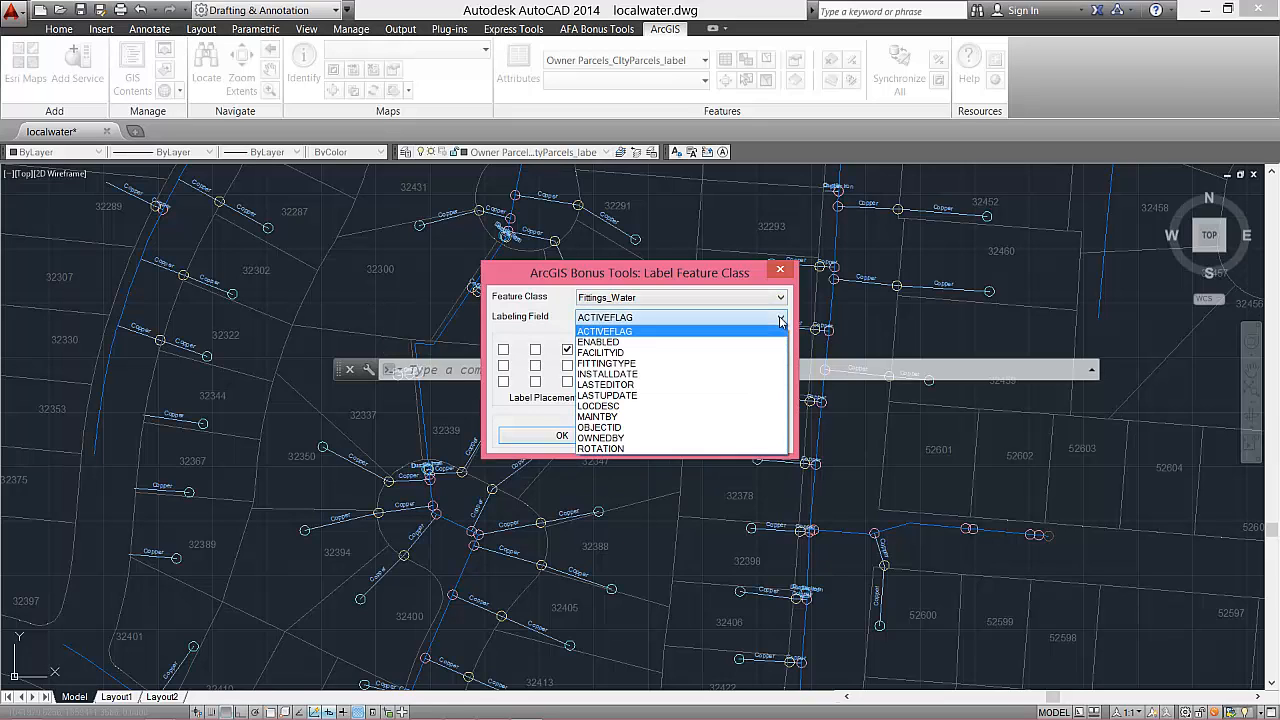
pyautogui.click(644, 353)
pyautogui.click(592, 435)
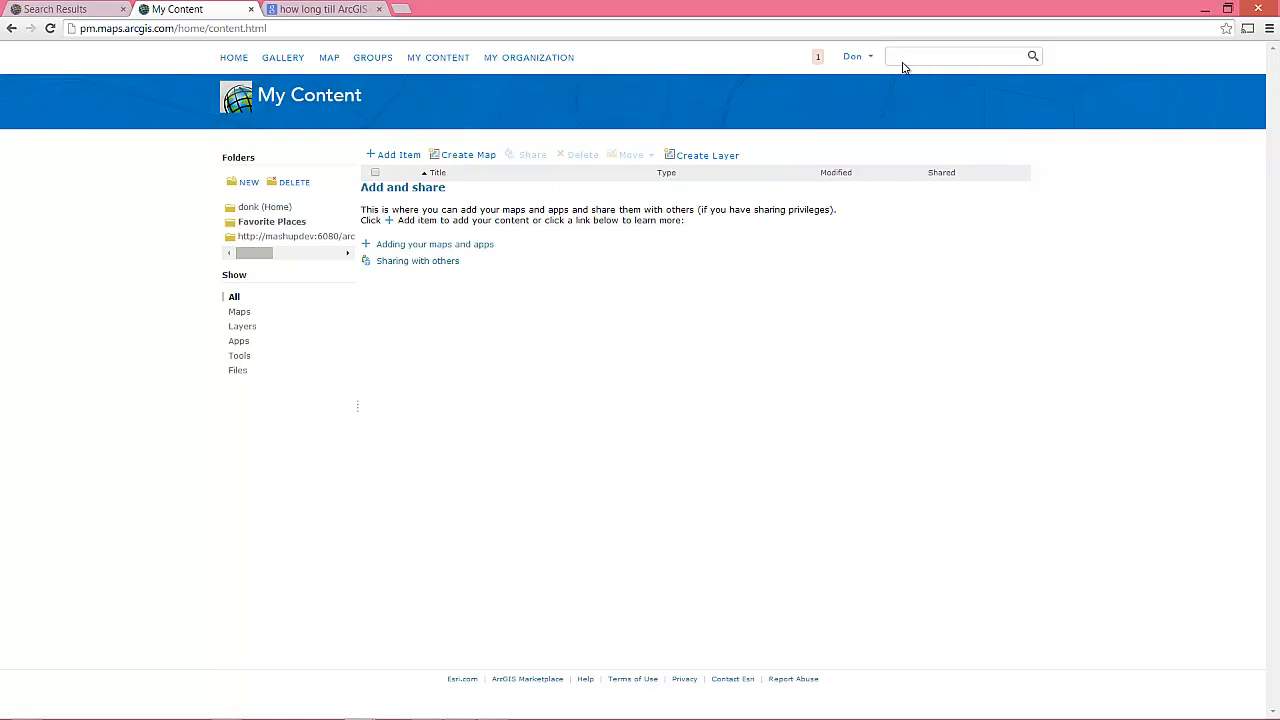
# In the web browser, search all ArcGIS Online content for "ArcGIS for AutoCAD" with ArcGIS Desktop content included
pyautogui.click(904, 60)
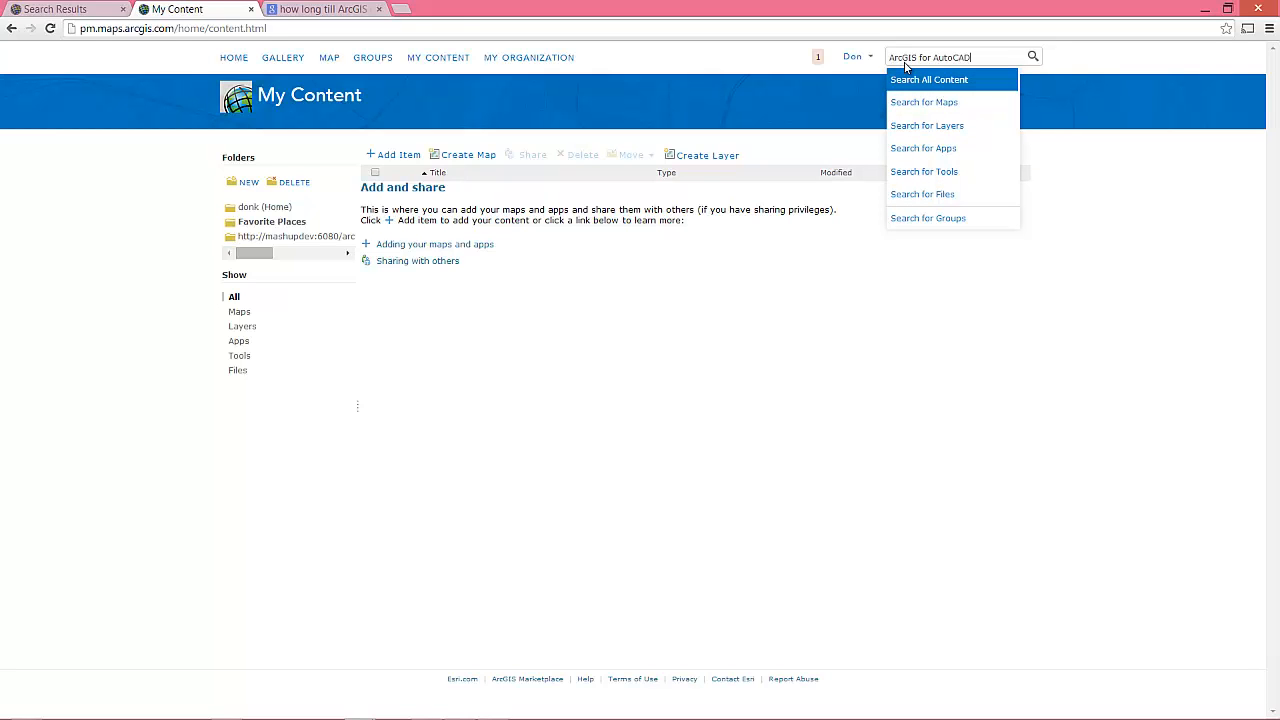
pyautogui.press('Return')
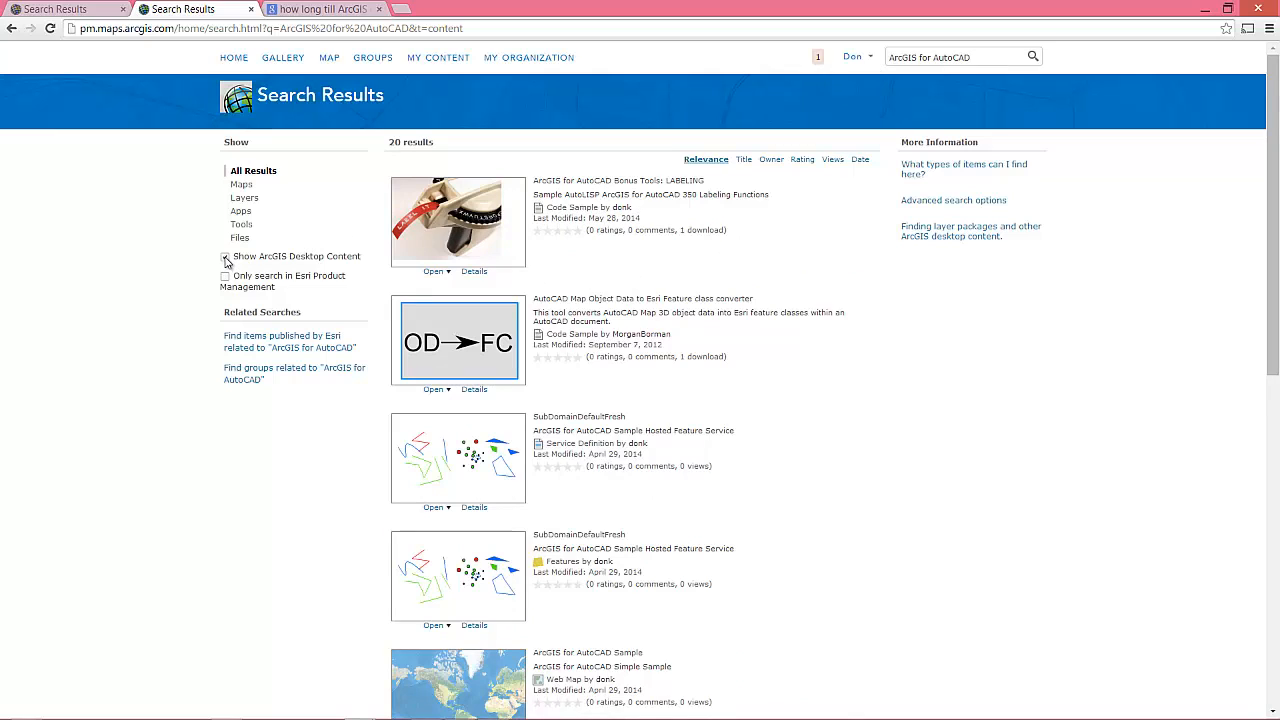
pyautogui.click(226, 259)
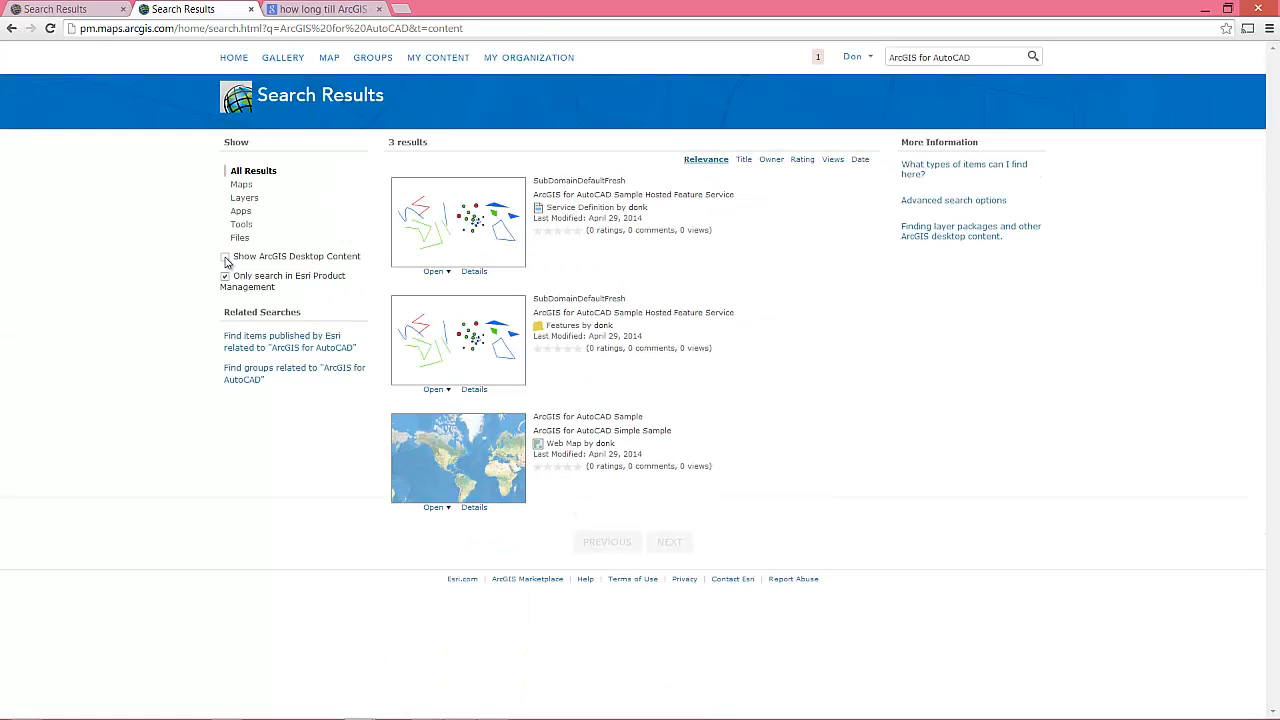
pyautogui.click(226, 257)
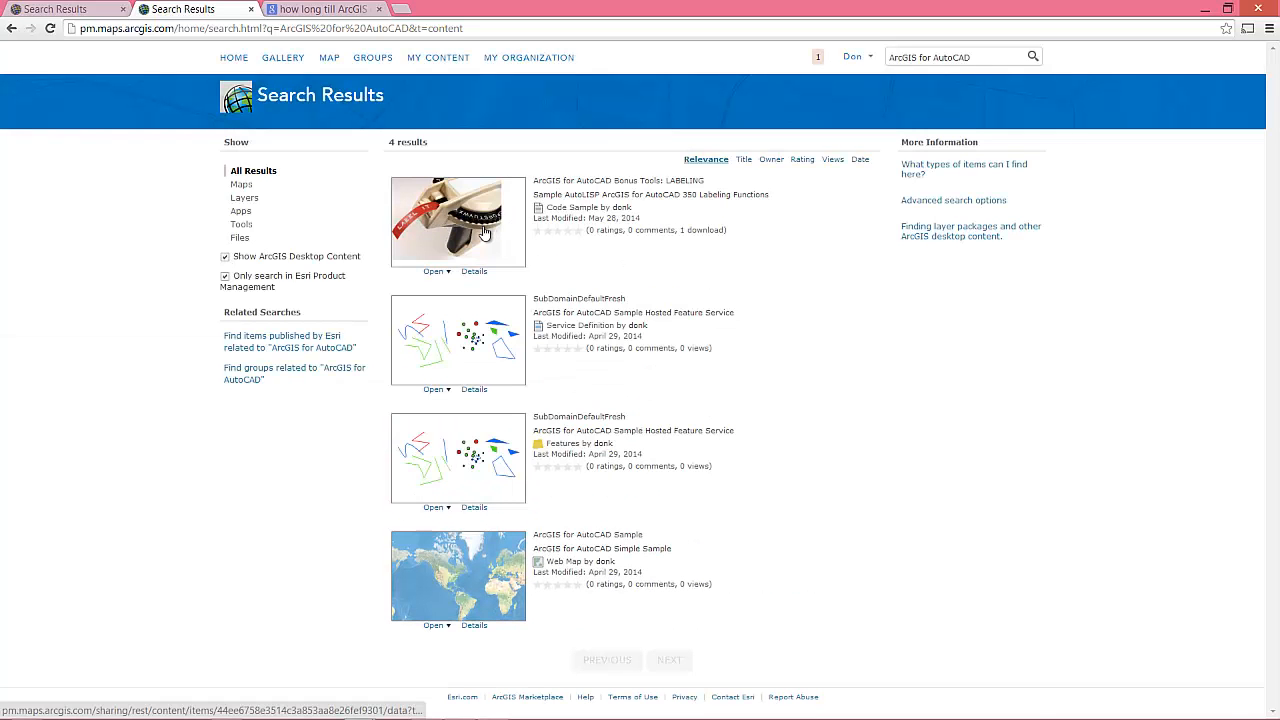
# Open the details of the "ArcGIS for AutoCAD Bonus Tools: LABELING" item and download its zipped file
pyautogui.click(452, 258)
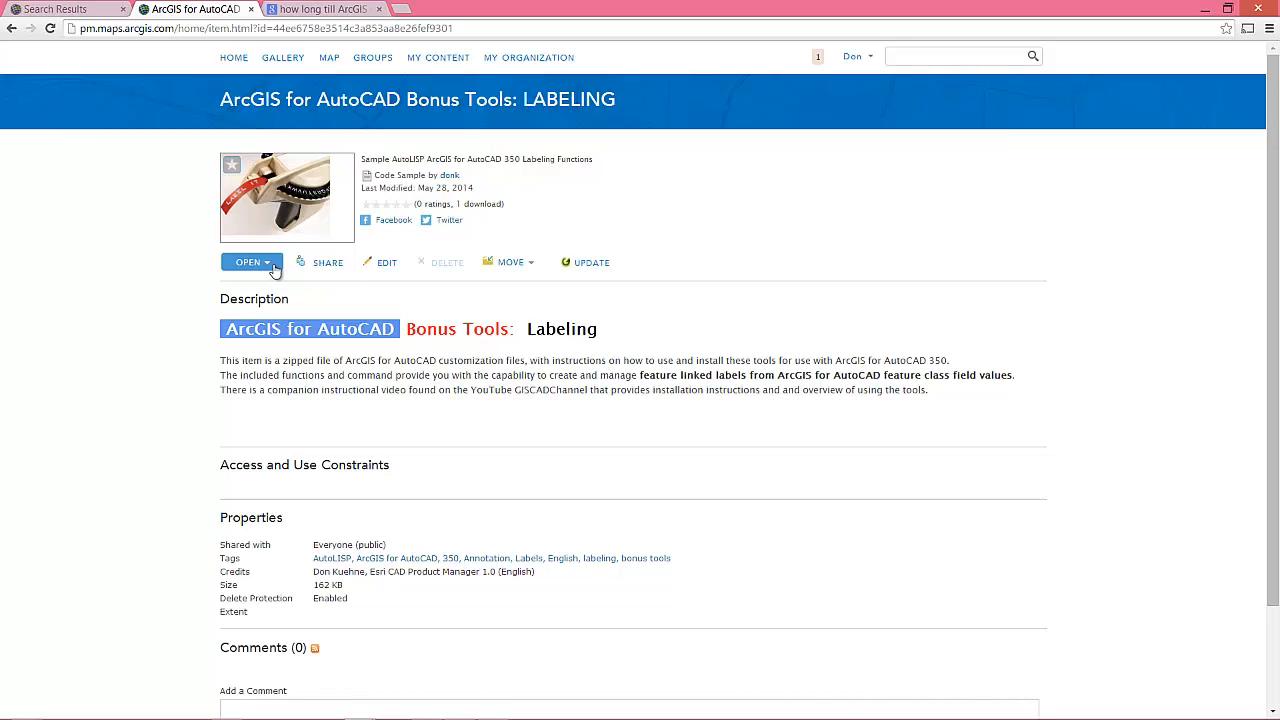
pyautogui.click(252, 263)
pyautogui.click(256, 280)
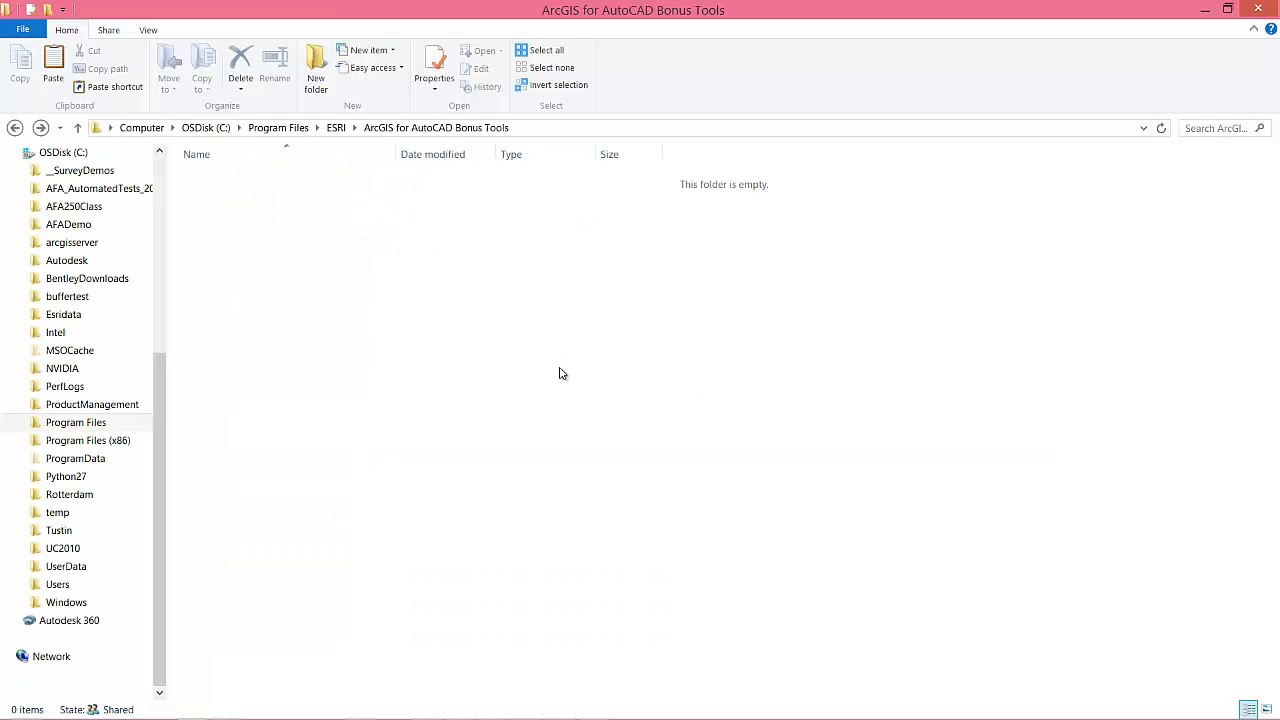
# In File Explorer, paste afa_labeling.zip into the ESRI\ArcGIS for AutoCAD Bonus Tools folder and extract it there, granting administrator permission for all items
pyautogui.rightClick(560, 373)
pyautogui.click(606, 466)
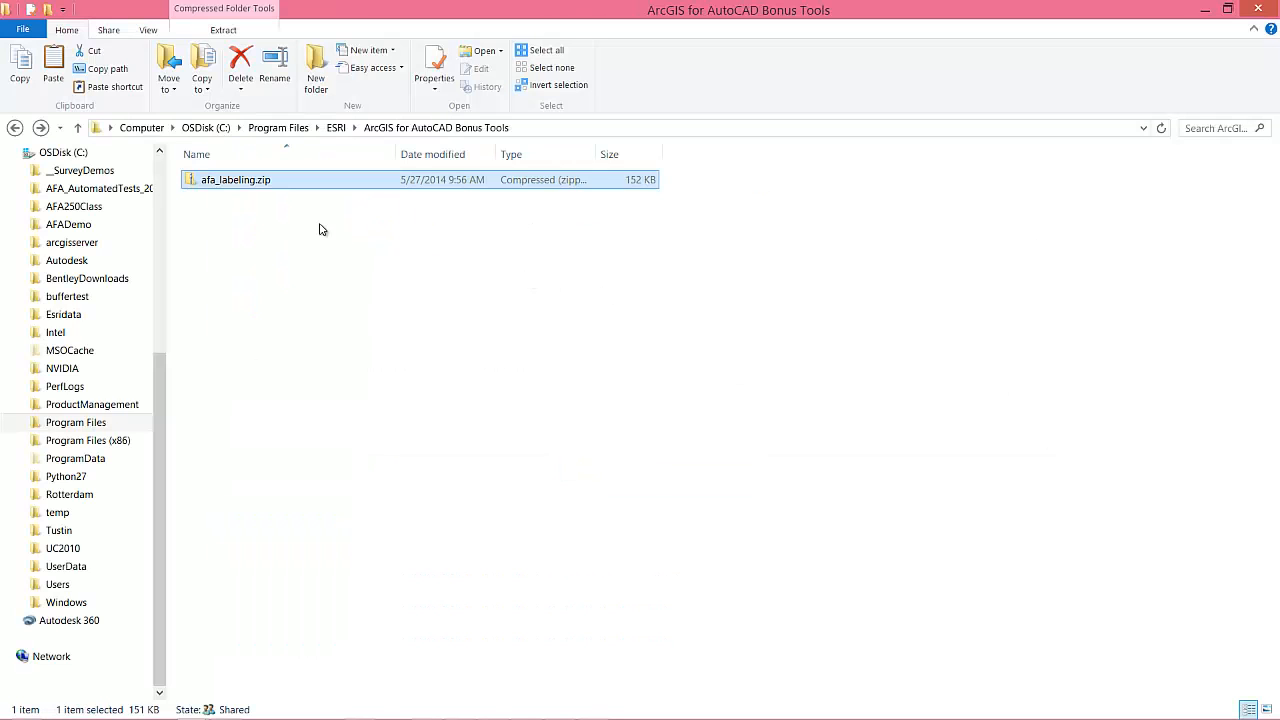
pyautogui.rightClick(245, 185)
pyautogui.click(255, 245)
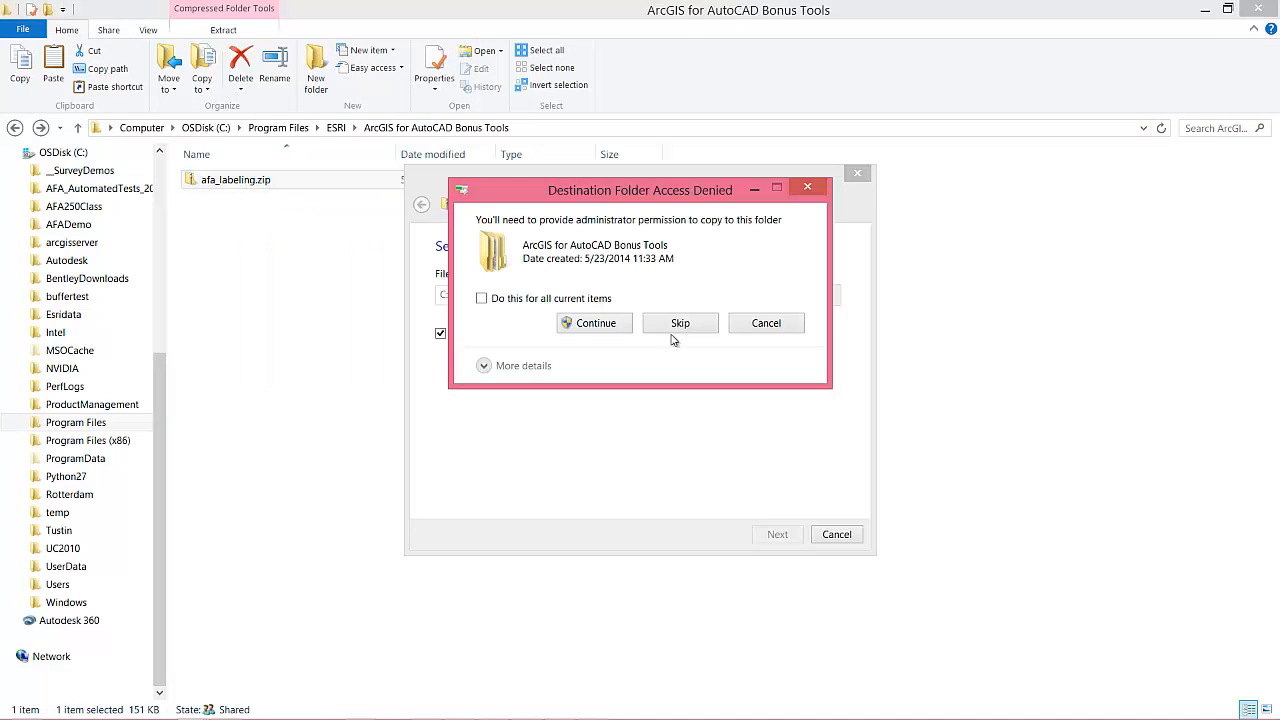
pyautogui.click(491, 300)
pyautogui.click(591, 323)
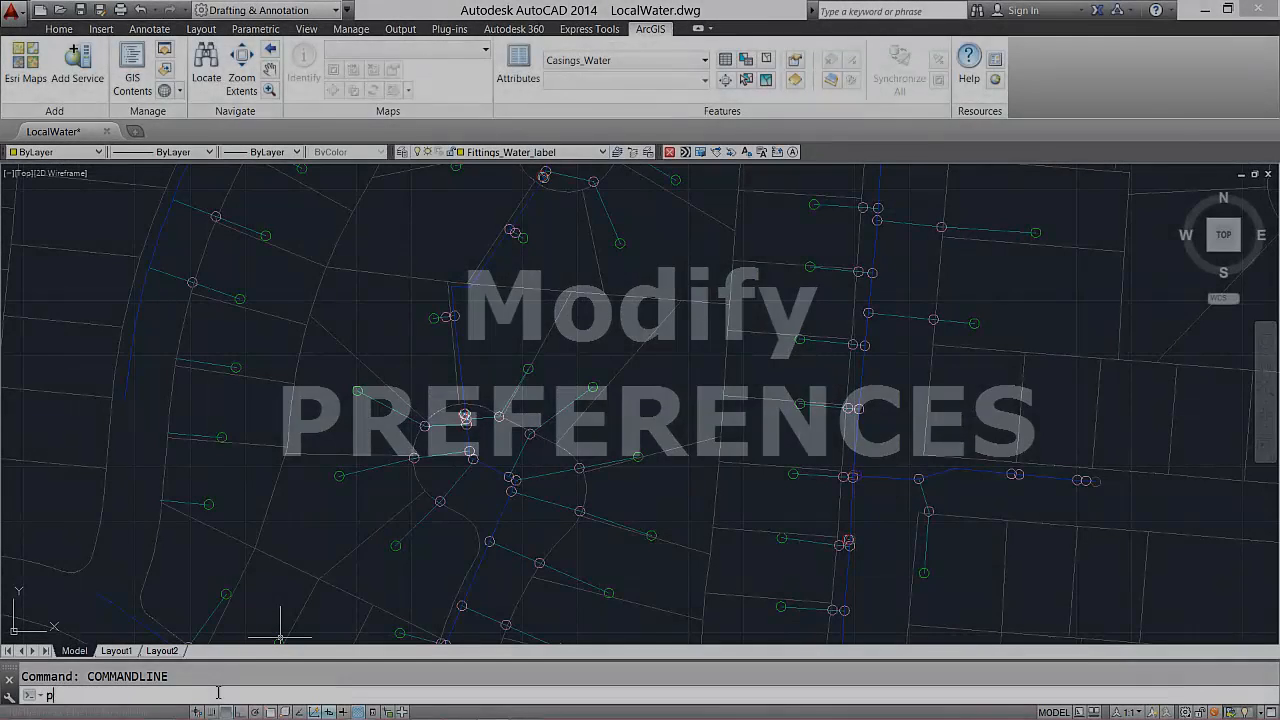
# In AutoCAD's preferences, add C:\Program Files\ESRI\ArcGIS for AutoCAD Bonus Tools to the Support File Search Path
pyautogui.write('ferences')
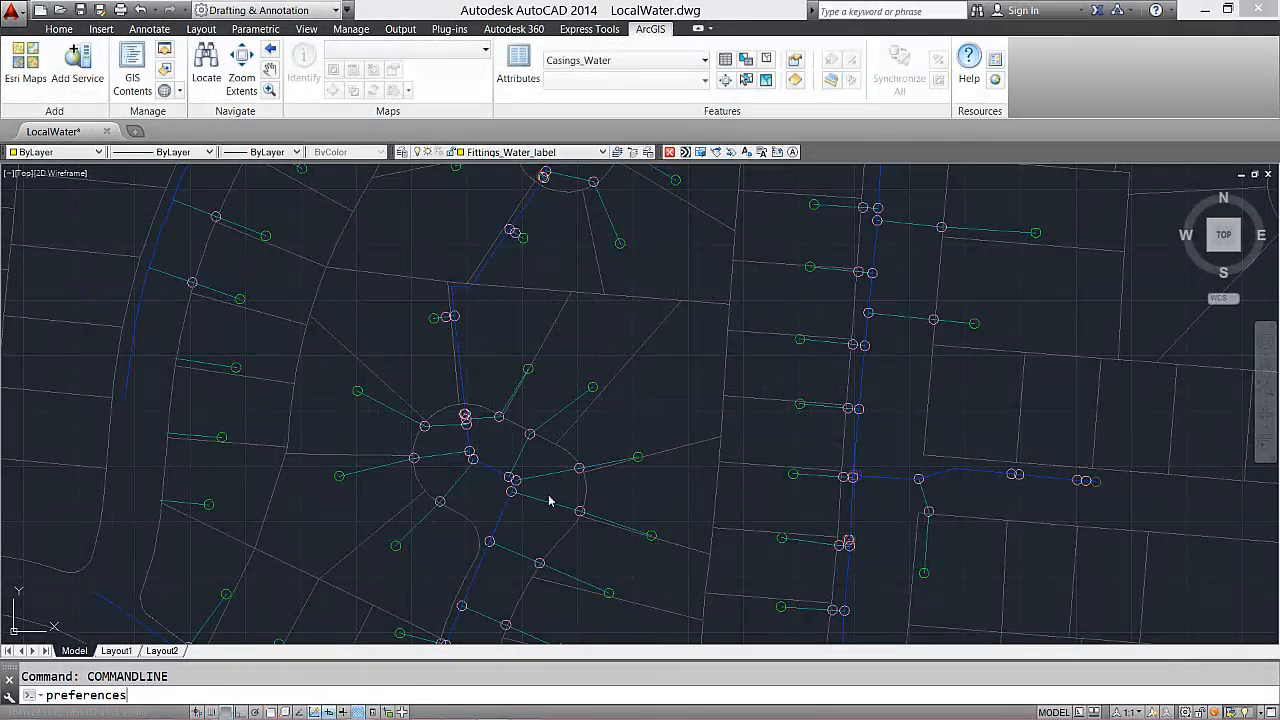
pyautogui.press('Return')
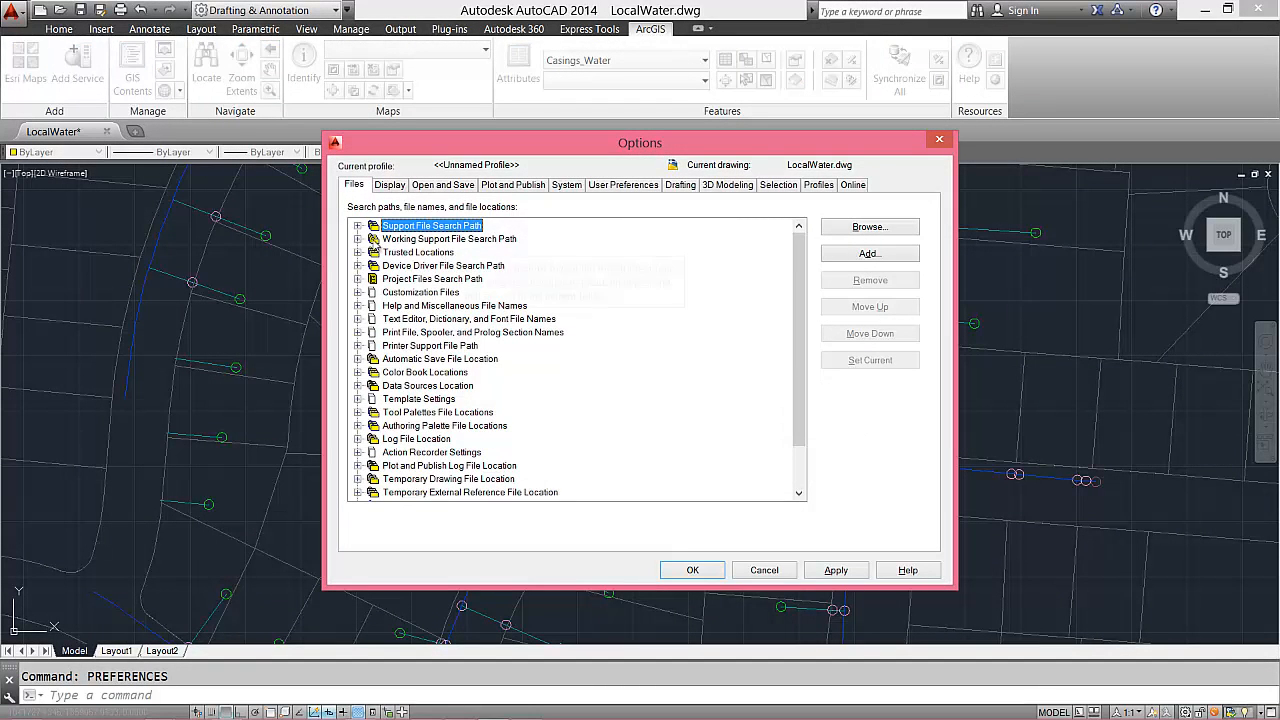
pyautogui.click(358, 227)
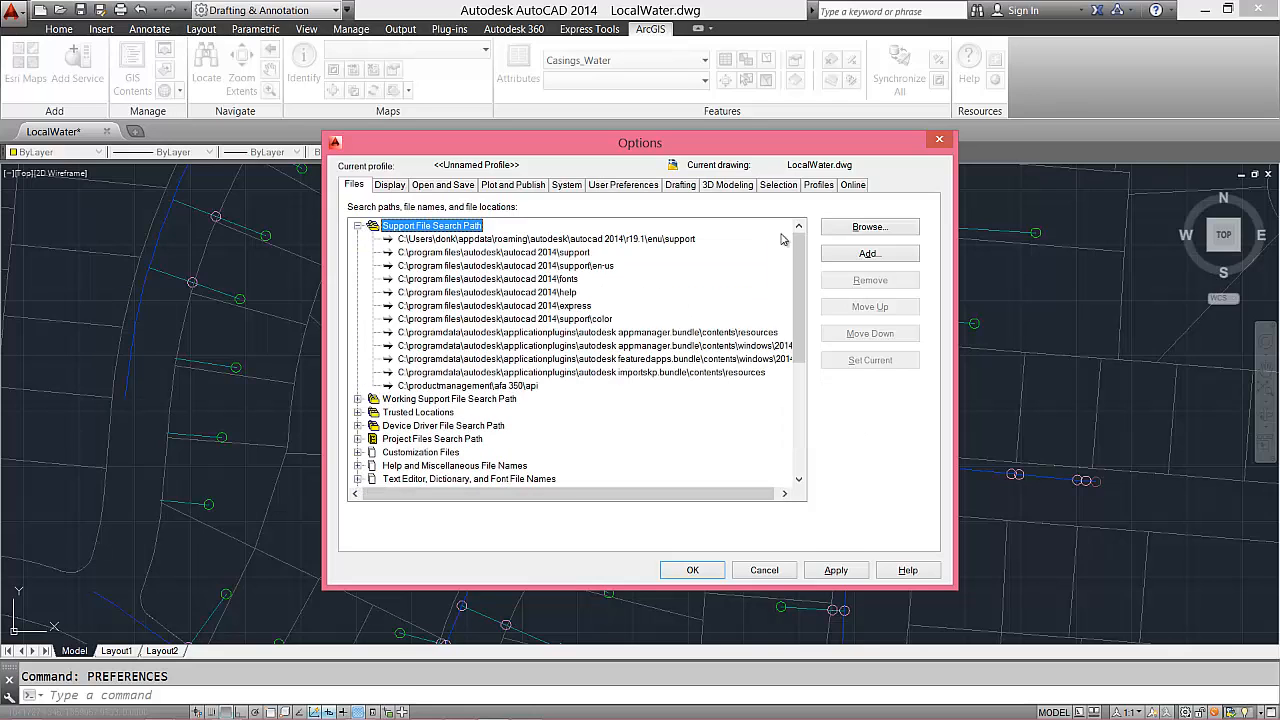
pyautogui.click(843, 253)
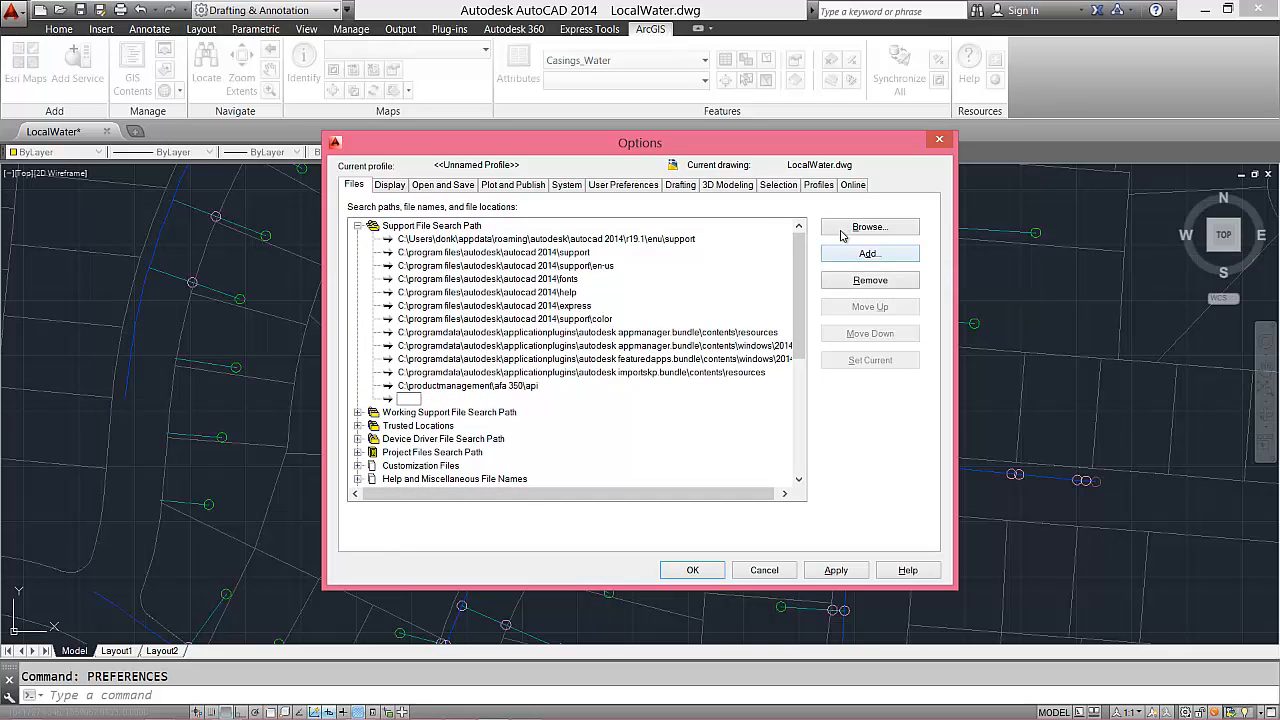
pyautogui.click(845, 230)
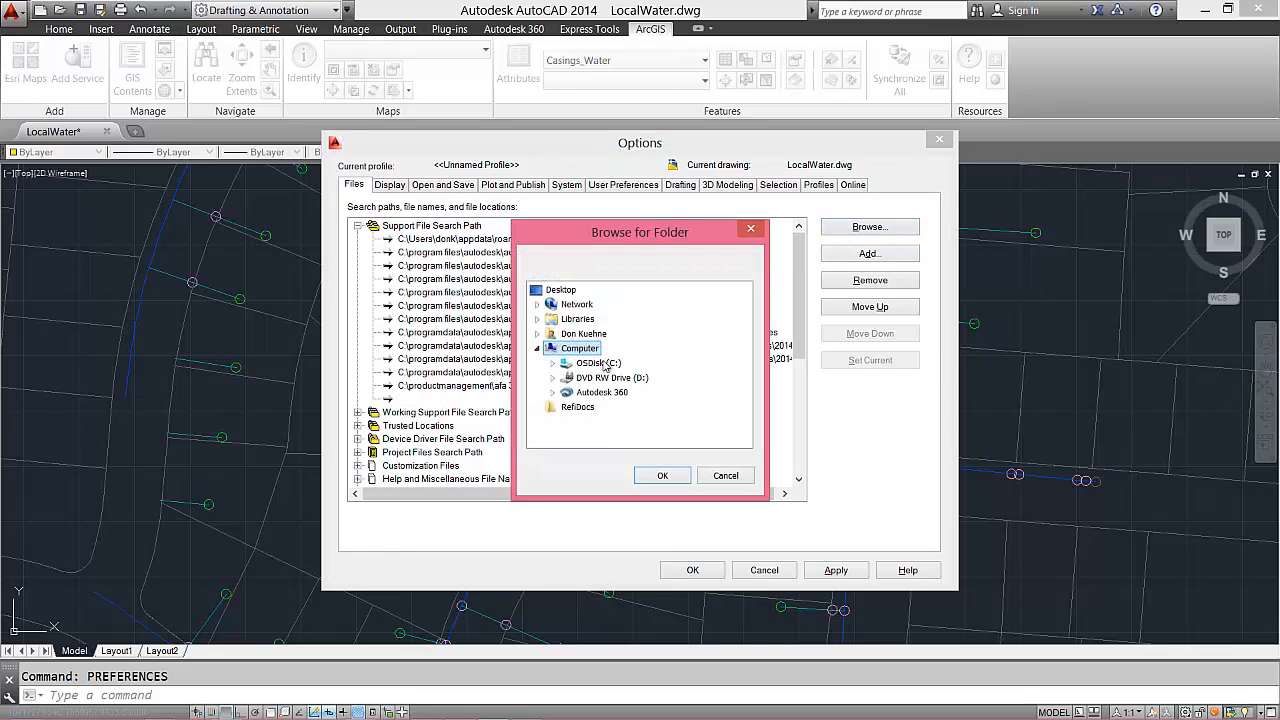
pyautogui.doubleClick(603, 364)
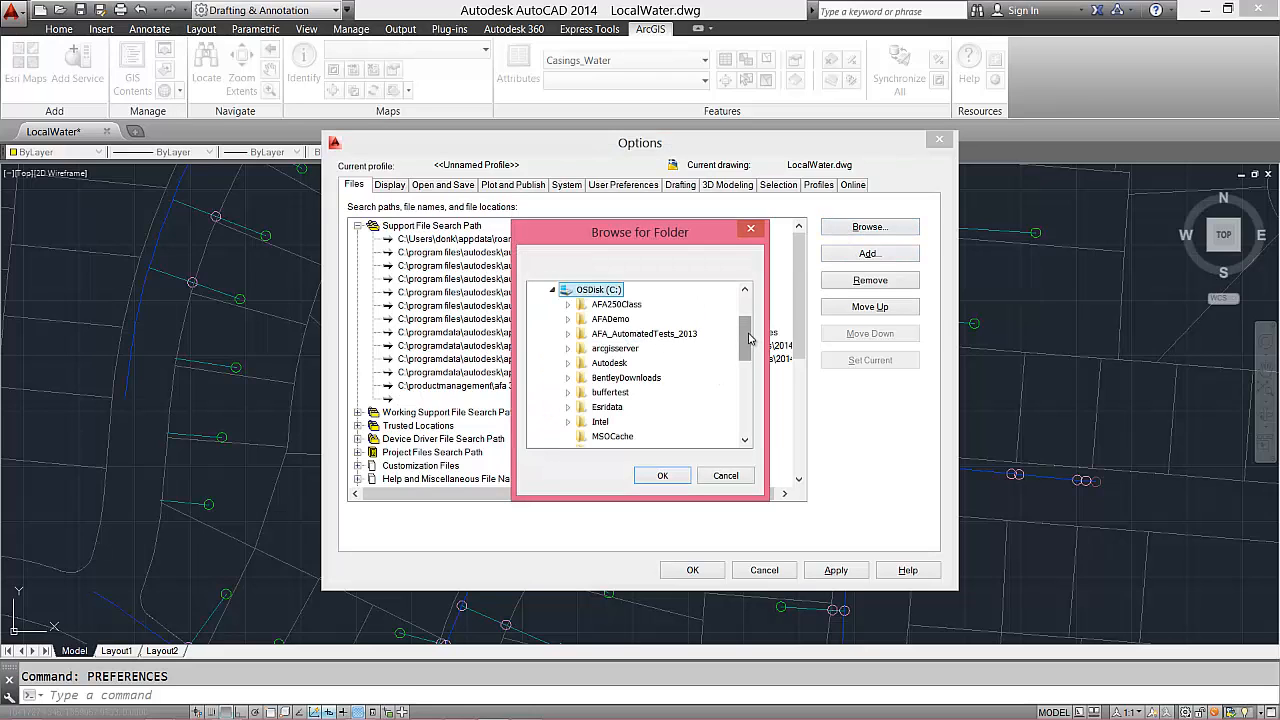
pyautogui.scroll(-3, 688, 380)
pyautogui.doubleClick(618, 378)
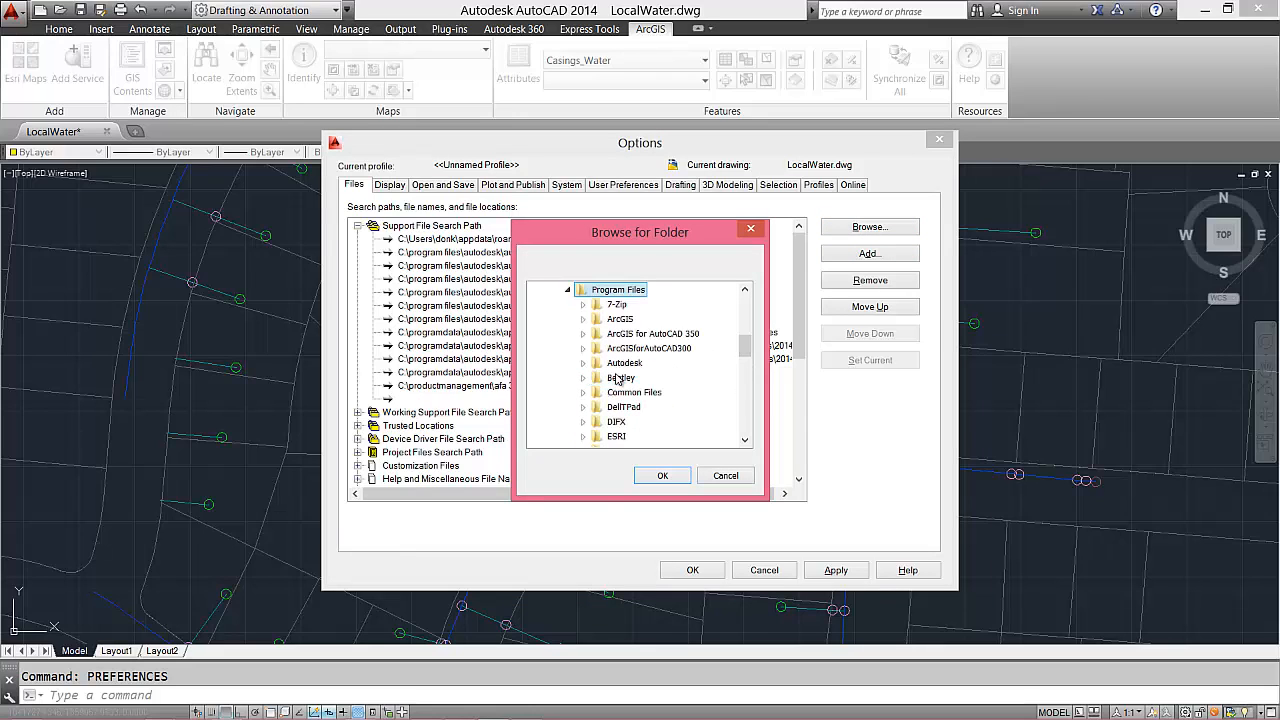
pyautogui.doubleClick(614, 436)
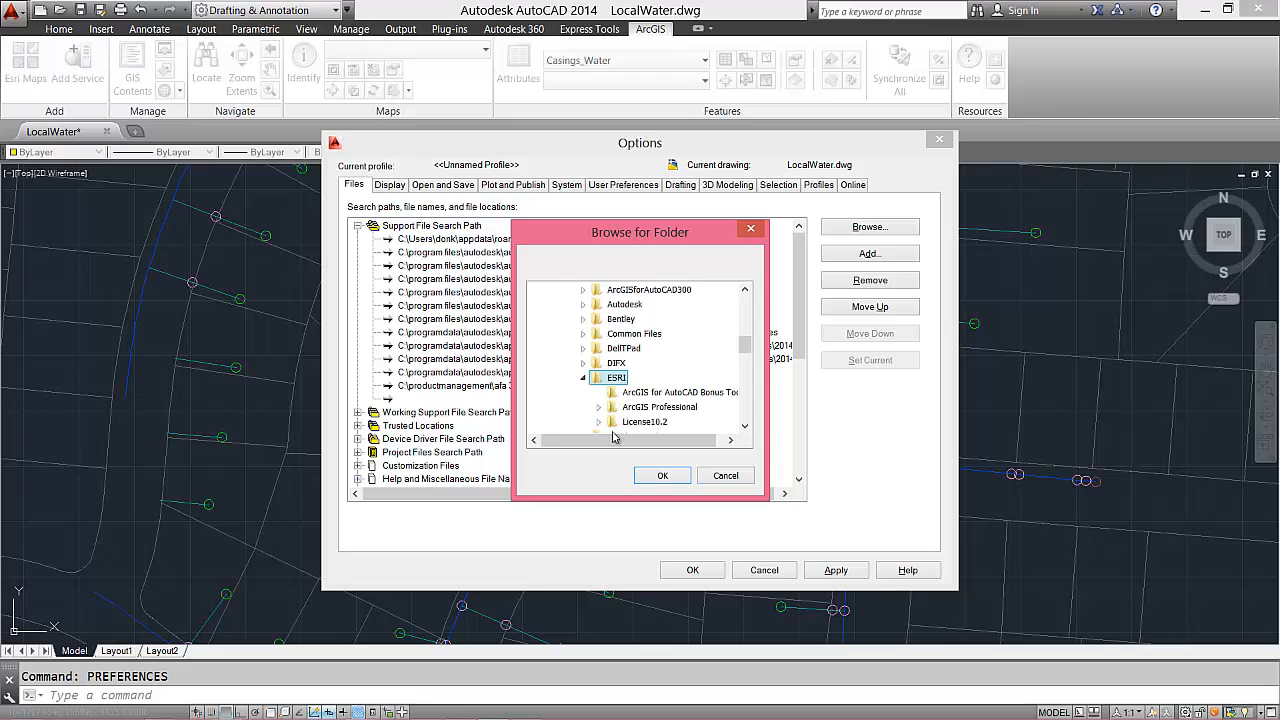
pyautogui.click(650, 393)
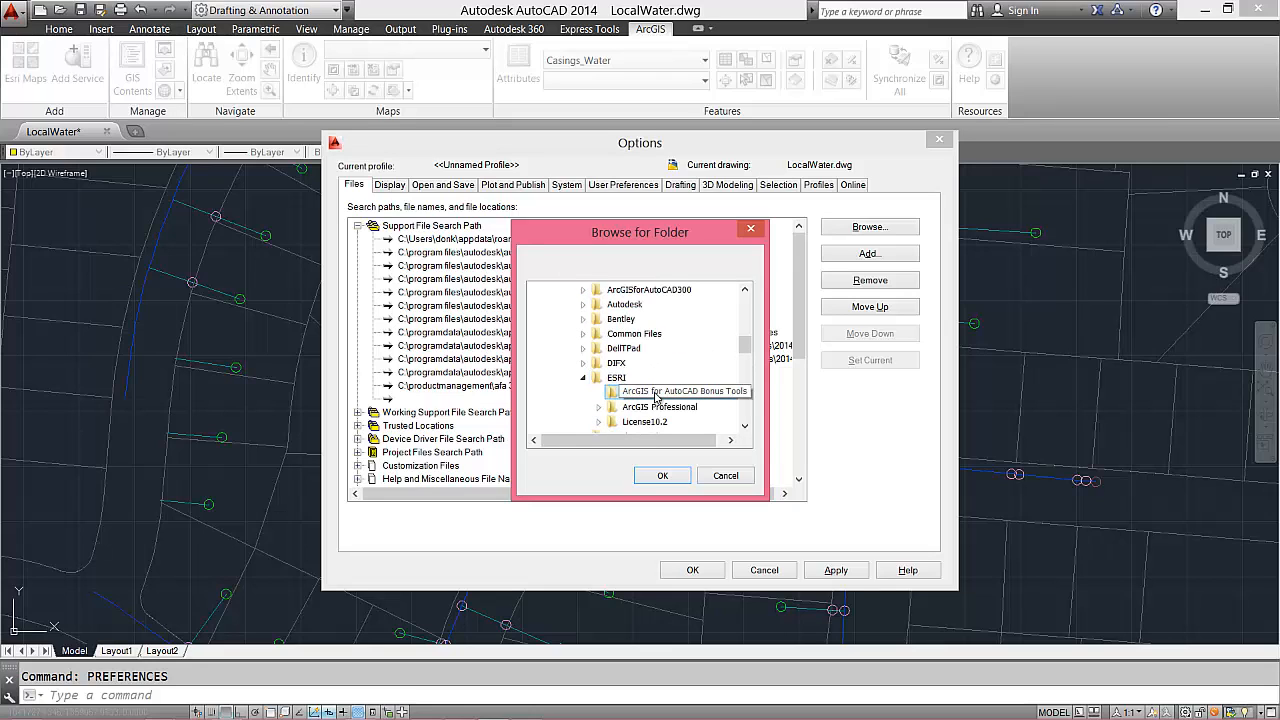
pyautogui.click(657, 477)
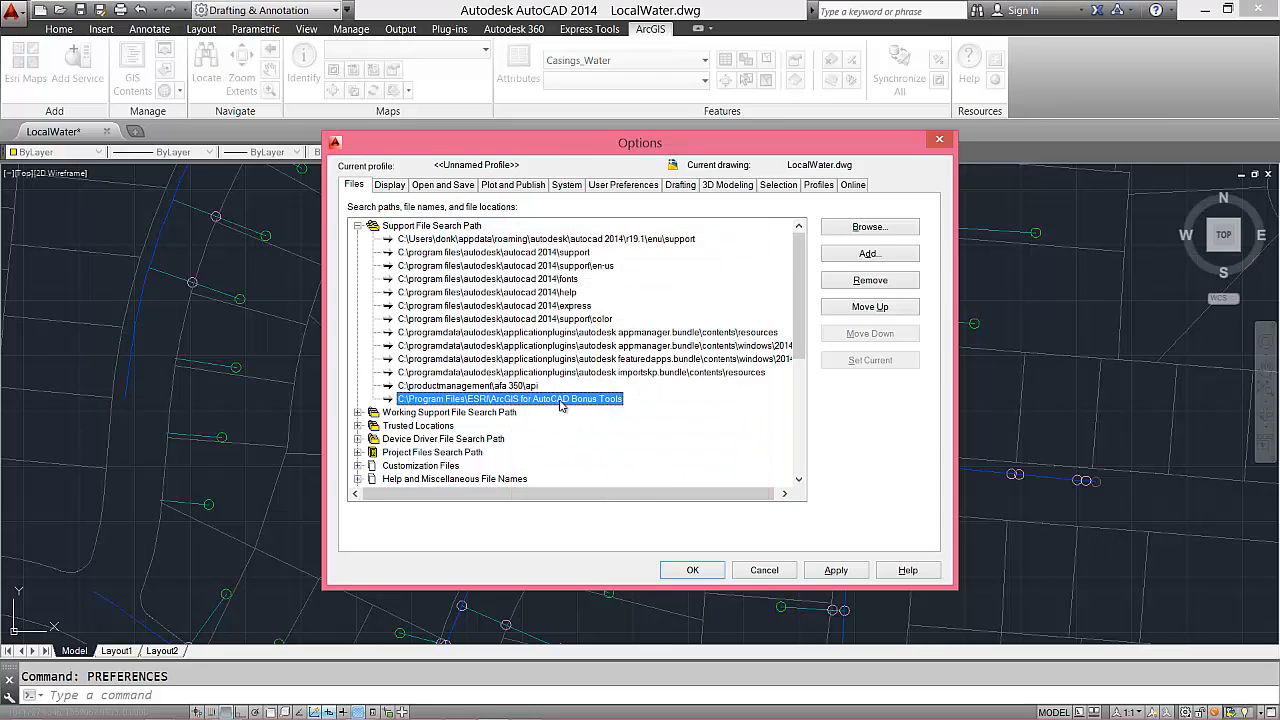
# Add C:\Program Files\ESRI\ArcGIS for AutoCAD Bonus Tools to the Trusted Locations and accept the options
pyautogui.click(358, 427)
pyautogui.click(398, 440)
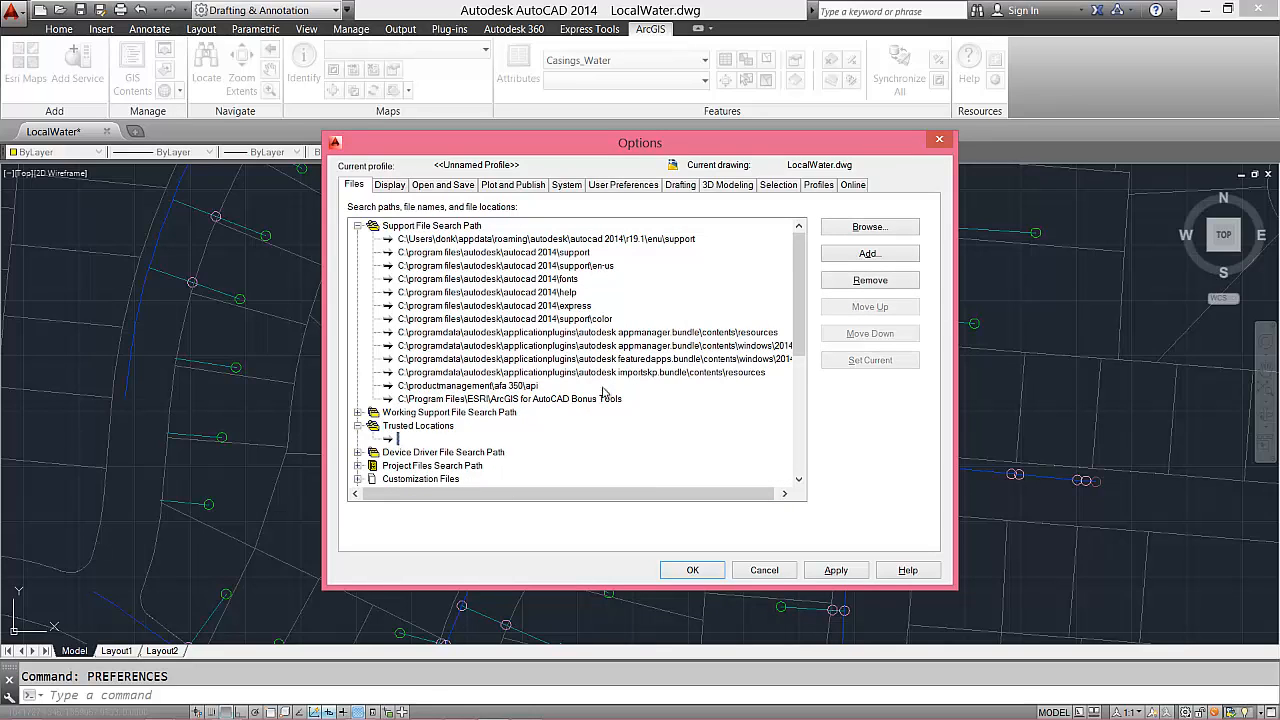
pyautogui.click(857, 226)
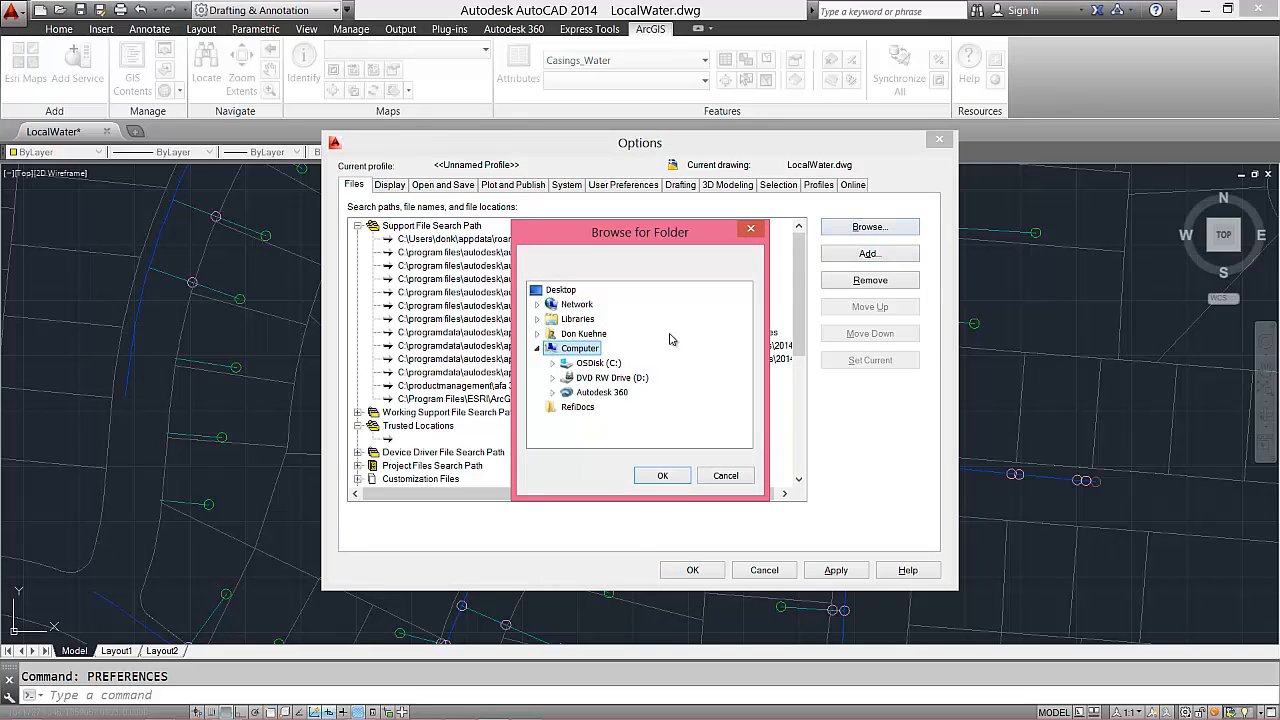
pyautogui.click(591, 365)
pyautogui.doubleClick(591, 365)
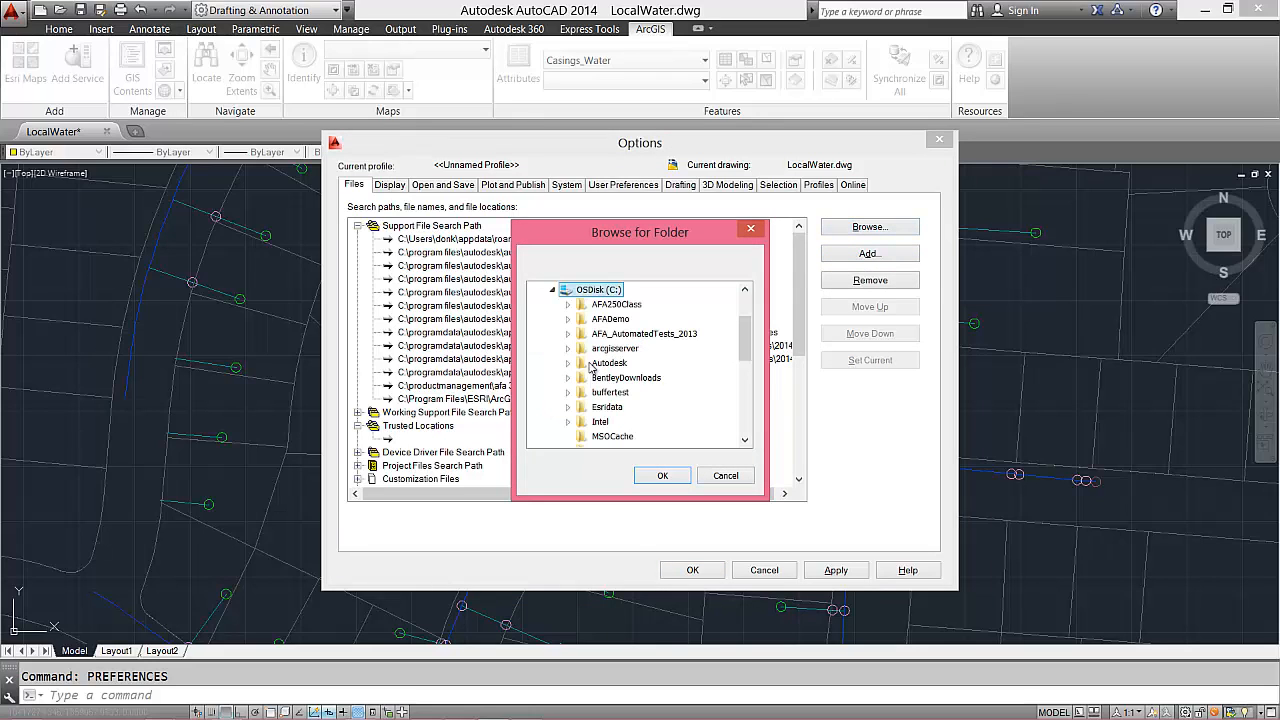
pyautogui.moveTo(744, 340); pyautogui.dragTo(744, 368)
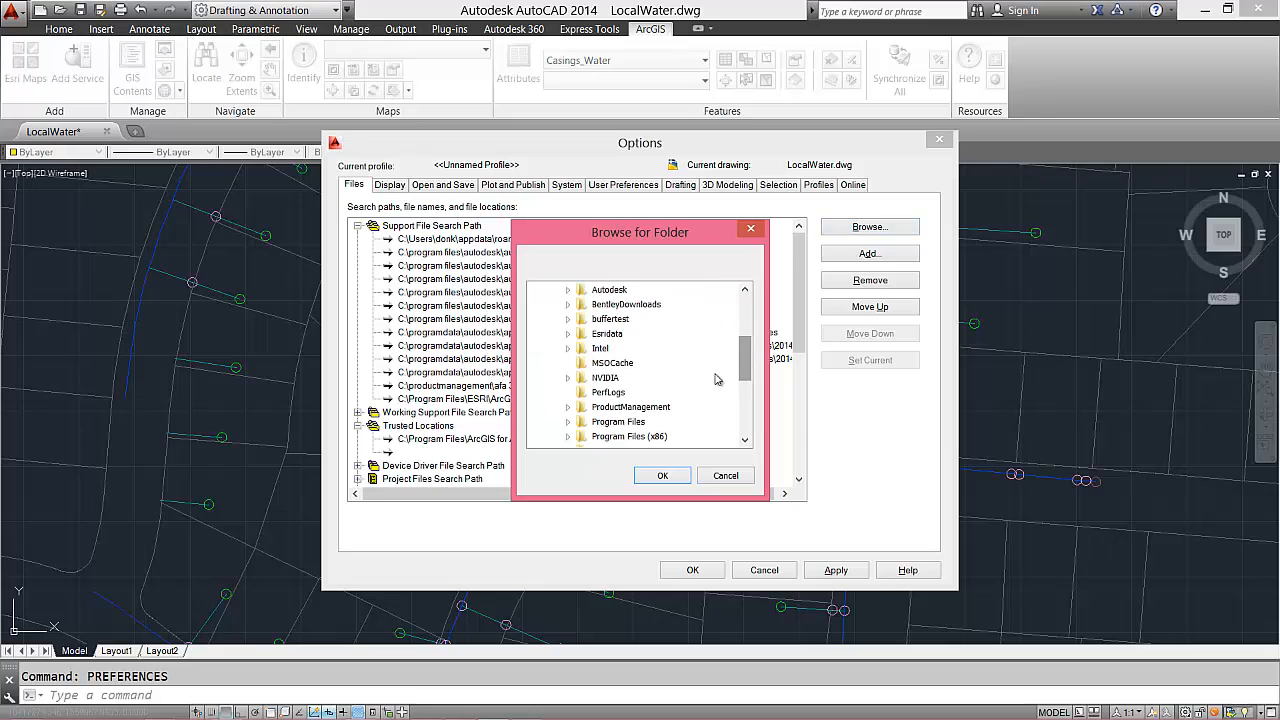
pyautogui.doubleClick(610, 422)
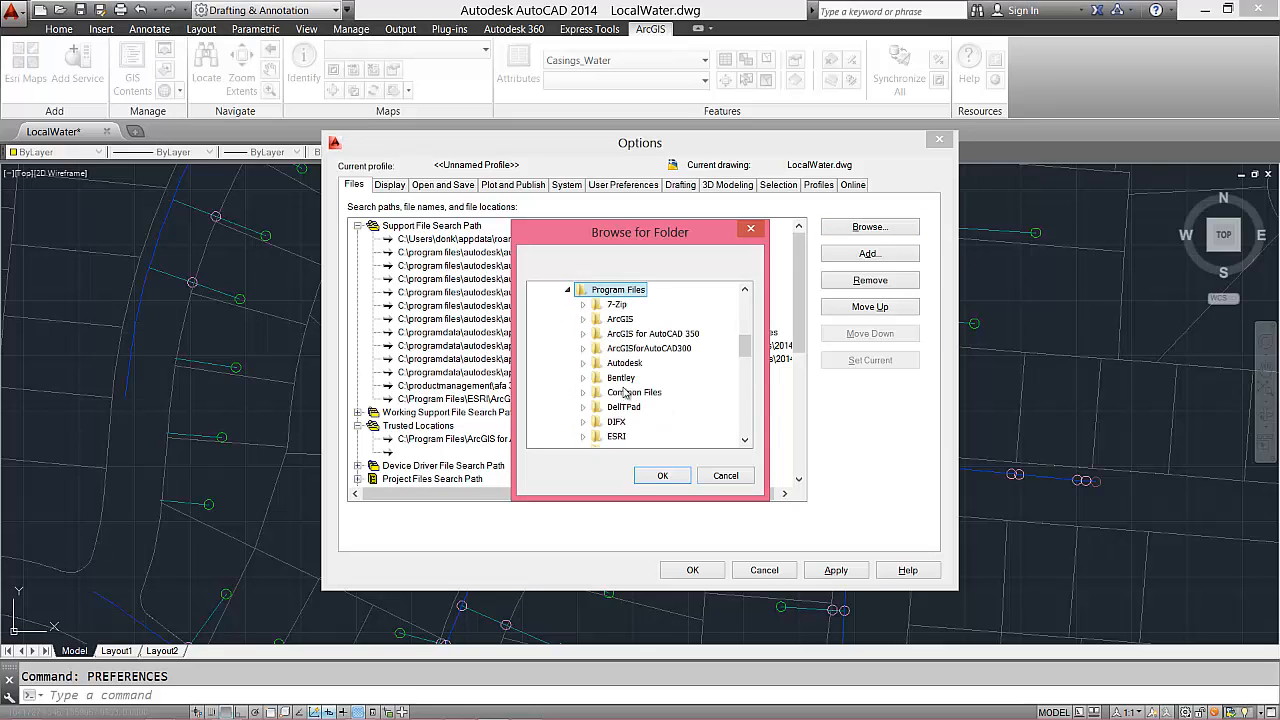
pyautogui.doubleClick(615, 436)
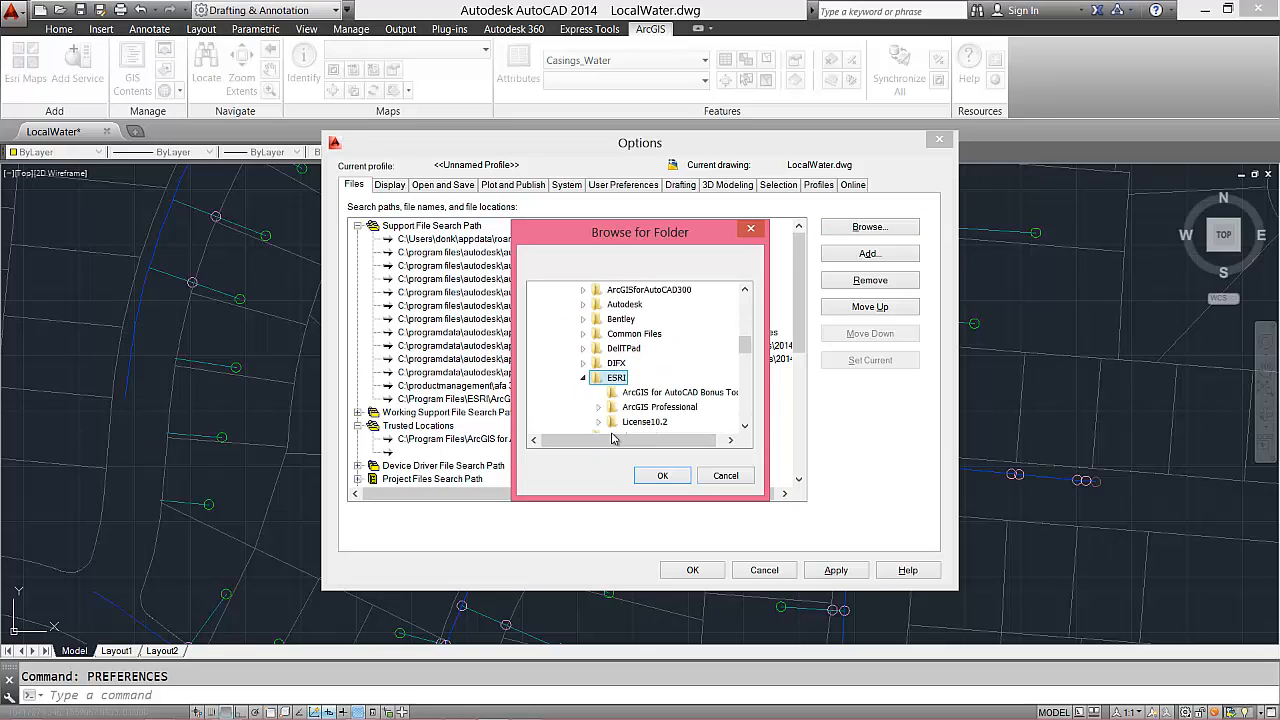
pyautogui.click(652, 392)
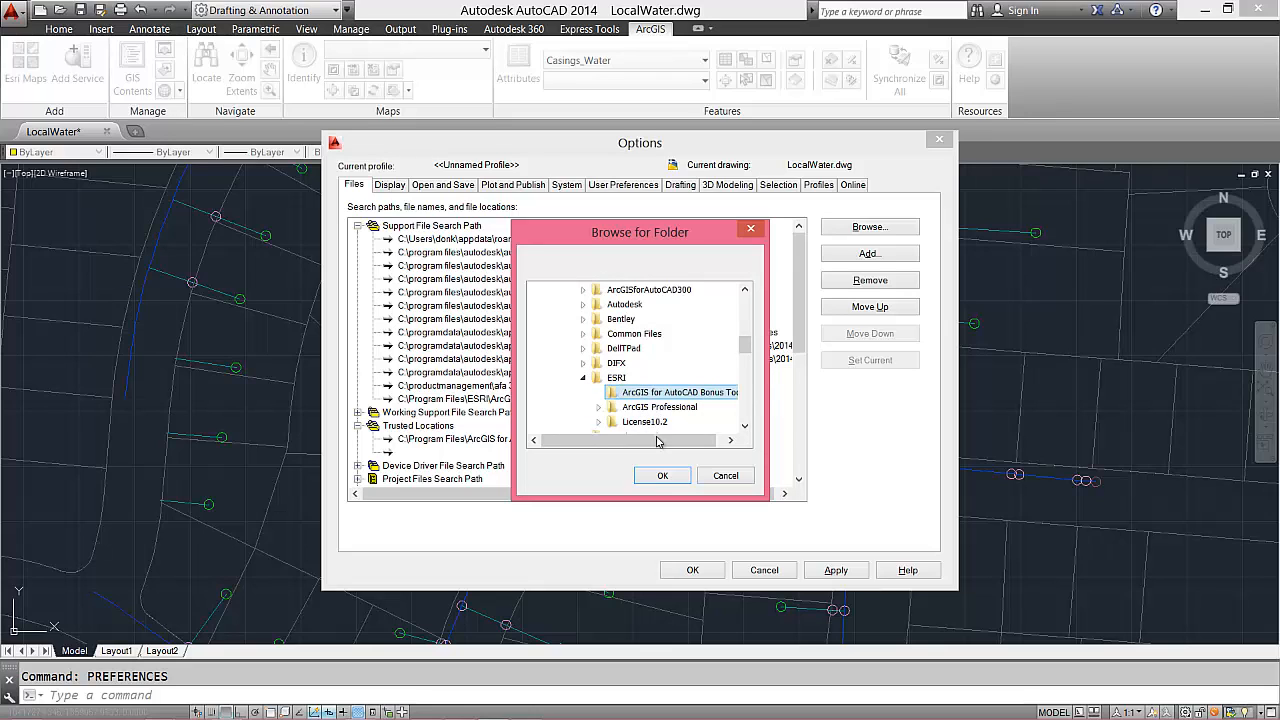
pyautogui.click(662, 475)
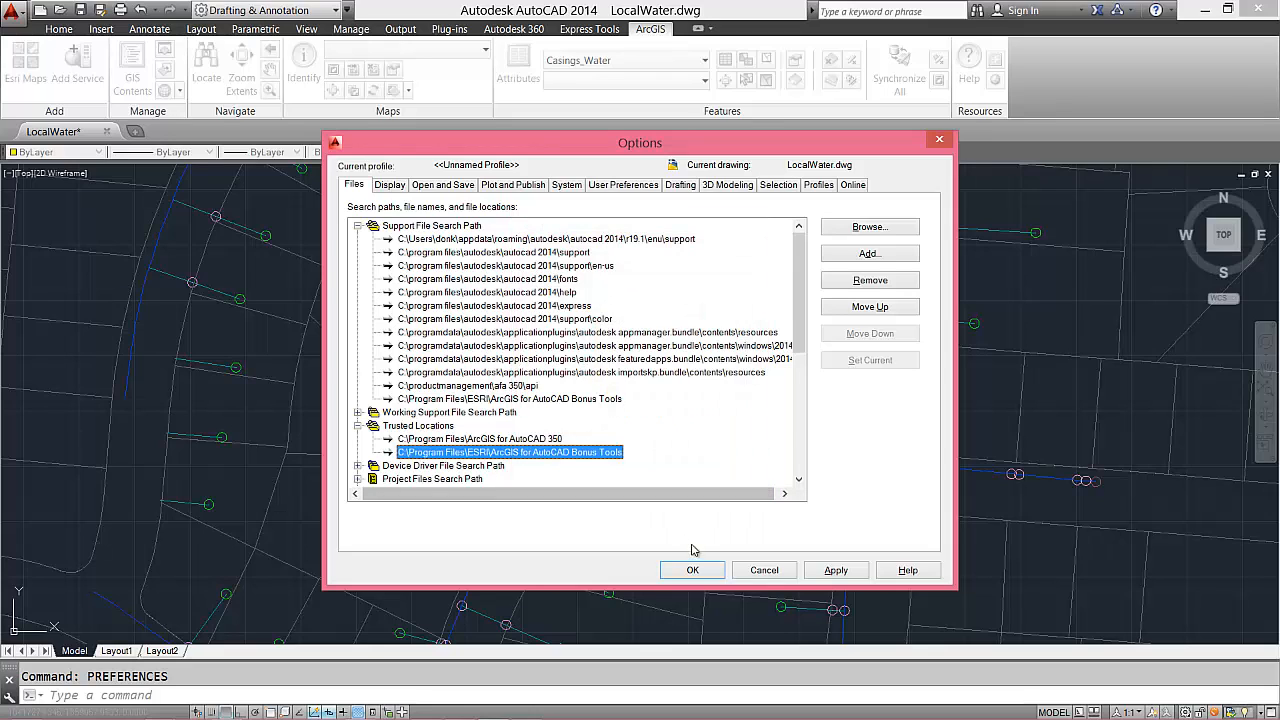
pyautogui.click(688, 569)
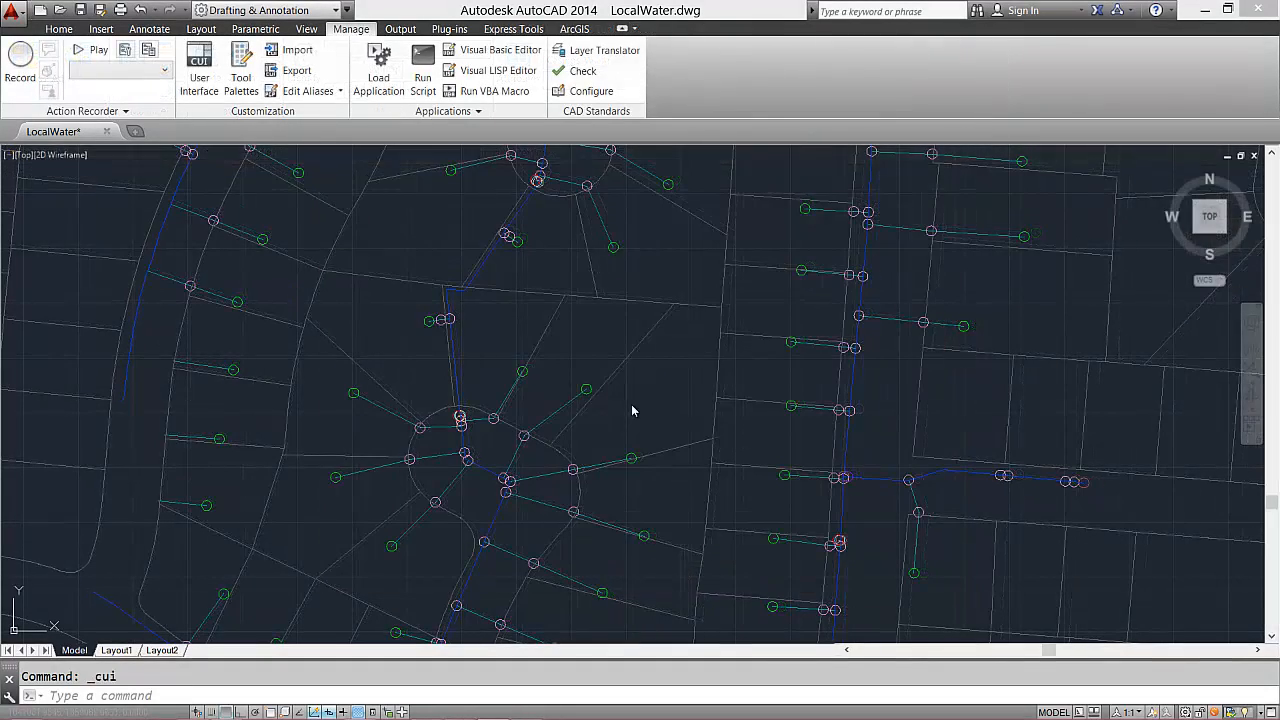
# Start customizing the user interface and load afa_labeling.cuix as the source file for transferring customizations
pyautogui.click(205, 82)
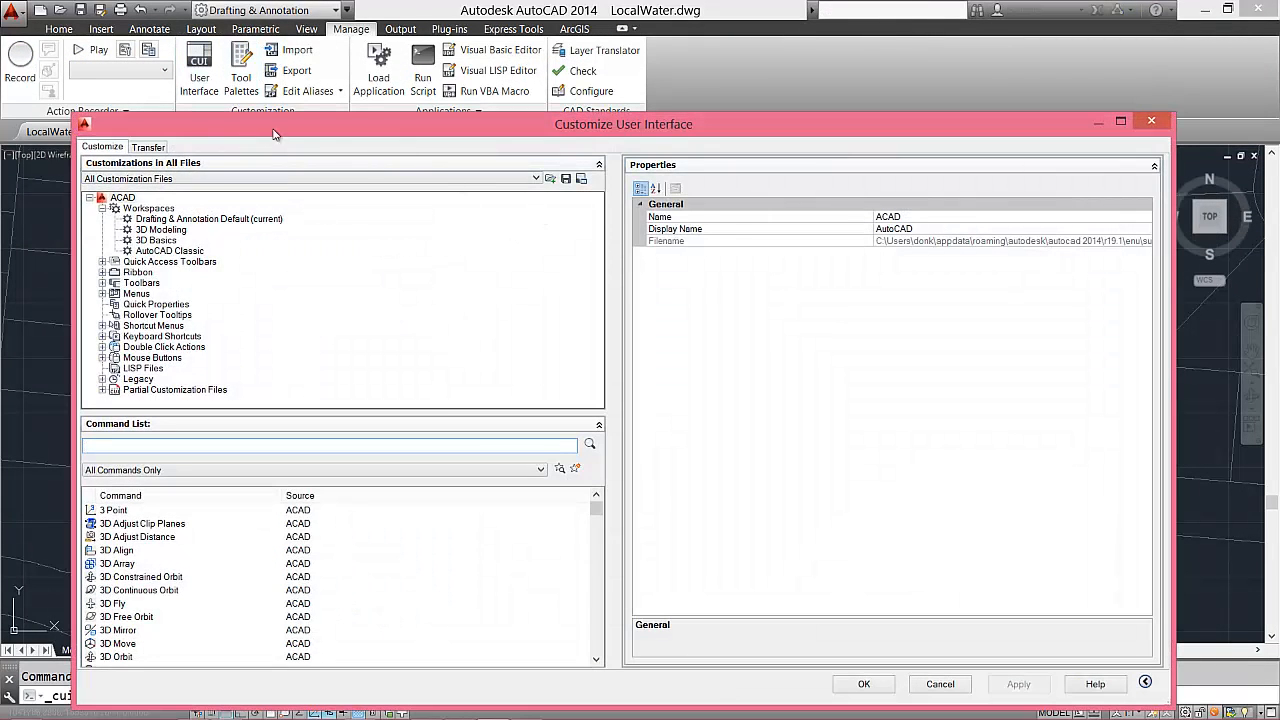
pyautogui.click(150, 147)
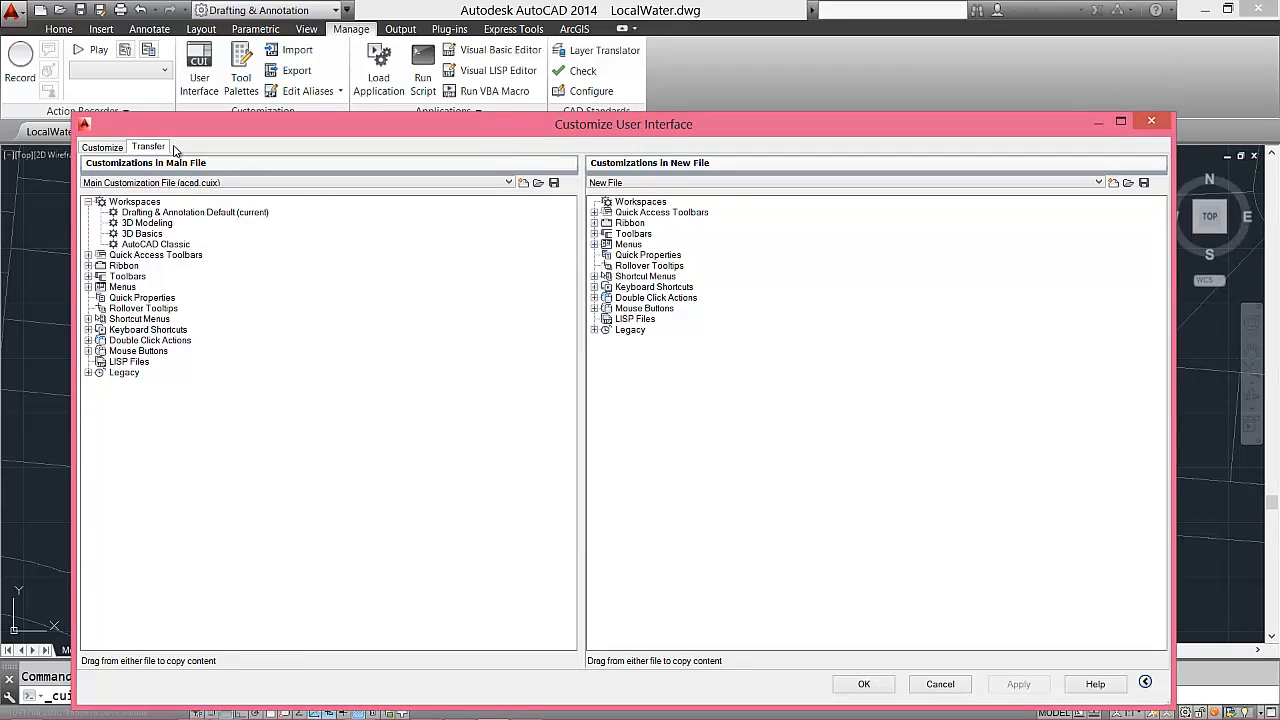
pyautogui.click(1128, 184)
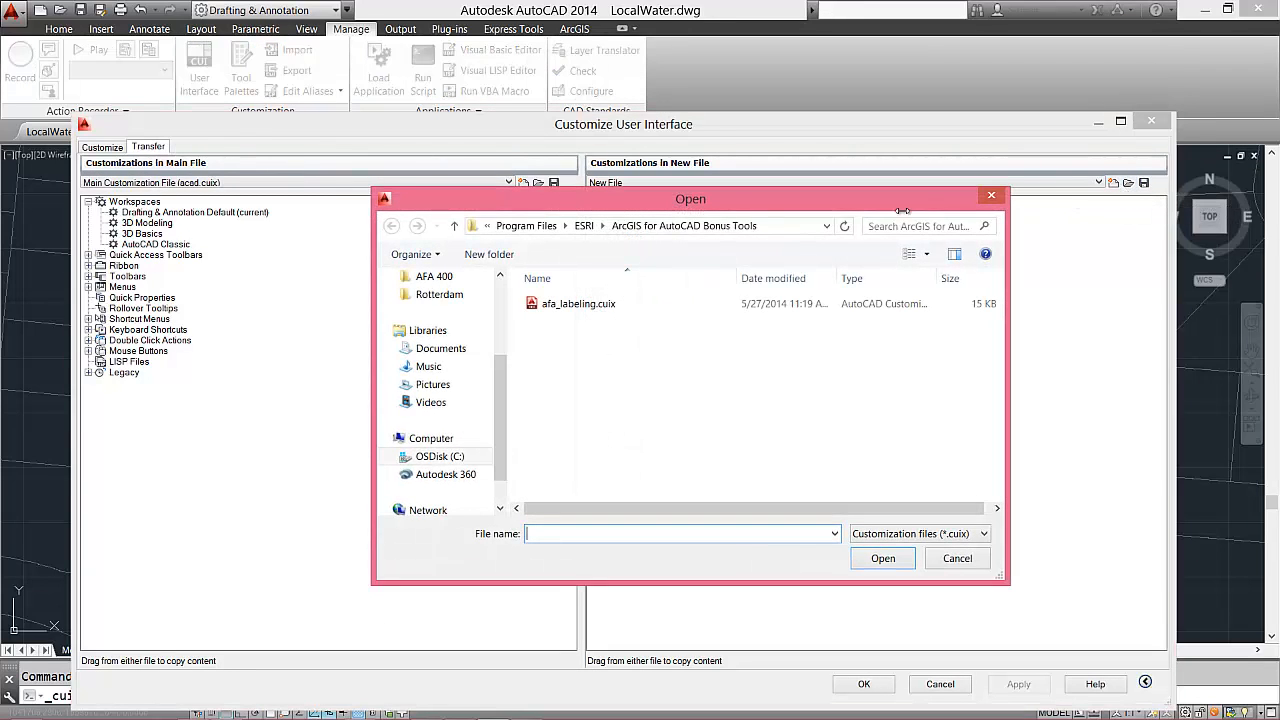
pyautogui.click(582, 306)
pyautogui.click(883, 560)
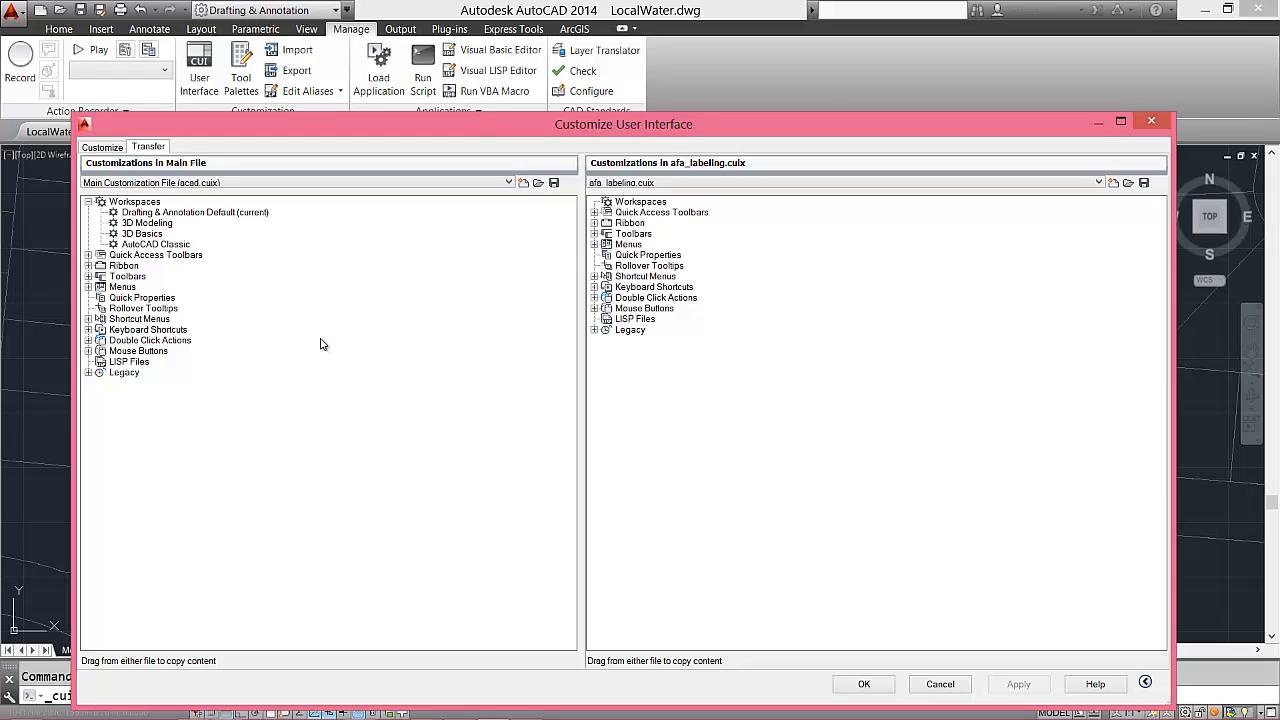
# Copy the AFA Labeling toolbar from afa_labeling.cuix into the toolbars of the main customization file
pyautogui.click(88, 276)
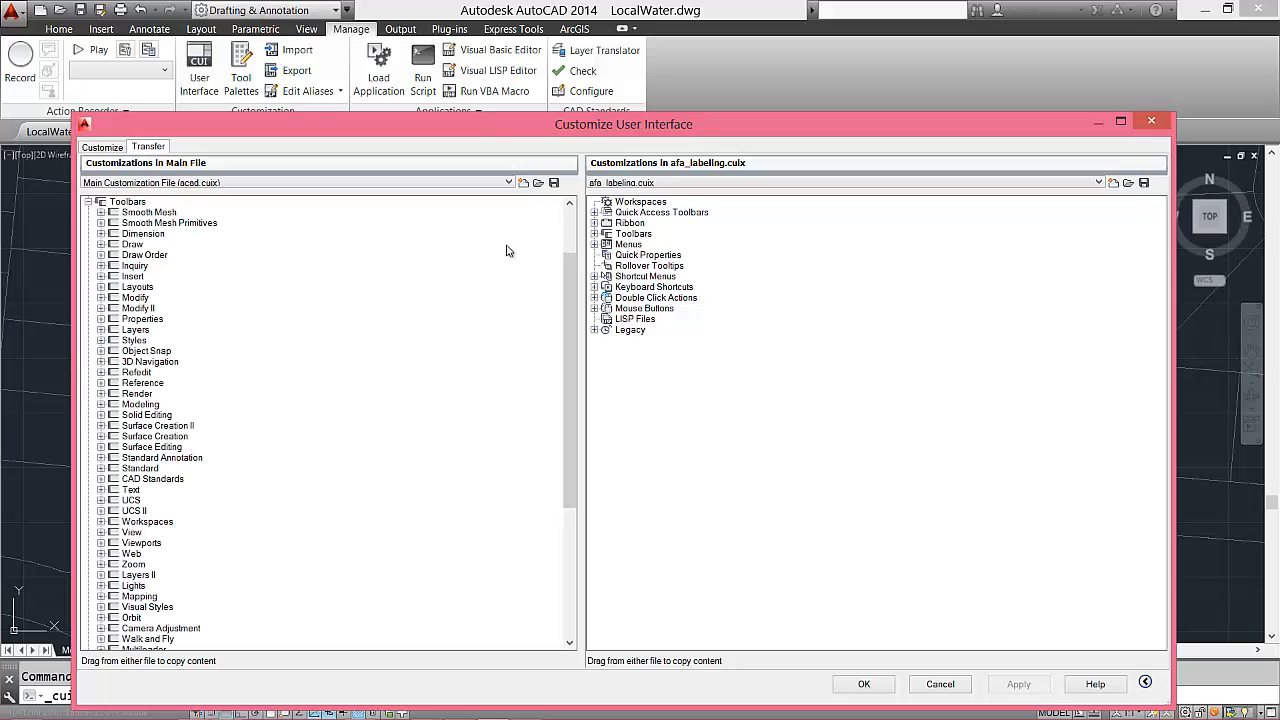
pyautogui.click(596, 234)
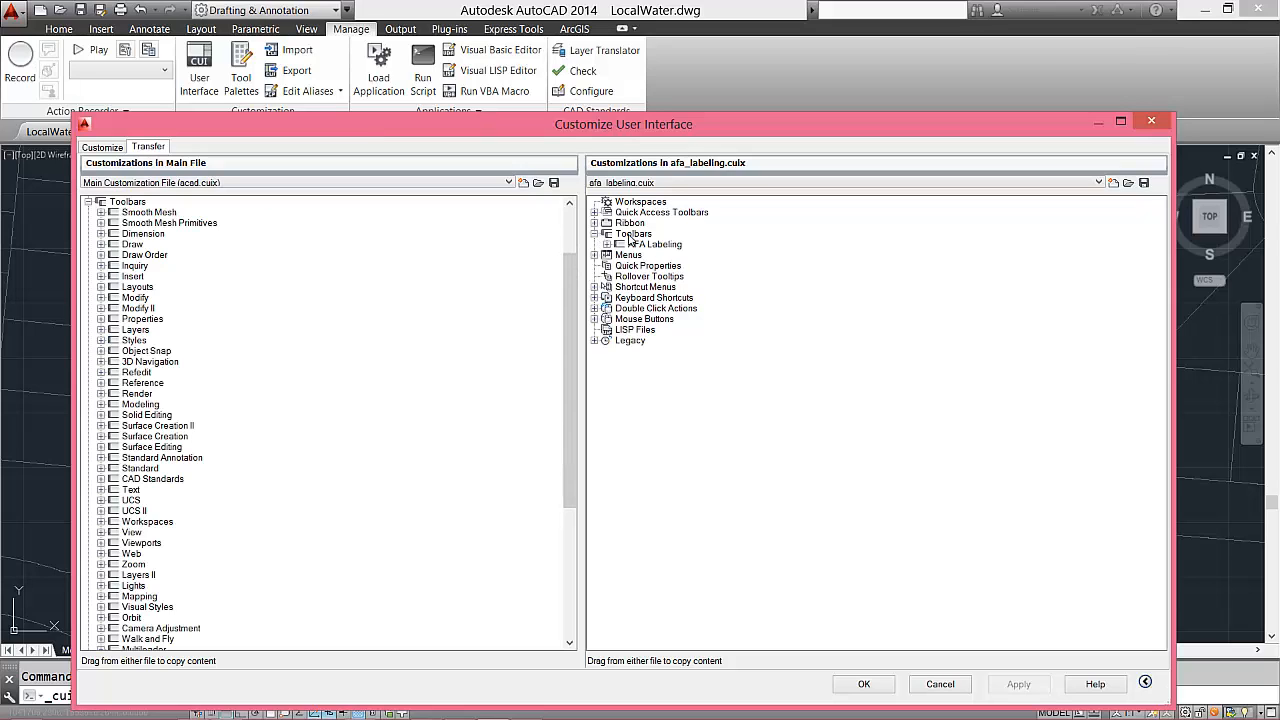
pyautogui.moveTo(645, 246)
pyautogui.mouseDown()
pyautogui.moveTo(438, 397)
pyautogui.moveTo(333, 617)
pyautogui.moveTo(192, 226)
pyautogui.moveTo(160, 210)
pyautogui.moveTo(143, 289)
pyautogui.mouseUp()
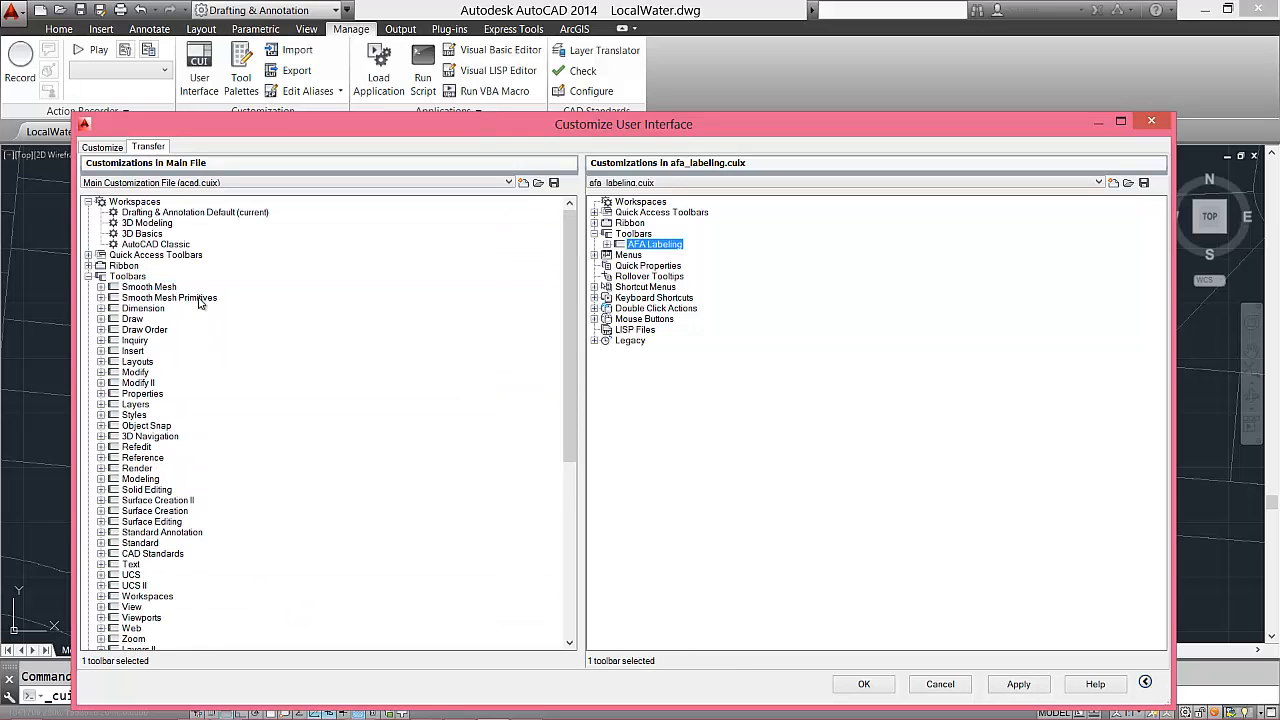
pyautogui.moveTo(568, 247); pyautogui.dragTo(570, 504)
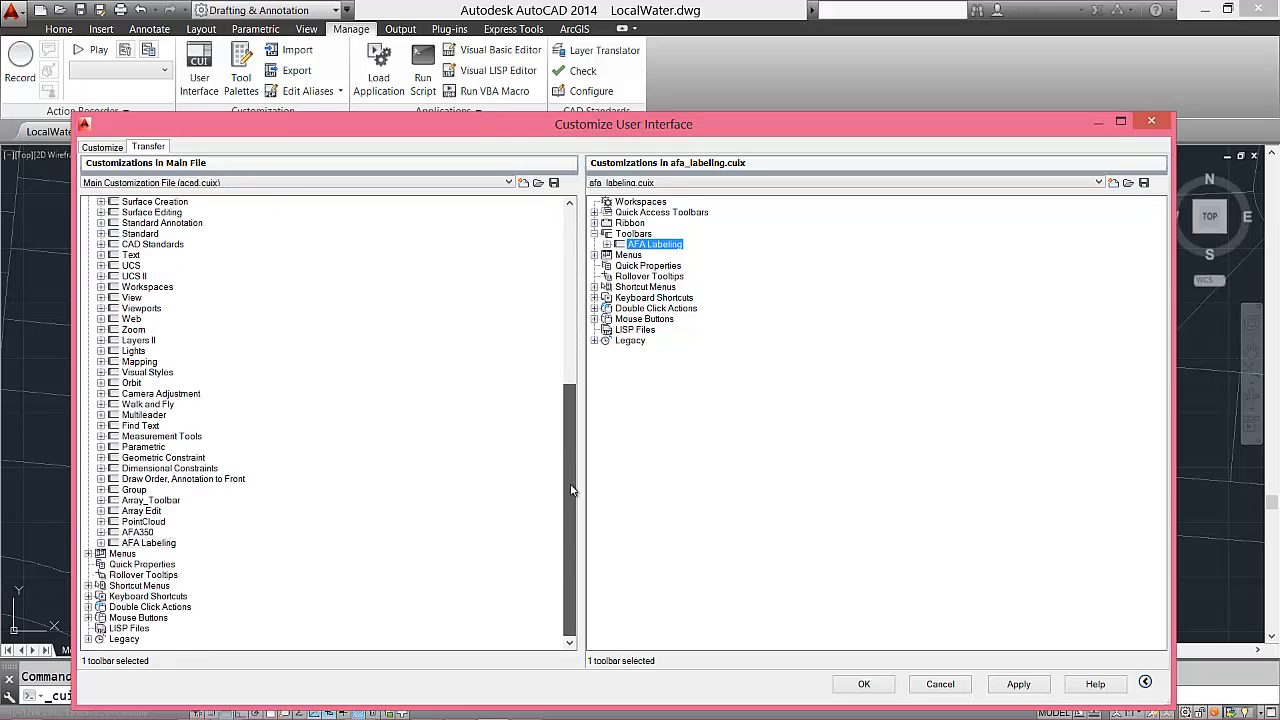
pyautogui.click(160, 546)
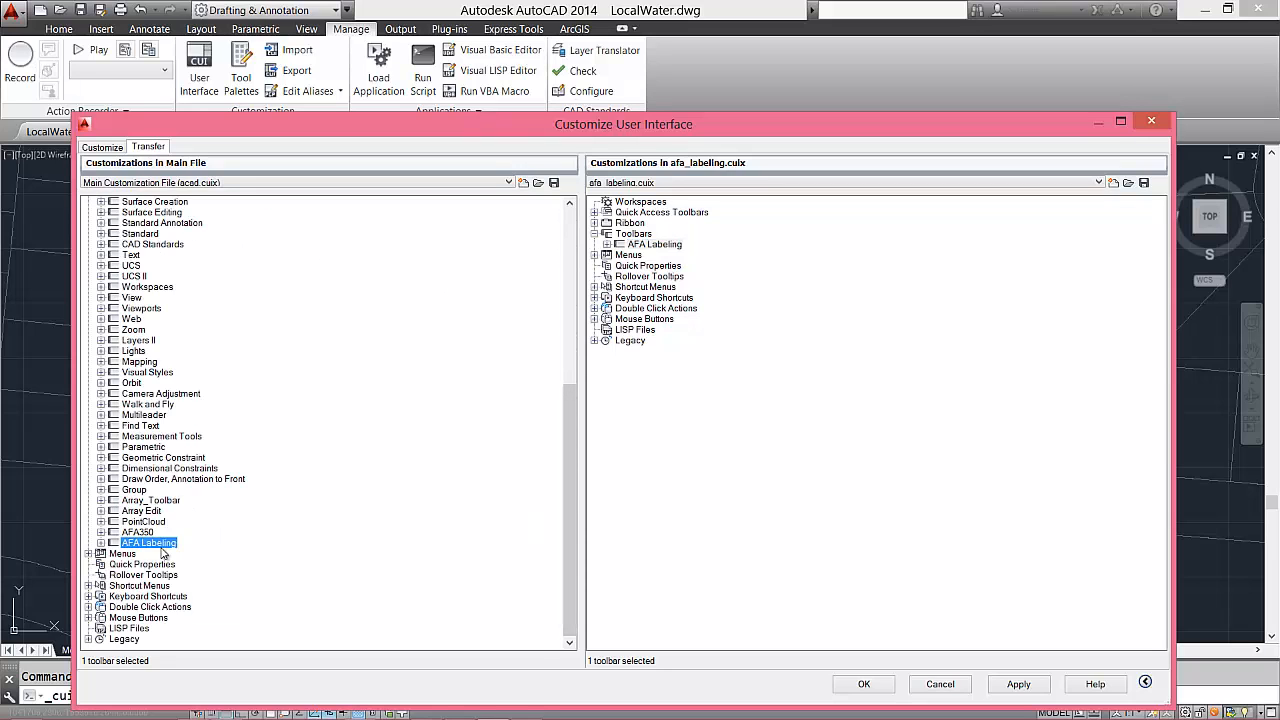
# Copy the AFA Bonus Tools ribbon tab from afa_labeling.cuix into the ribbon tabs of the main customization file
pyautogui.click(628, 223)
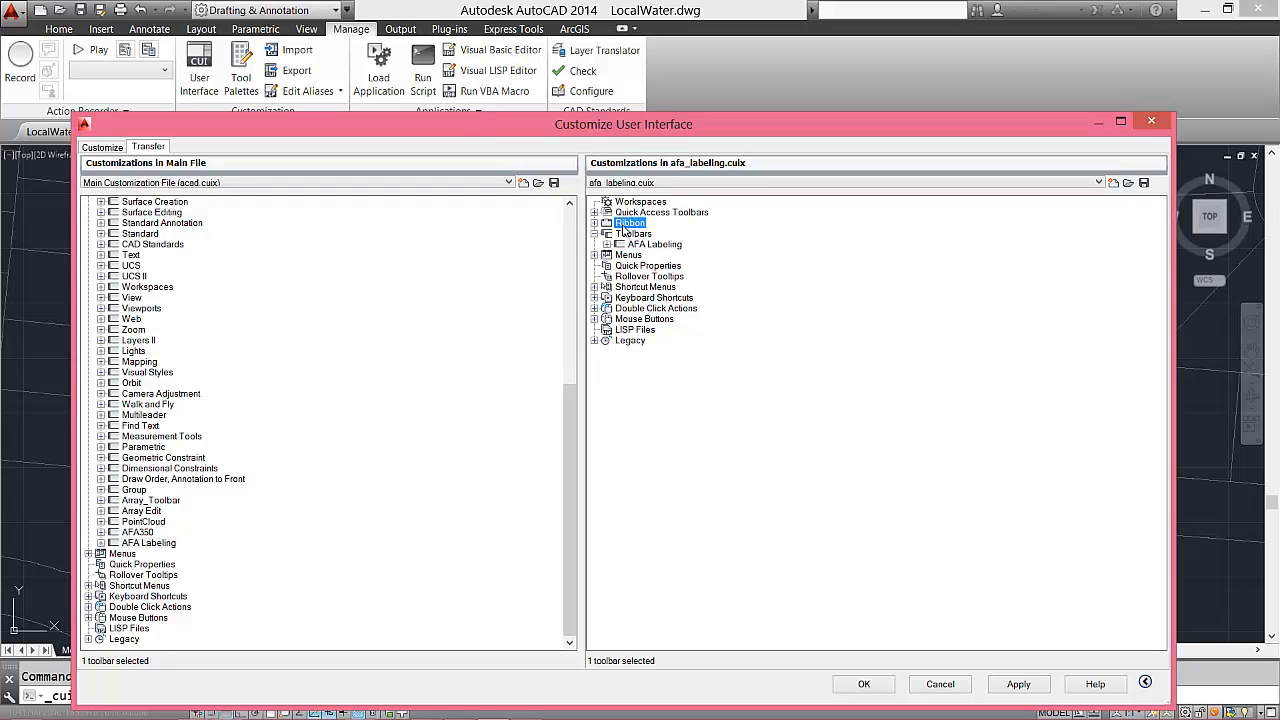
pyautogui.click(595, 222)
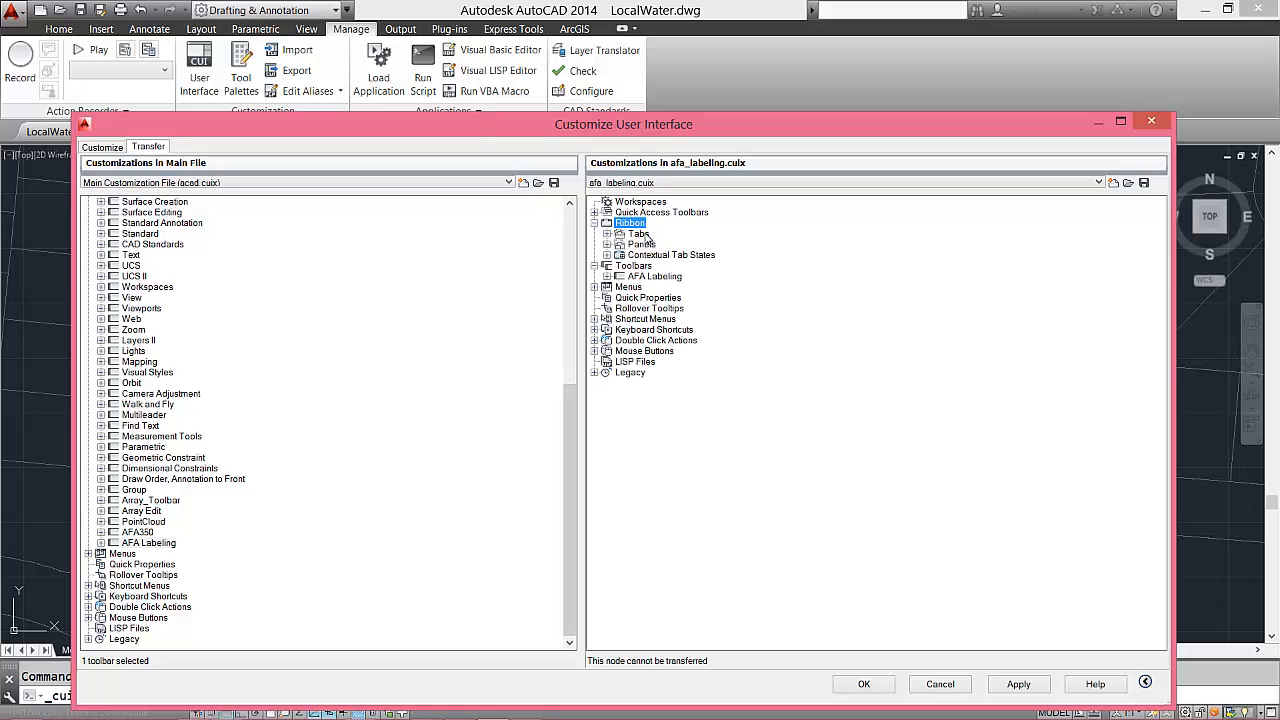
pyautogui.click(646, 236)
pyautogui.click(607, 234)
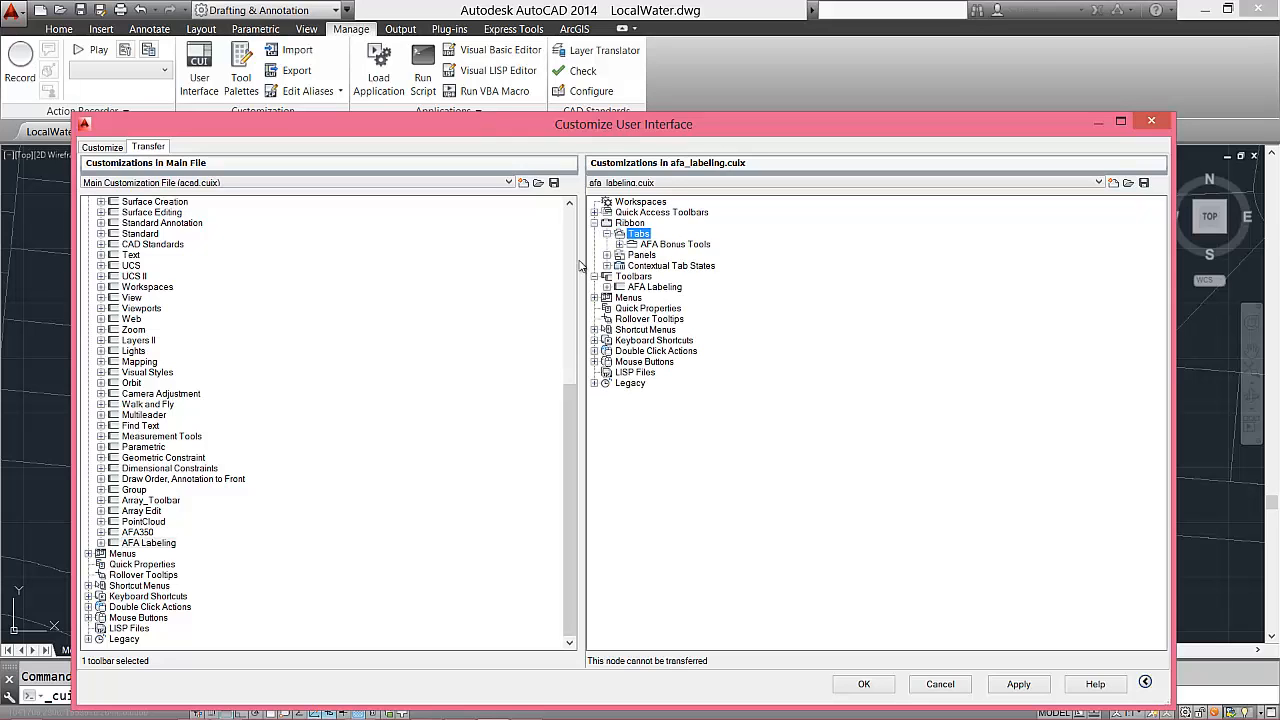
pyautogui.moveTo(570, 396); pyautogui.dragTo(570, 240)
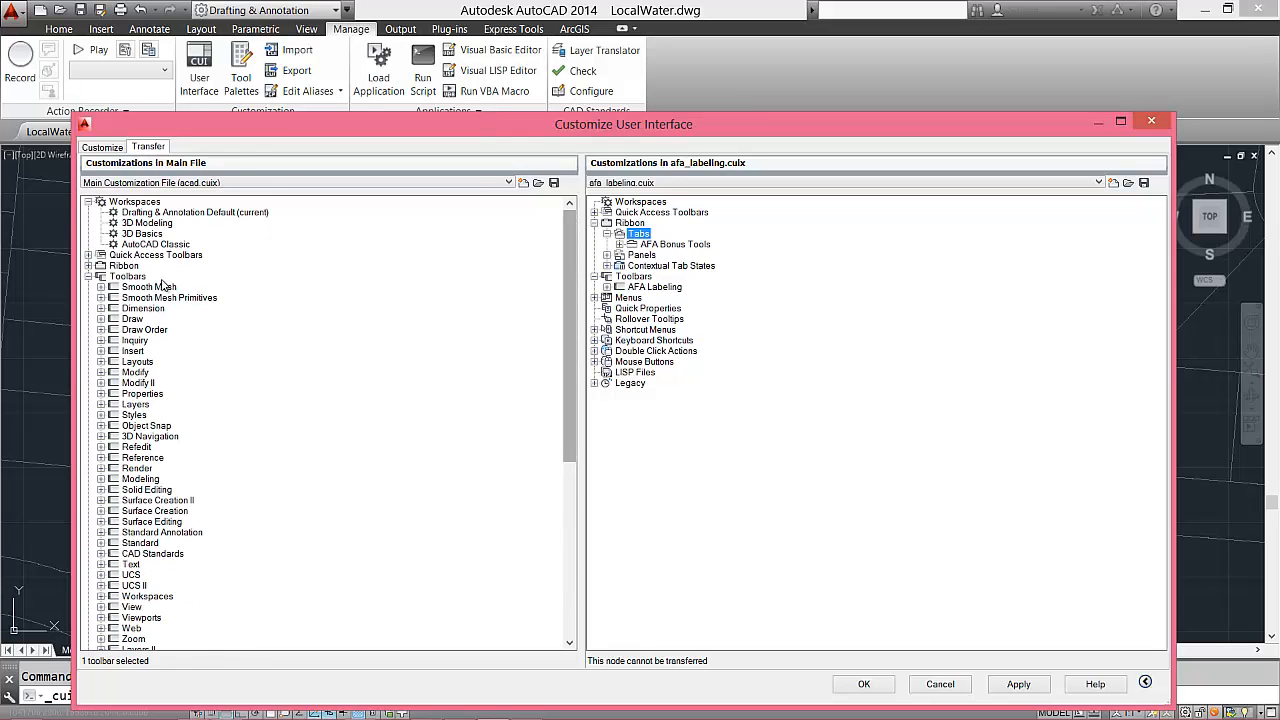
pyautogui.click(88, 265)
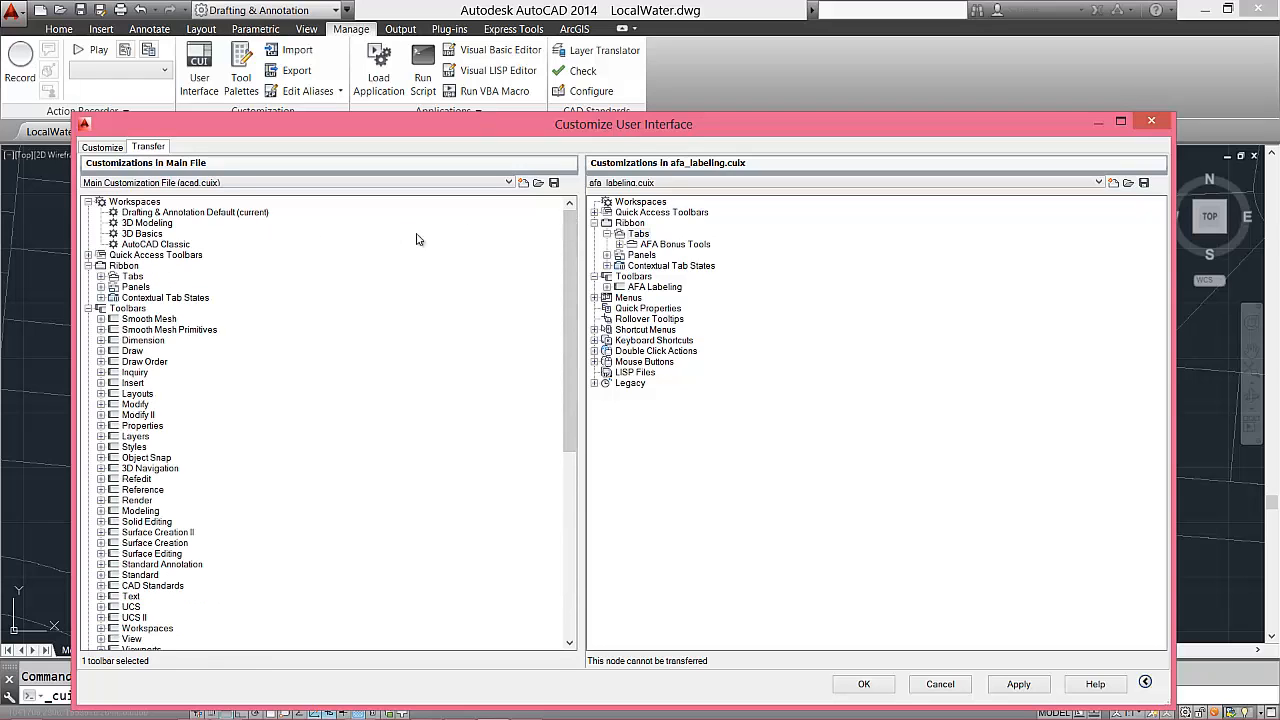
pyautogui.click(642, 244)
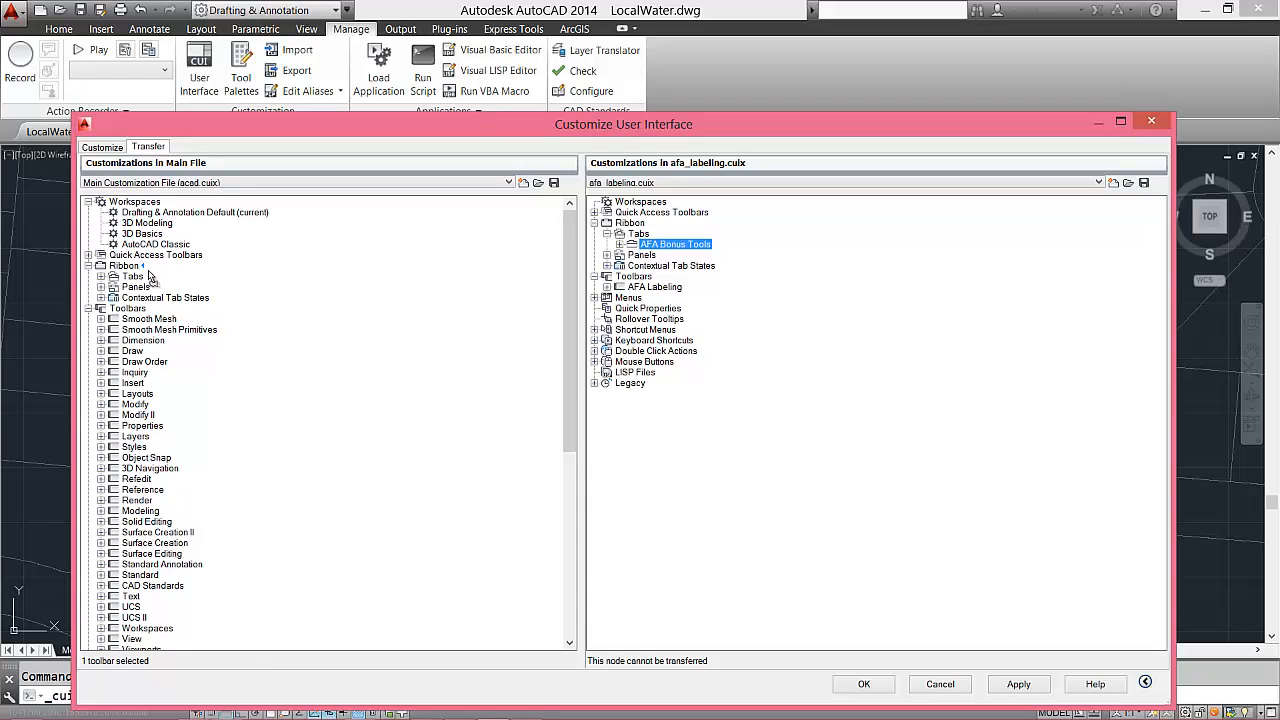
pyautogui.doubleClick(148, 277)
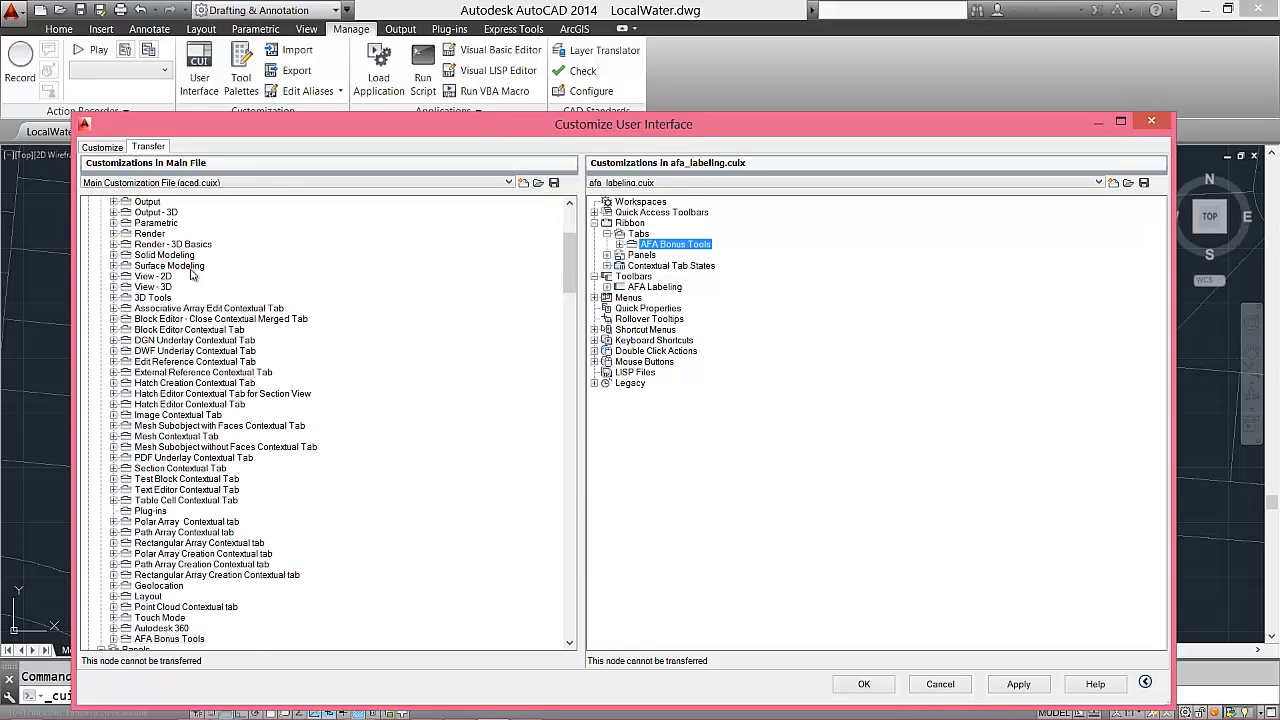
pyautogui.moveTo(570, 327); pyautogui.dragTo(567, 306)
# Add the AFA Bonus Tools ribbon tab to the Drafting & Annotation Default workspace and apply the customization
pyautogui.doubleClick(125, 320)
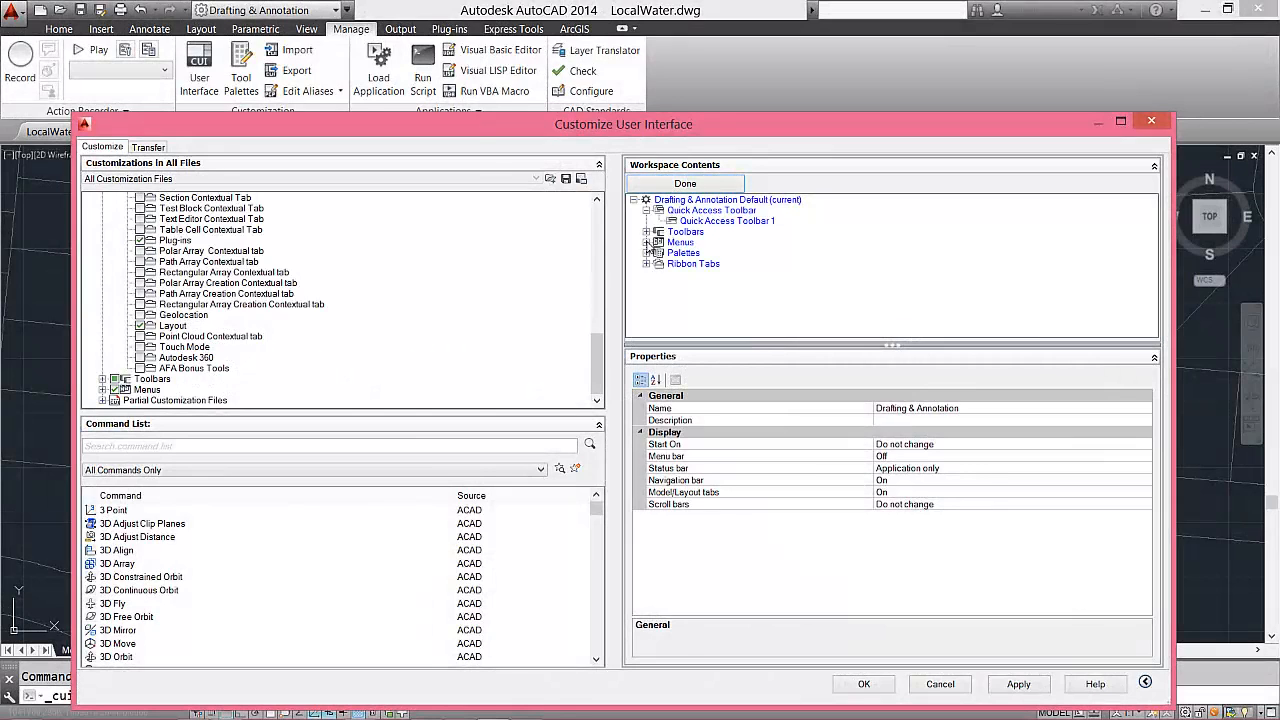
pyautogui.click(646, 264)
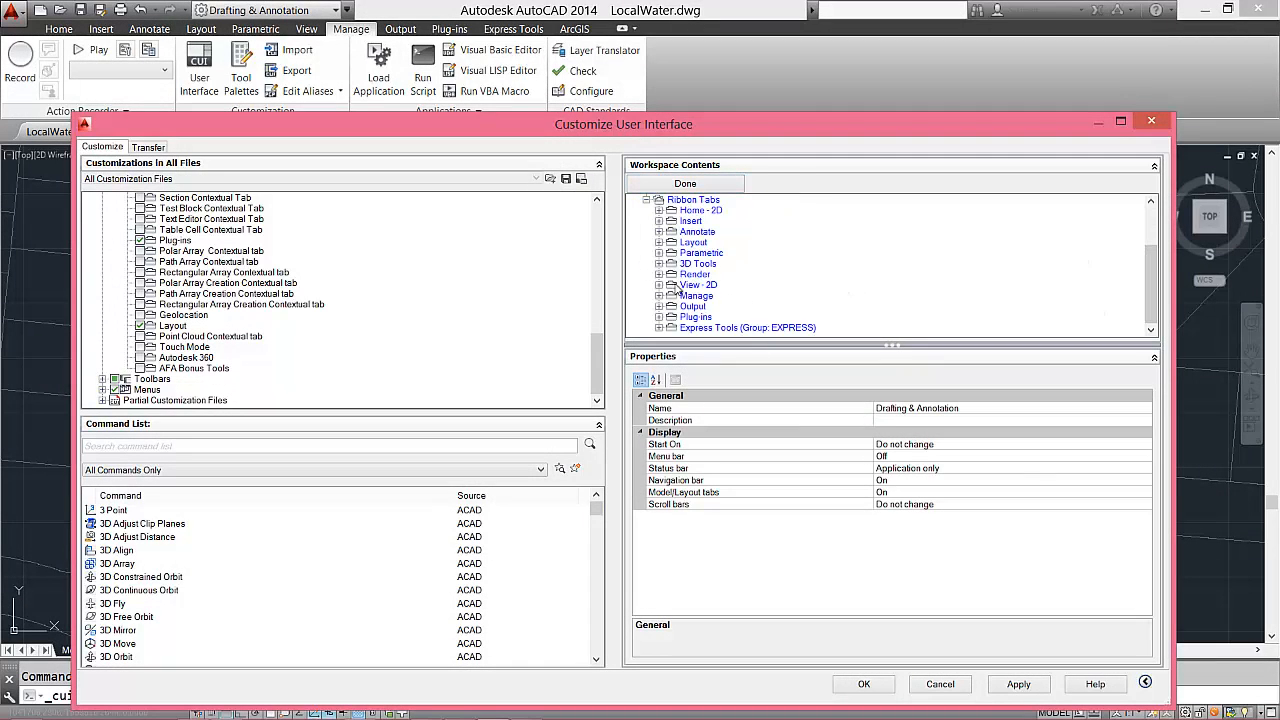
pyautogui.click(141, 369)
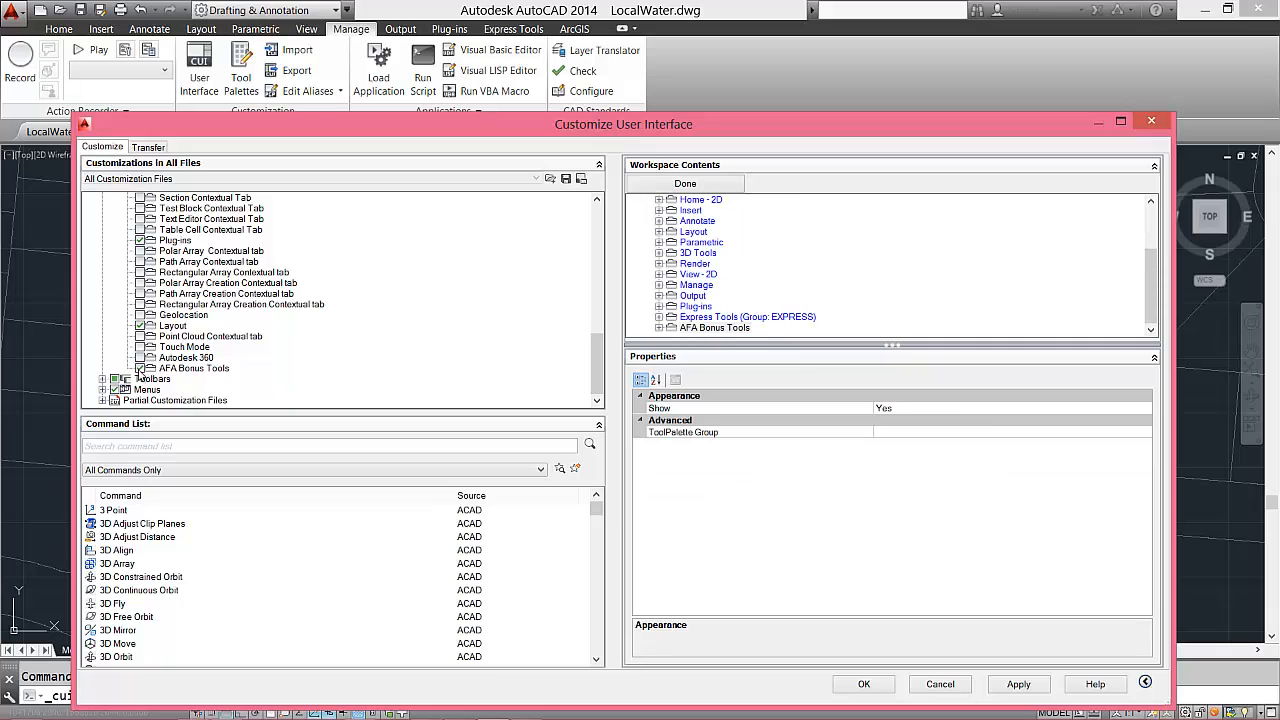
pyautogui.click(688, 184)
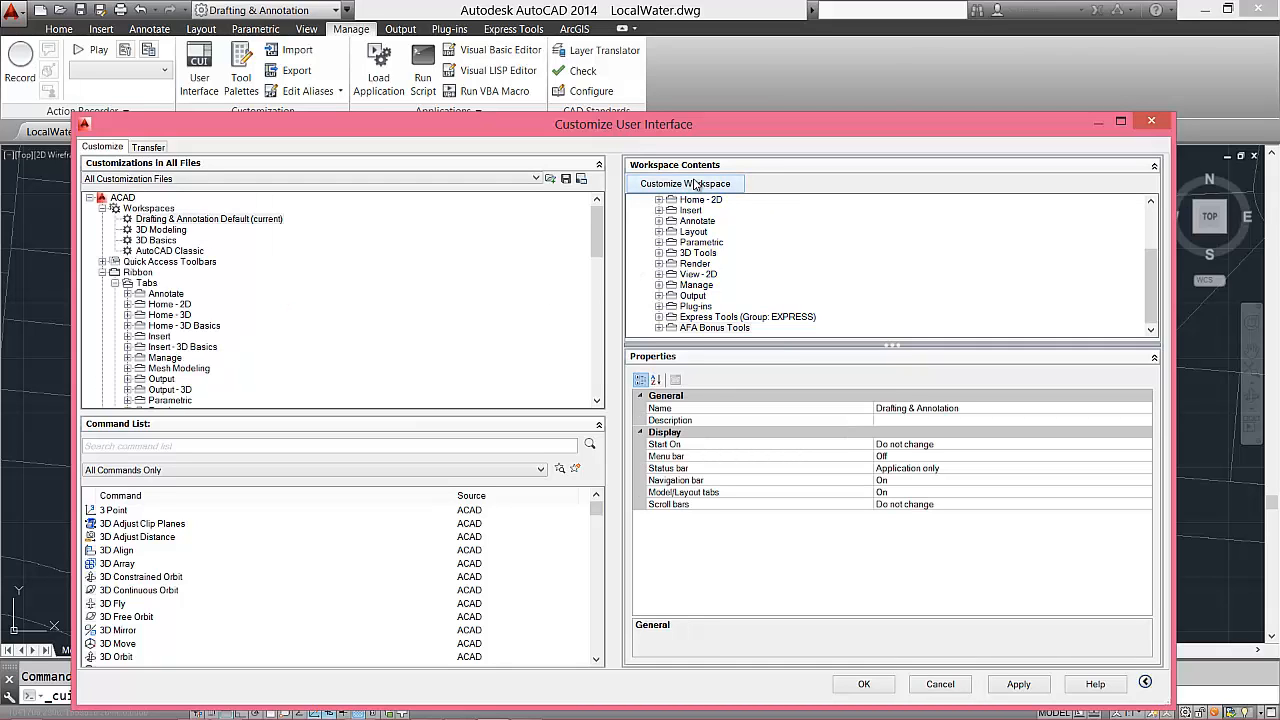
pyautogui.click(1040, 688)
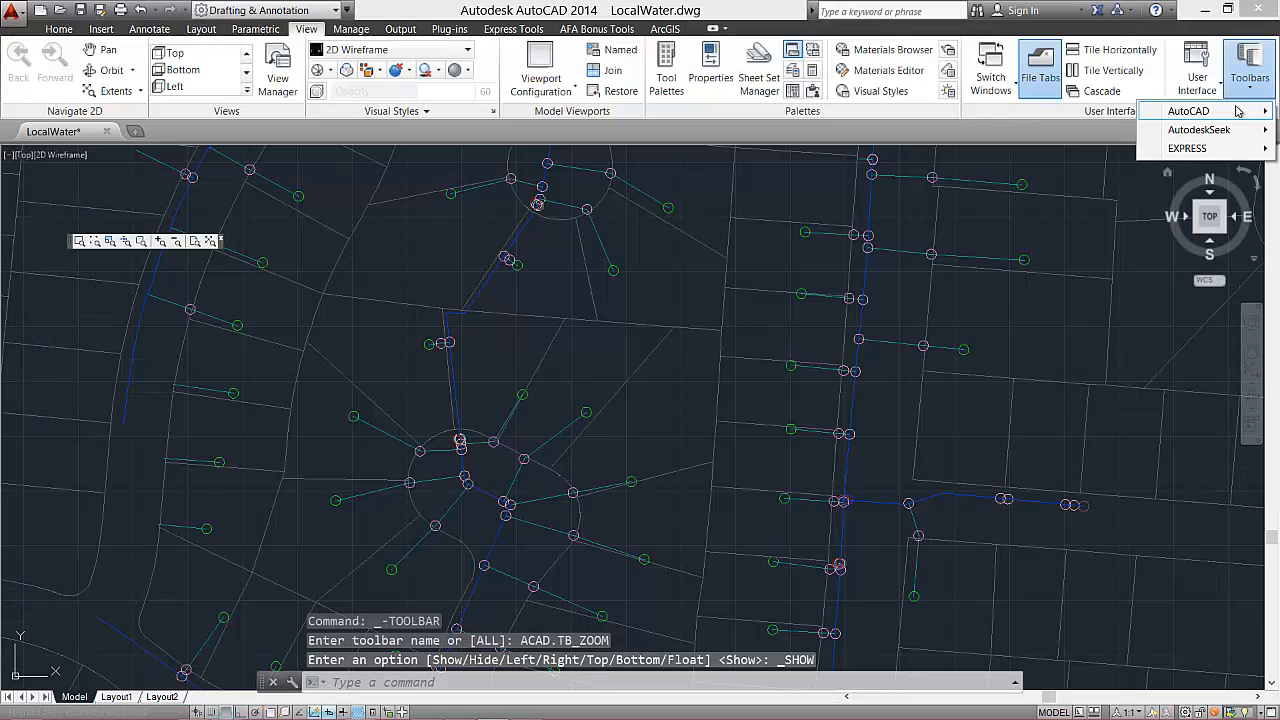
# Display the AFA Labeling toolbar just above the drawing area and bring up the AFA Bonus Tools ribbon
pyautogui.moveTo(1190, 111)
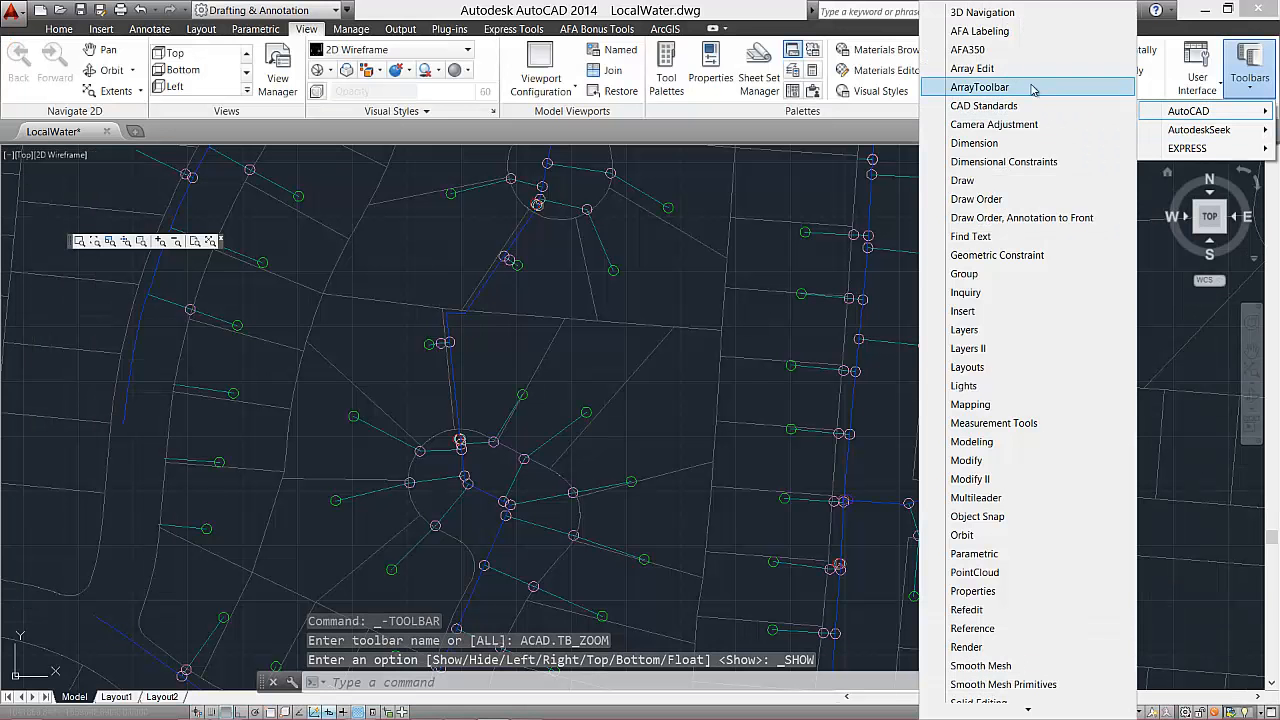
pyautogui.click(966, 49)
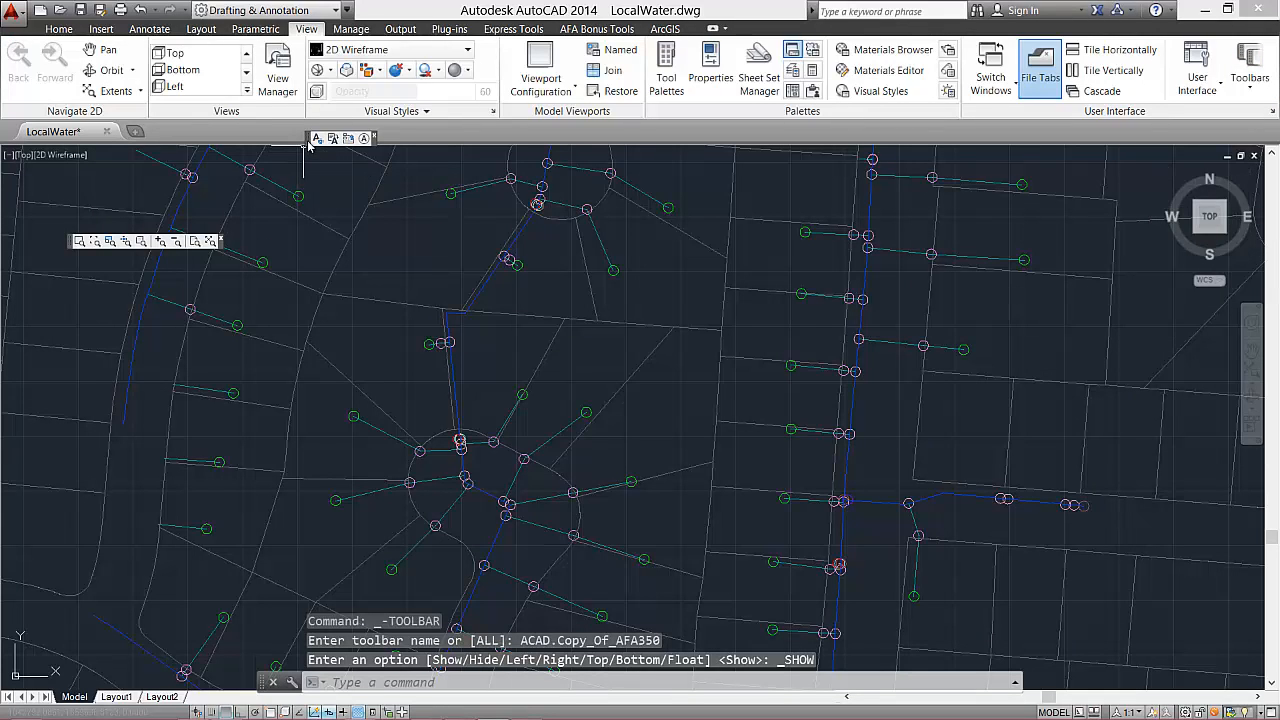
pyautogui.moveTo(311, 139); pyautogui.dragTo(811, 134)
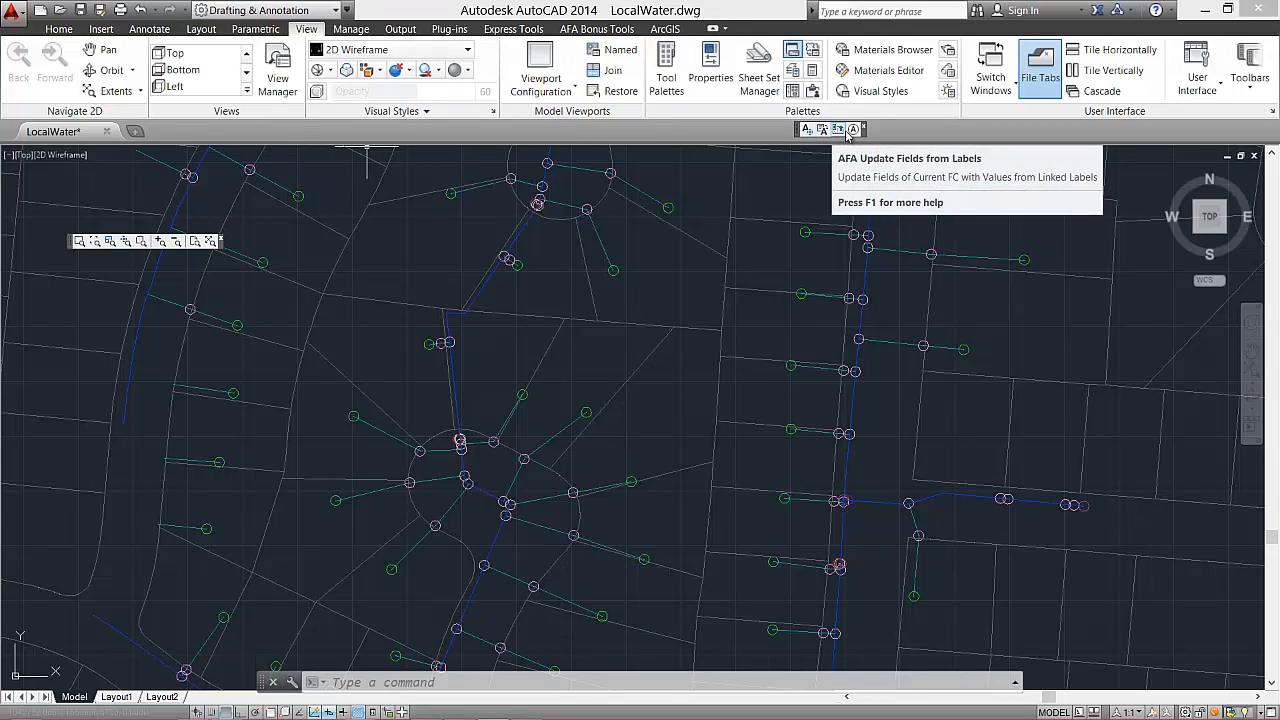
pyautogui.click(600, 29)
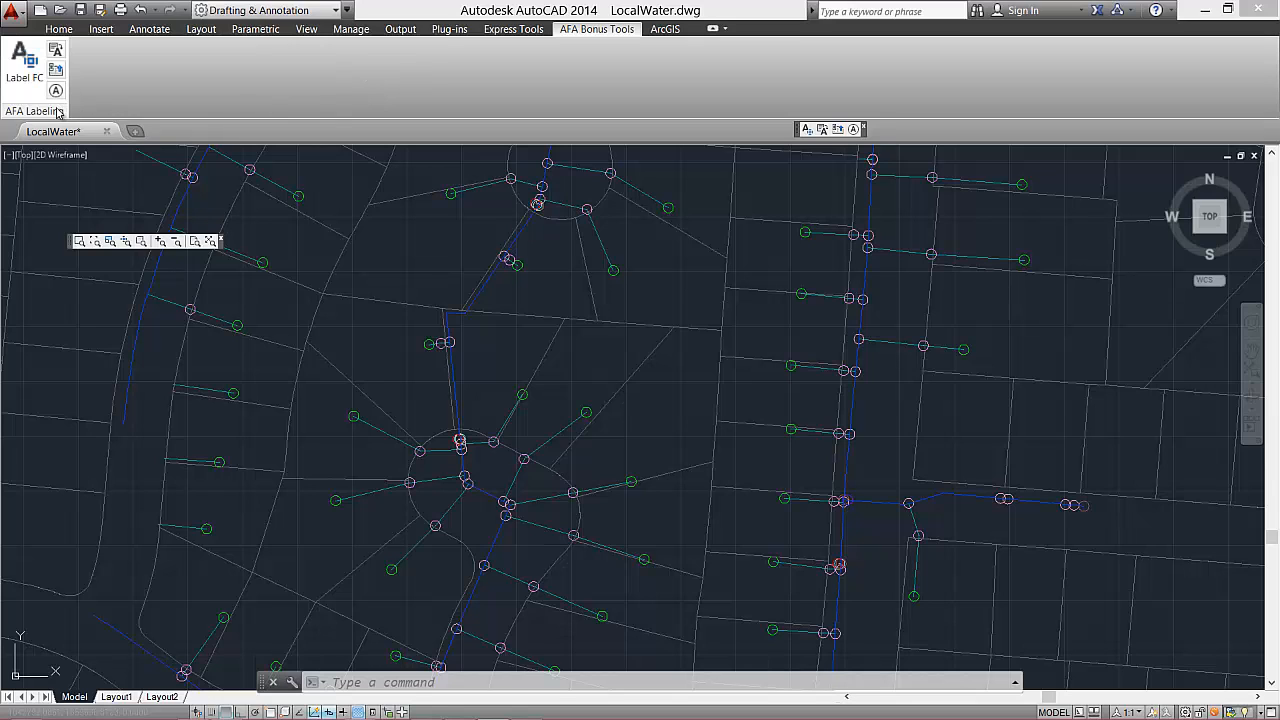